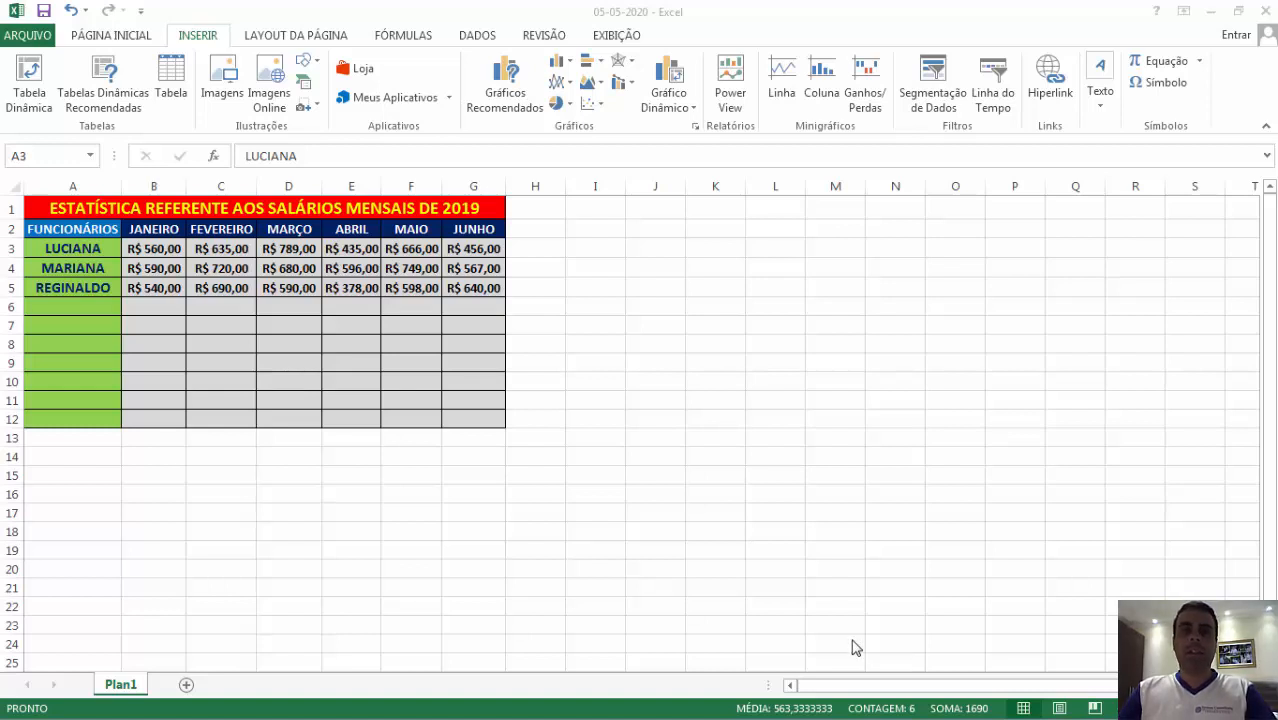
- Widen the ABRIL and MAIO columns (E and F) so their salary values fit
click(362, 460)
click(200, 311)
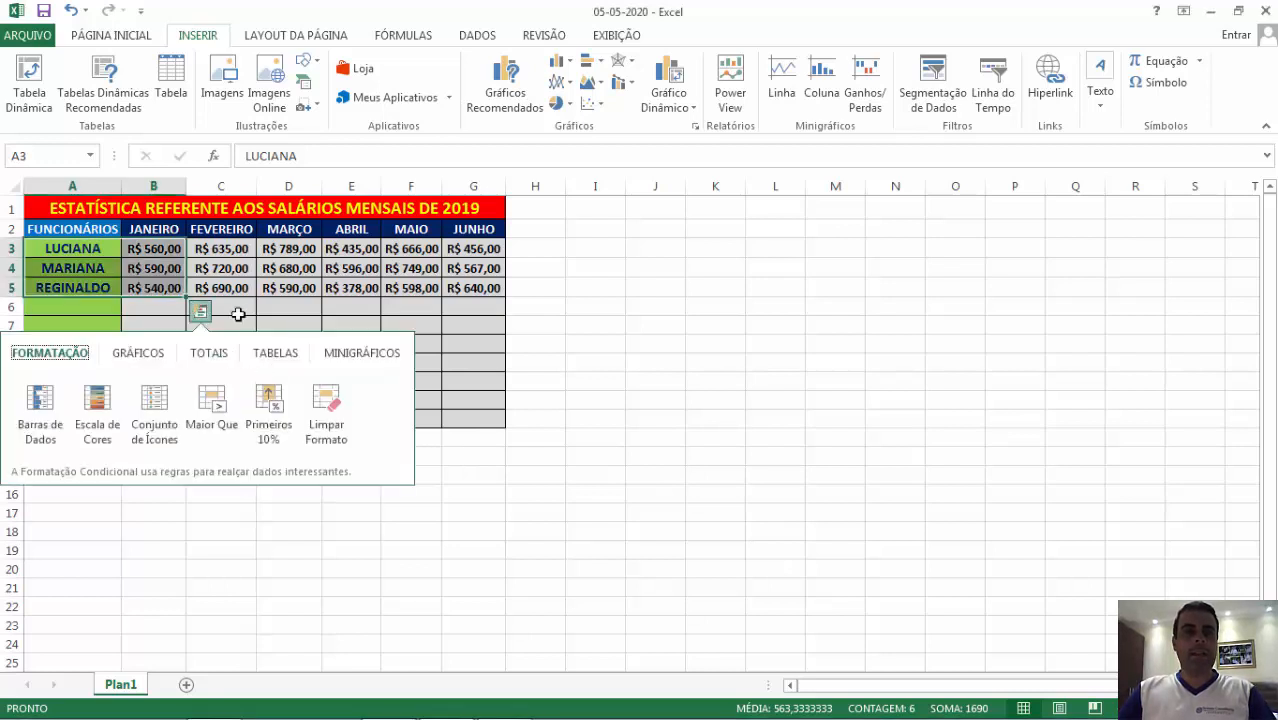
click(249, 272)
scroll(250, 275, up, 4)
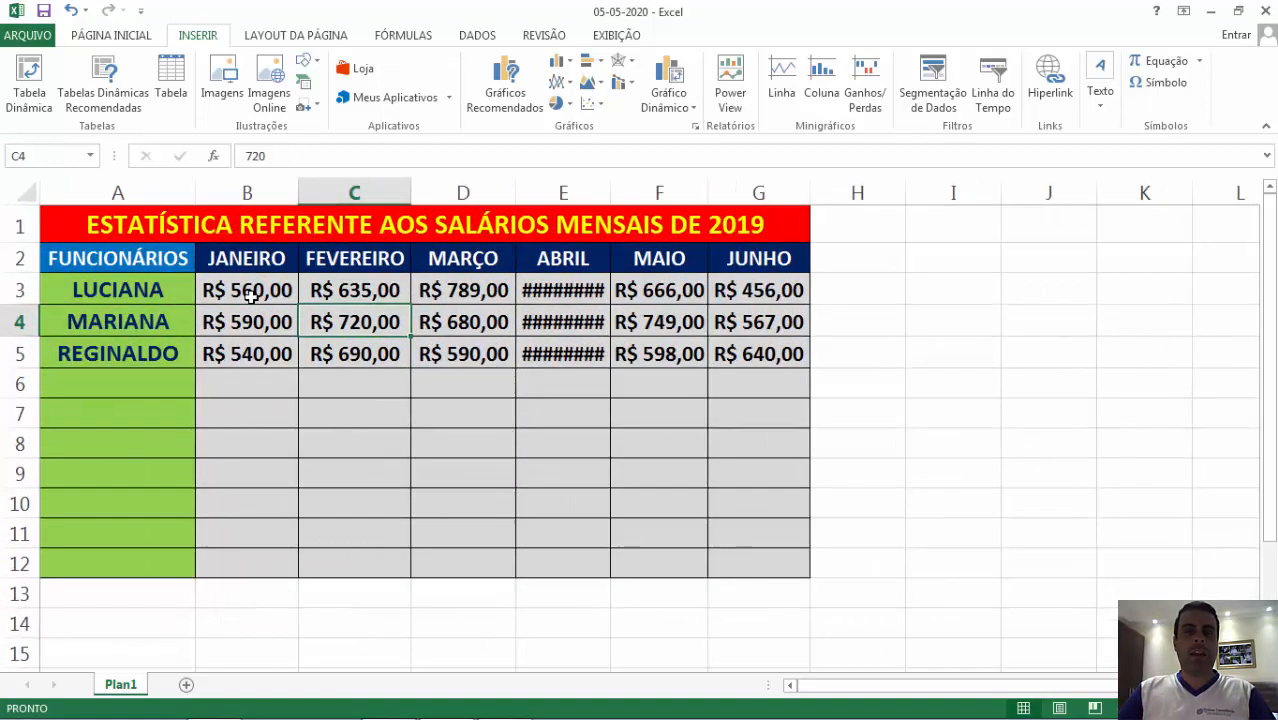
scroll(252, 320, down, 1)
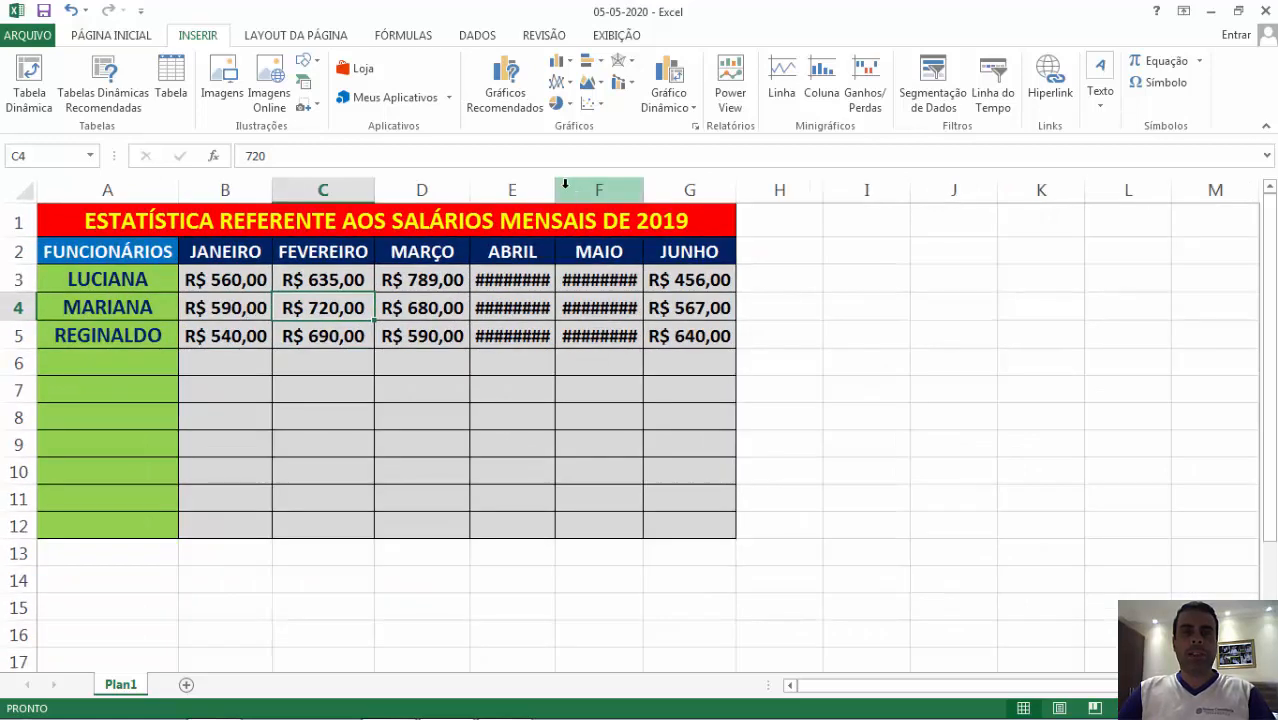
drag(551, 189, 578, 189)
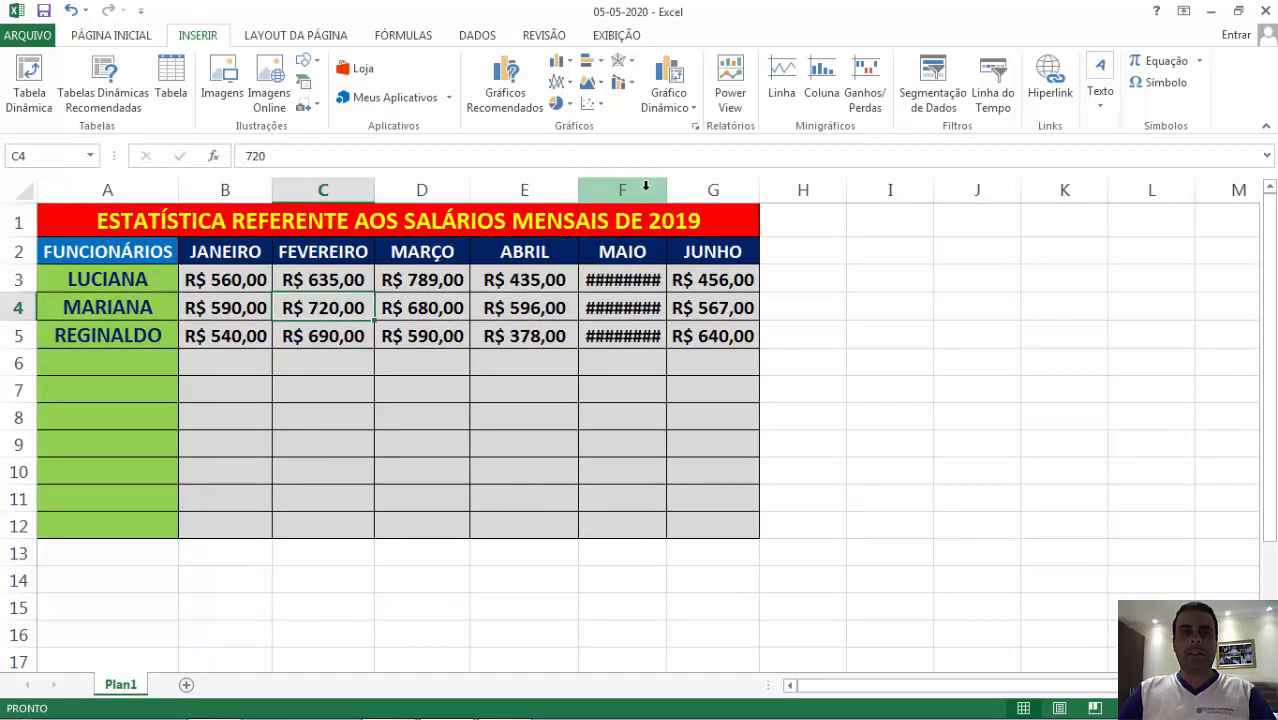
drag(666, 189, 676, 189)
drag(577, 191, 577, 191)
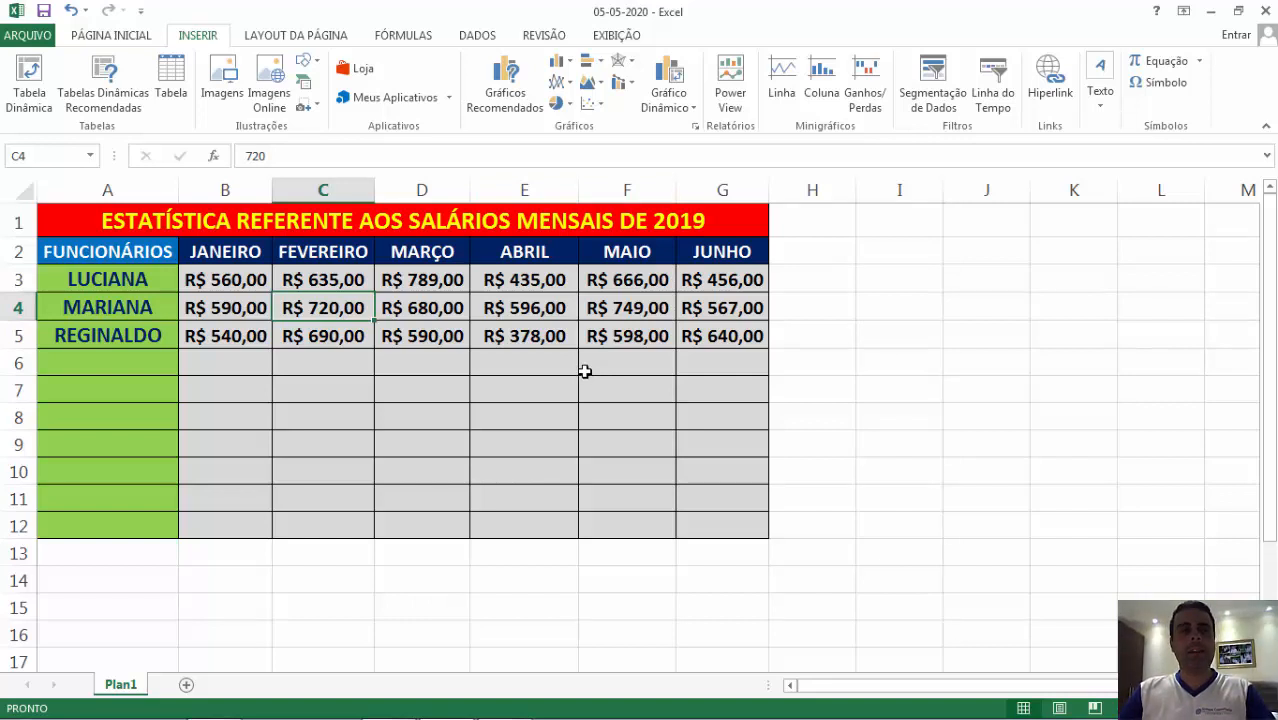
- Examine the table's title, the month headers, the employee names and the salary values in B3:G5
click(154, 232)
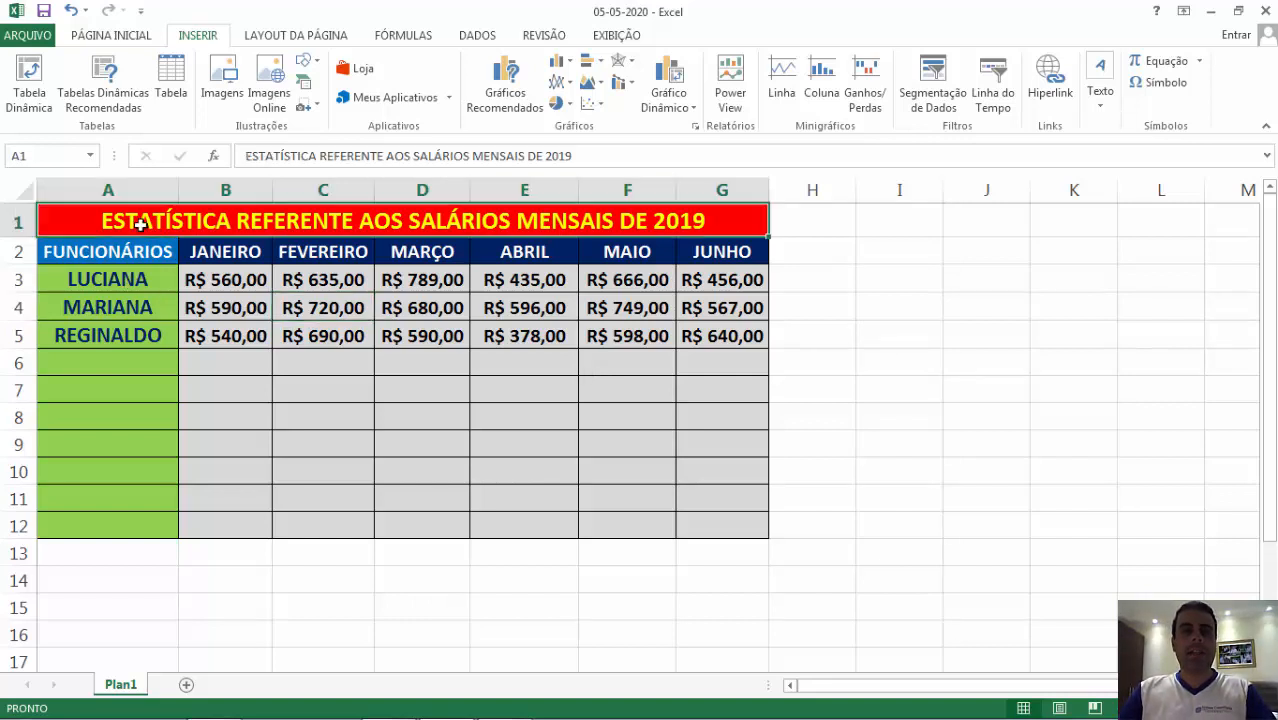
click(303, 328)
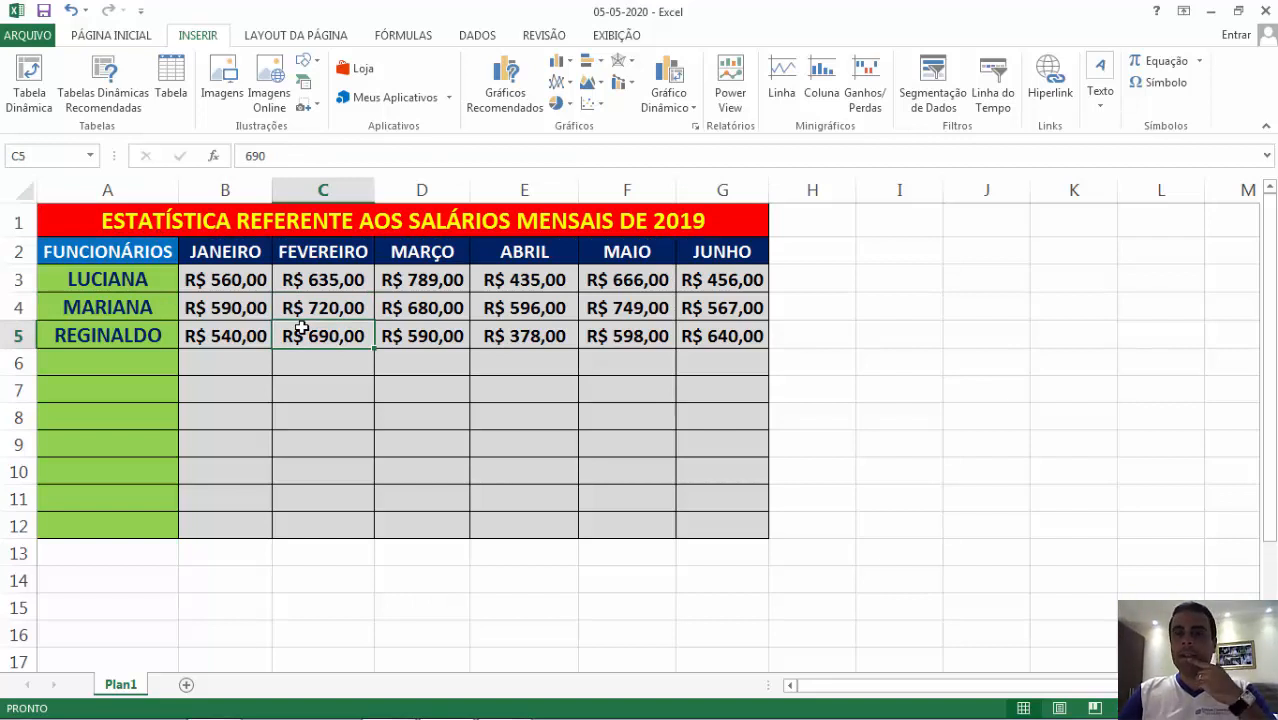
click(250, 250)
click(321, 251)
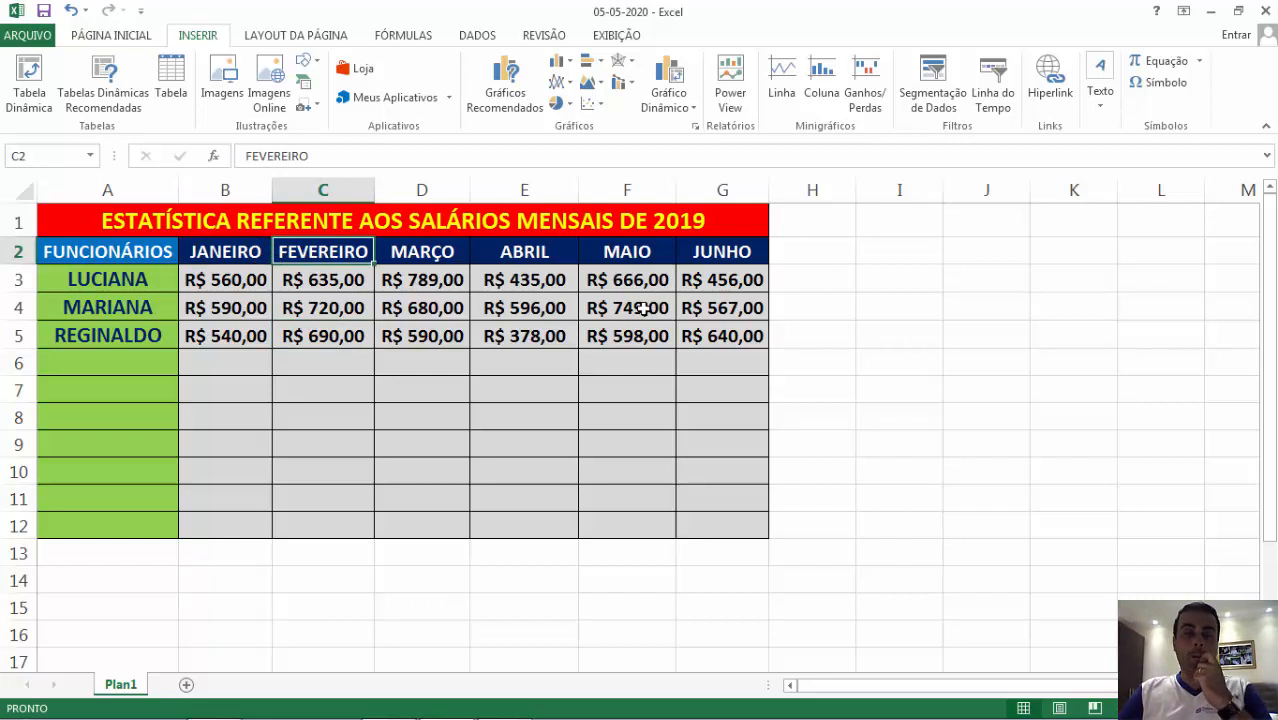
click(208, 218)
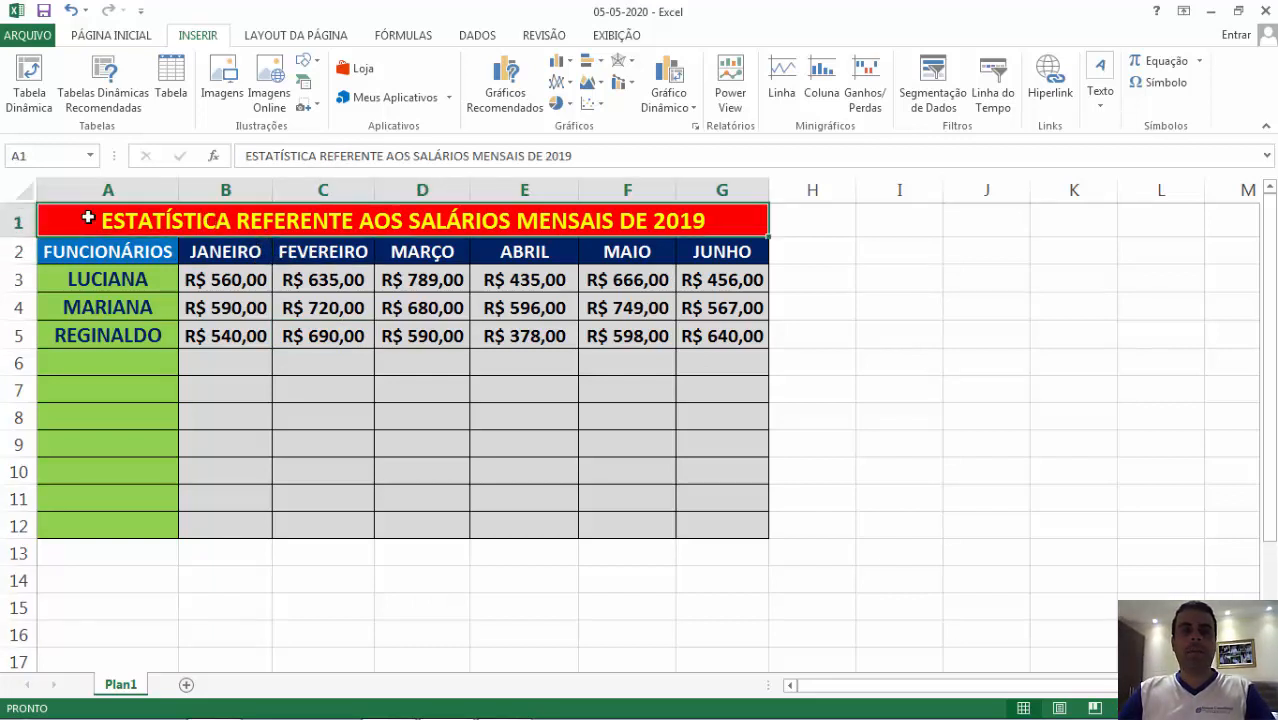
click(110, 35)
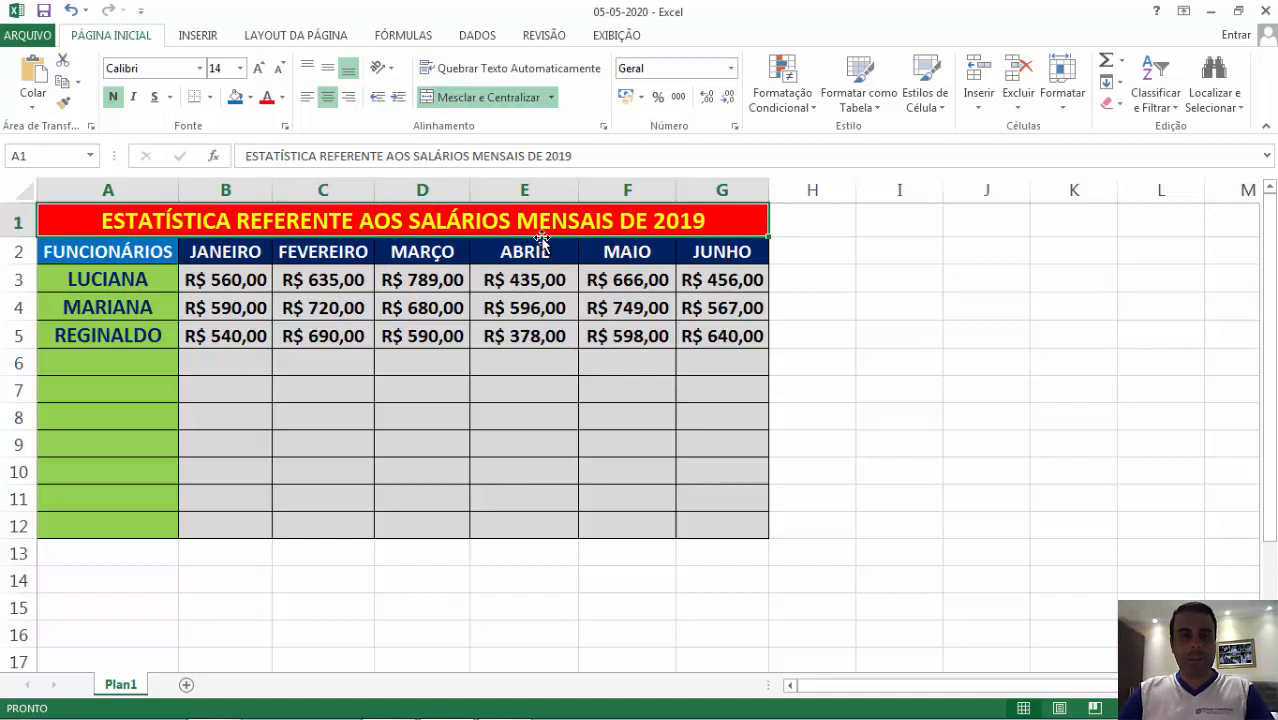
click(74, 251)
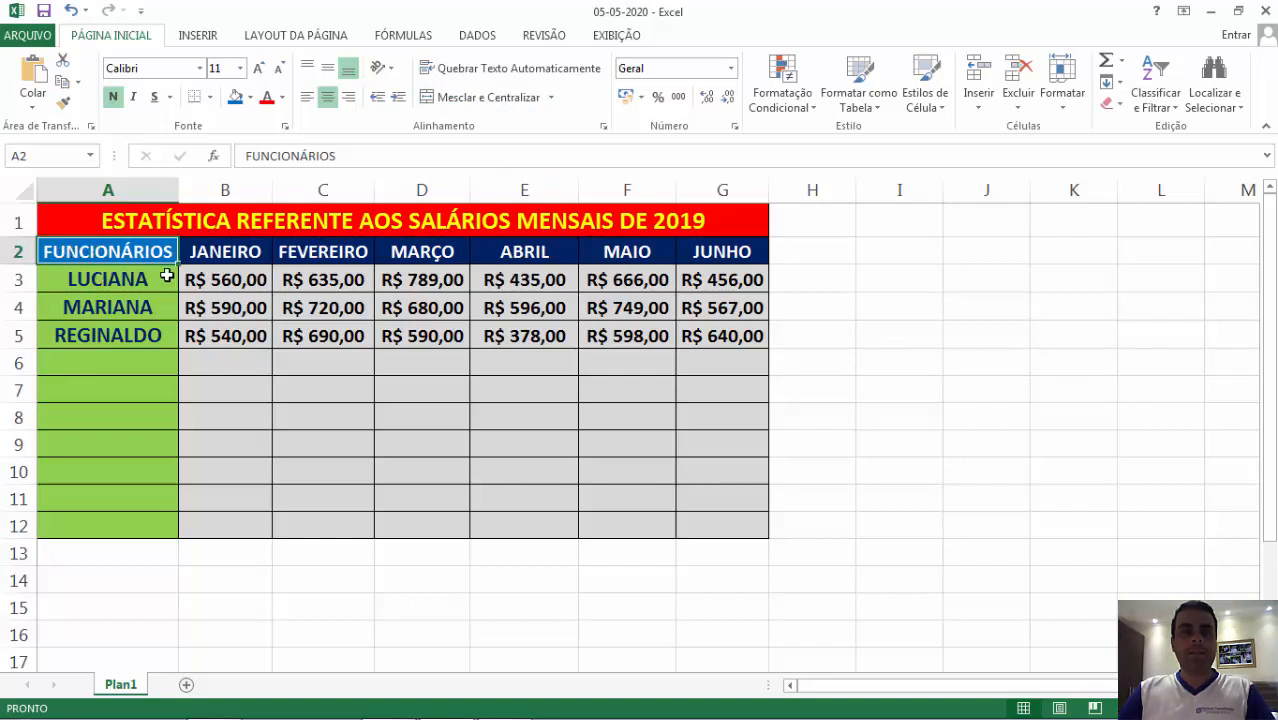
click(216, 246)
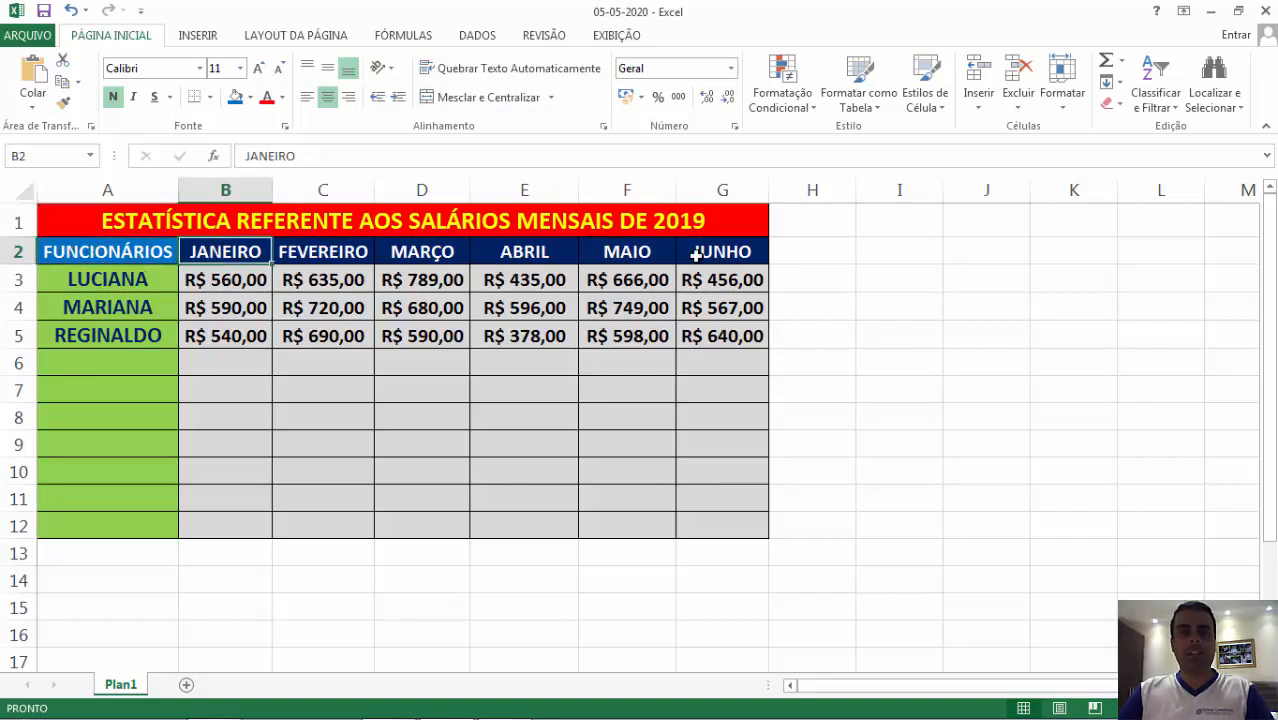
click(160, 284)
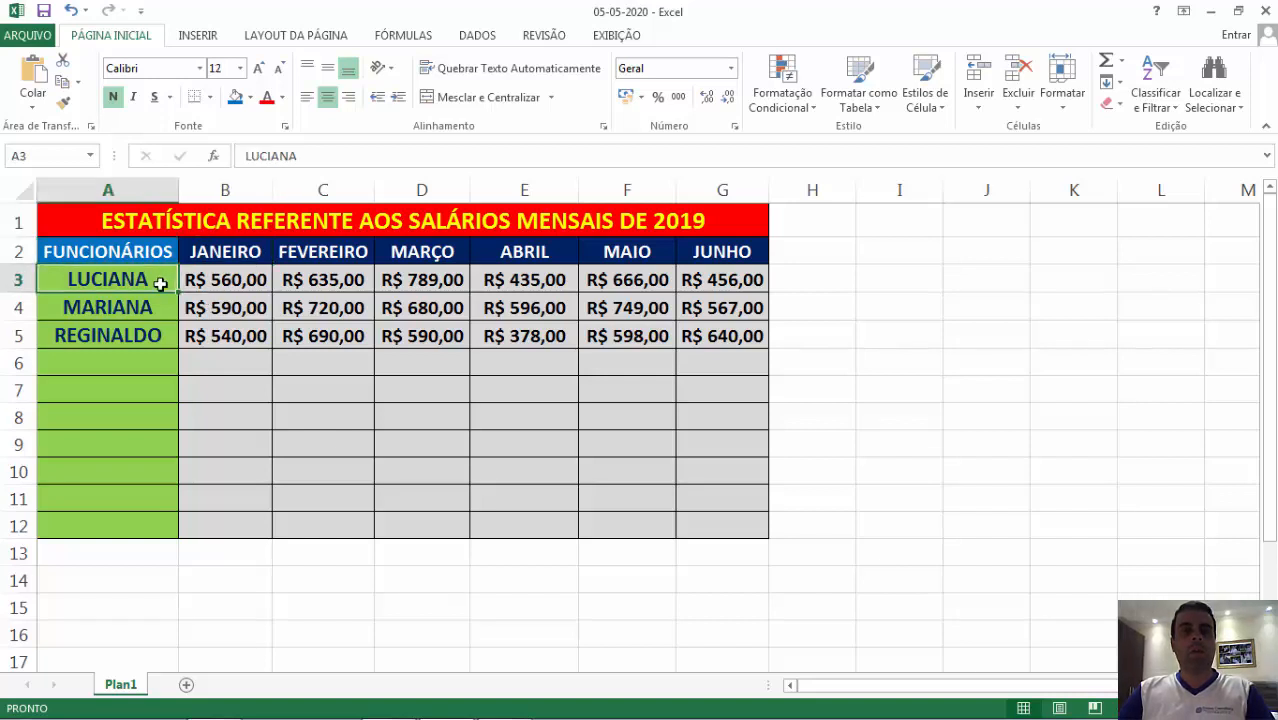
click(157, 334)
click(216, 280)
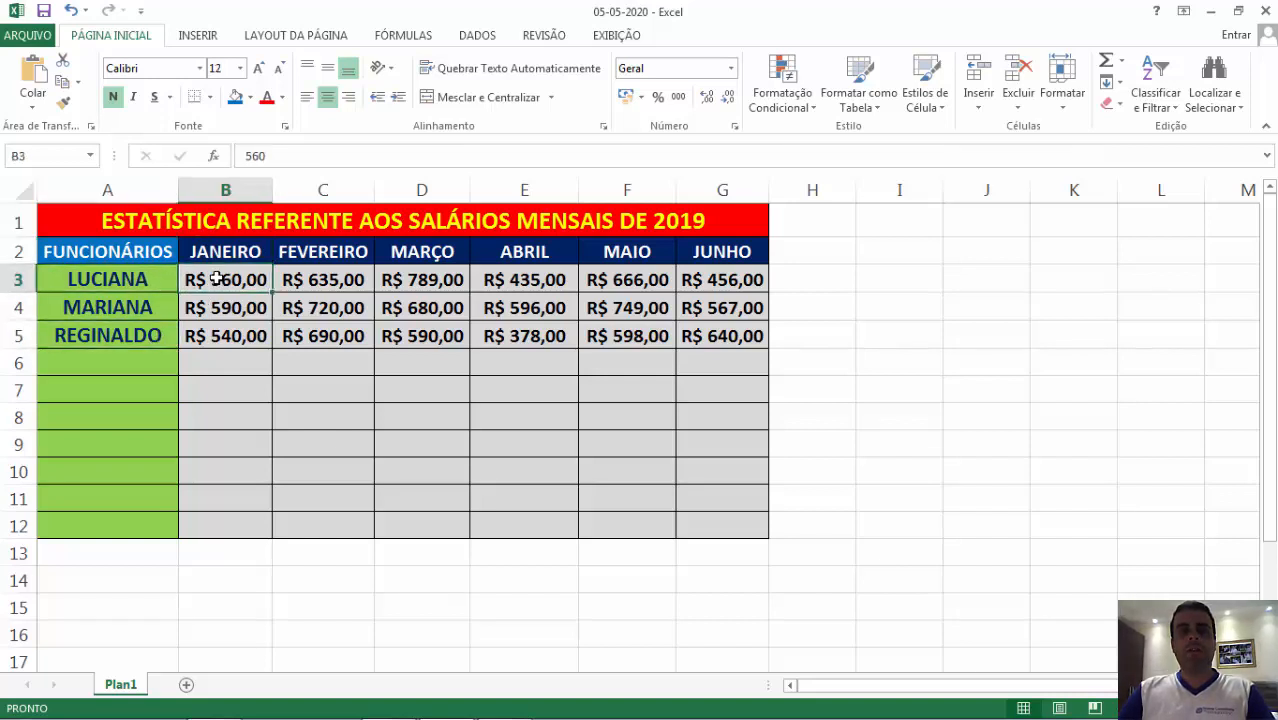
drag(216, 280, 709, 338)
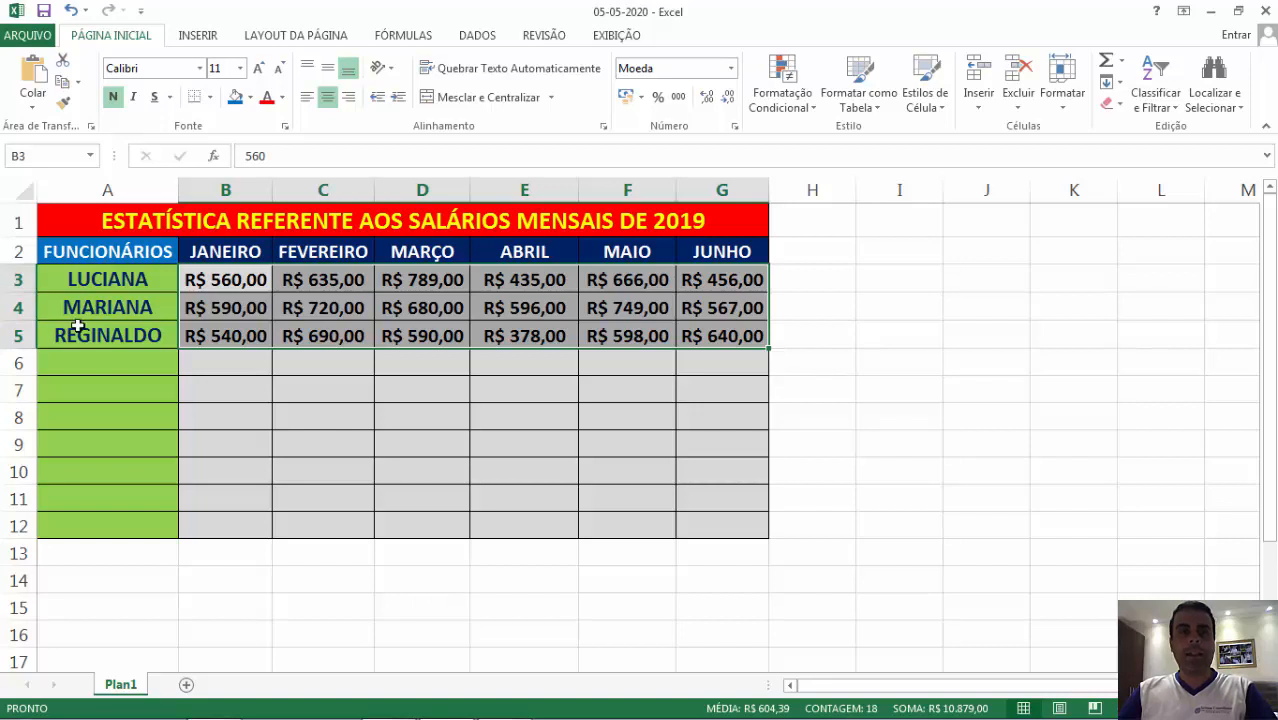
click(212, 284)
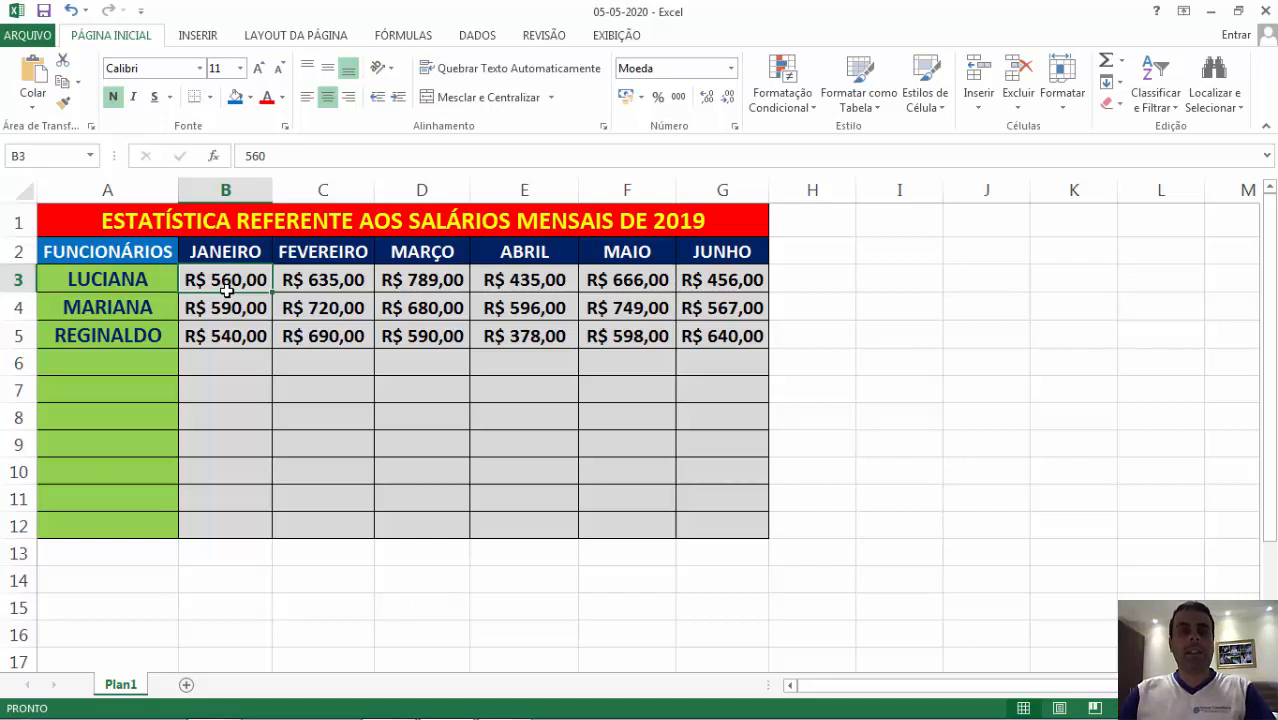
- Look over the FUNCIONÁRIOS column from the title row down to row 12, including the first employee's entries
click(80, 222)
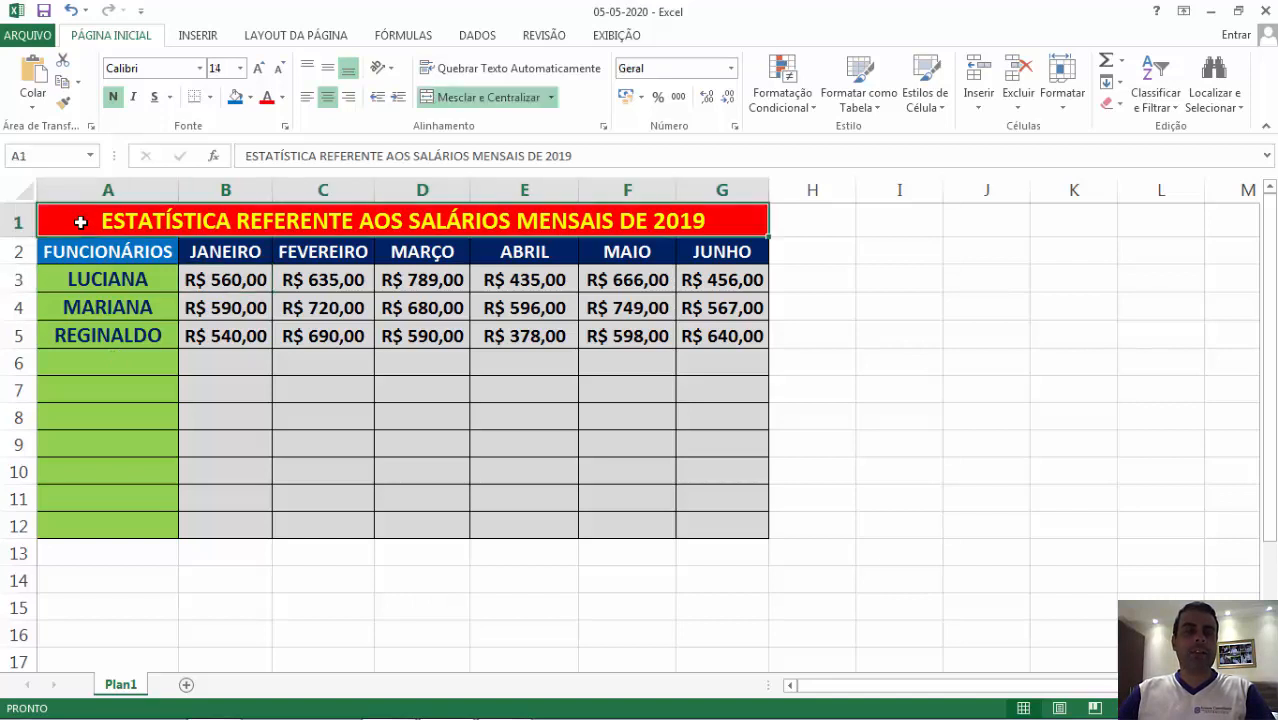
click(66, 528)
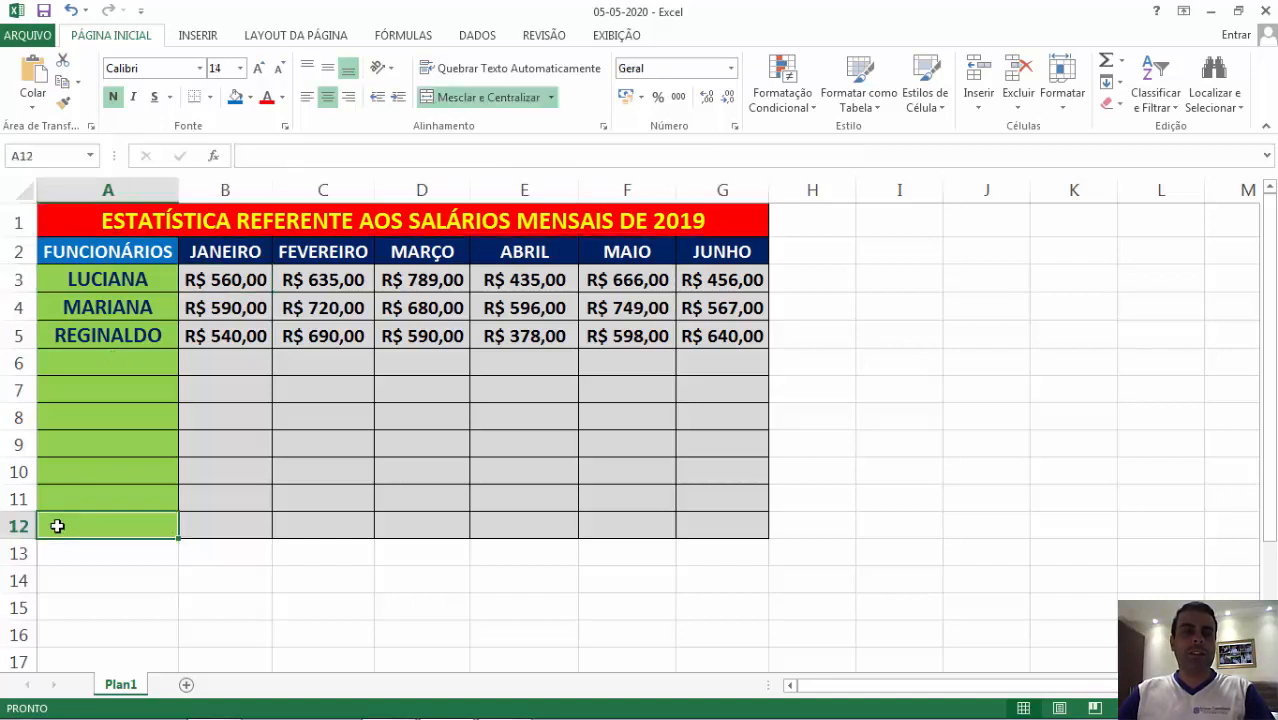
click(101, 271)
drag(148, 277, 281, 280)
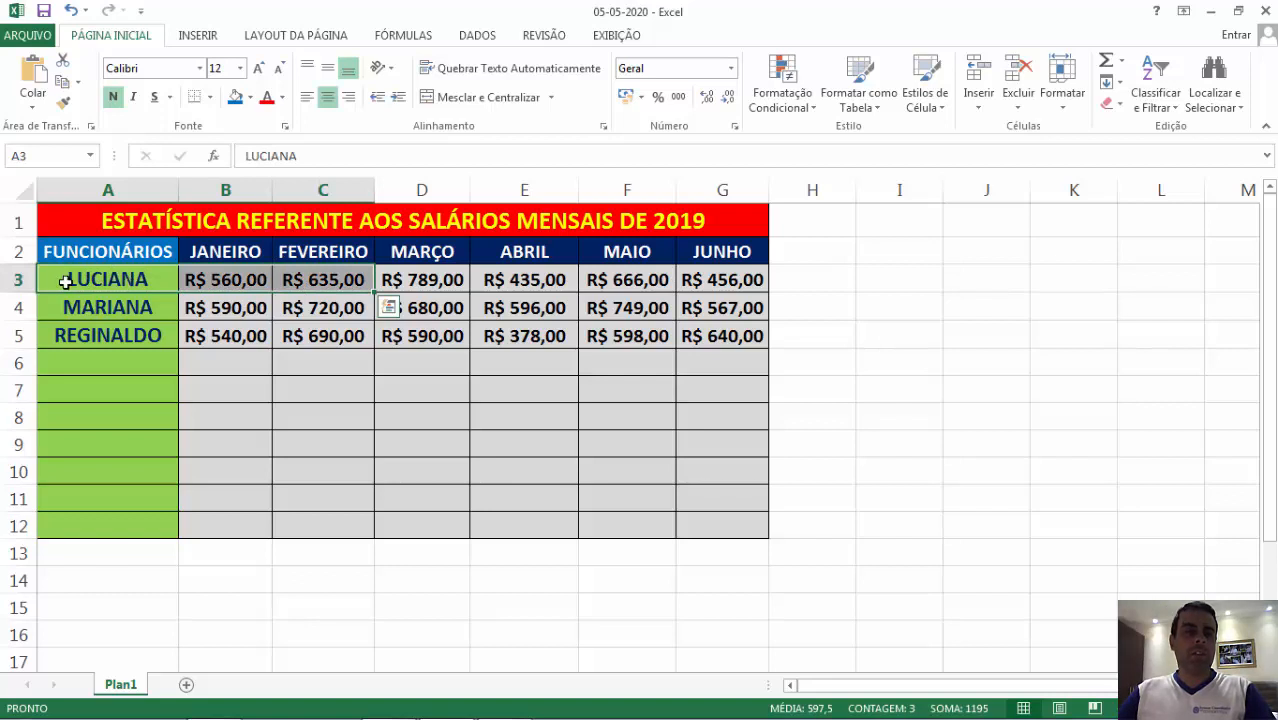
click(64, 526)
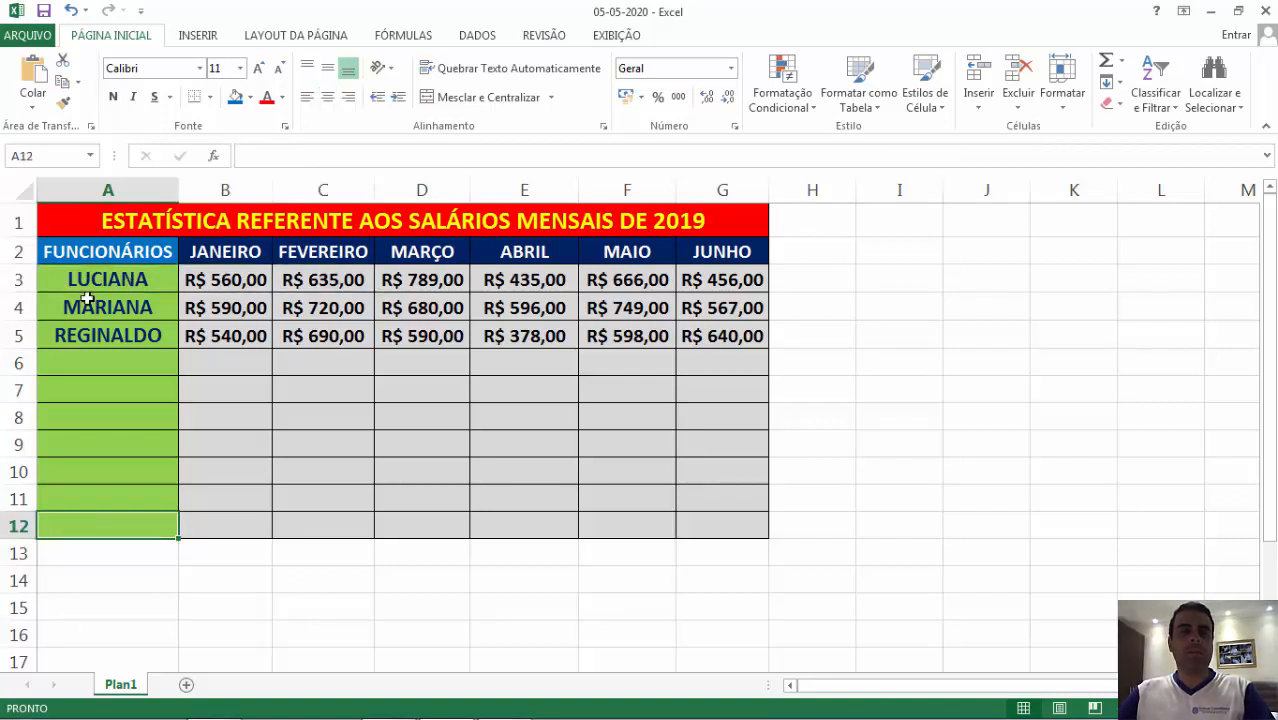
click(110, 226)
click(108, 250)
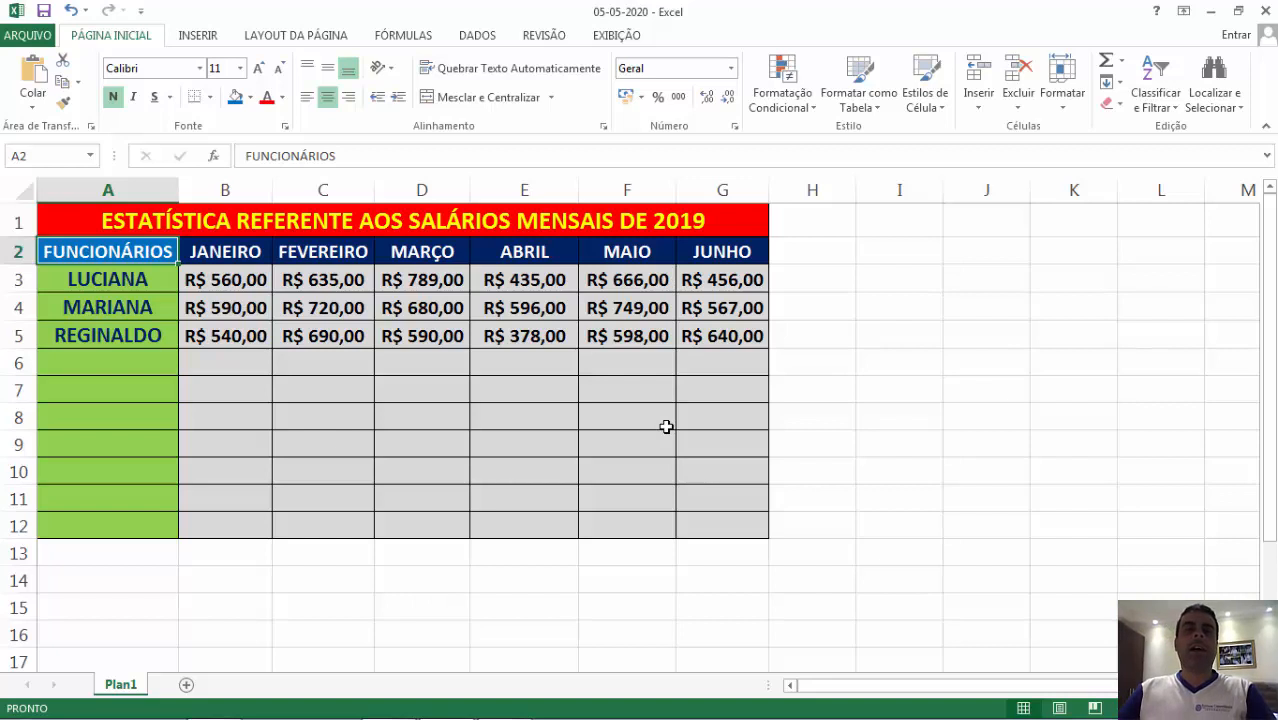
- Compare the number format of the January salary cells with that of the first employee's name in A3
click(222, 279)
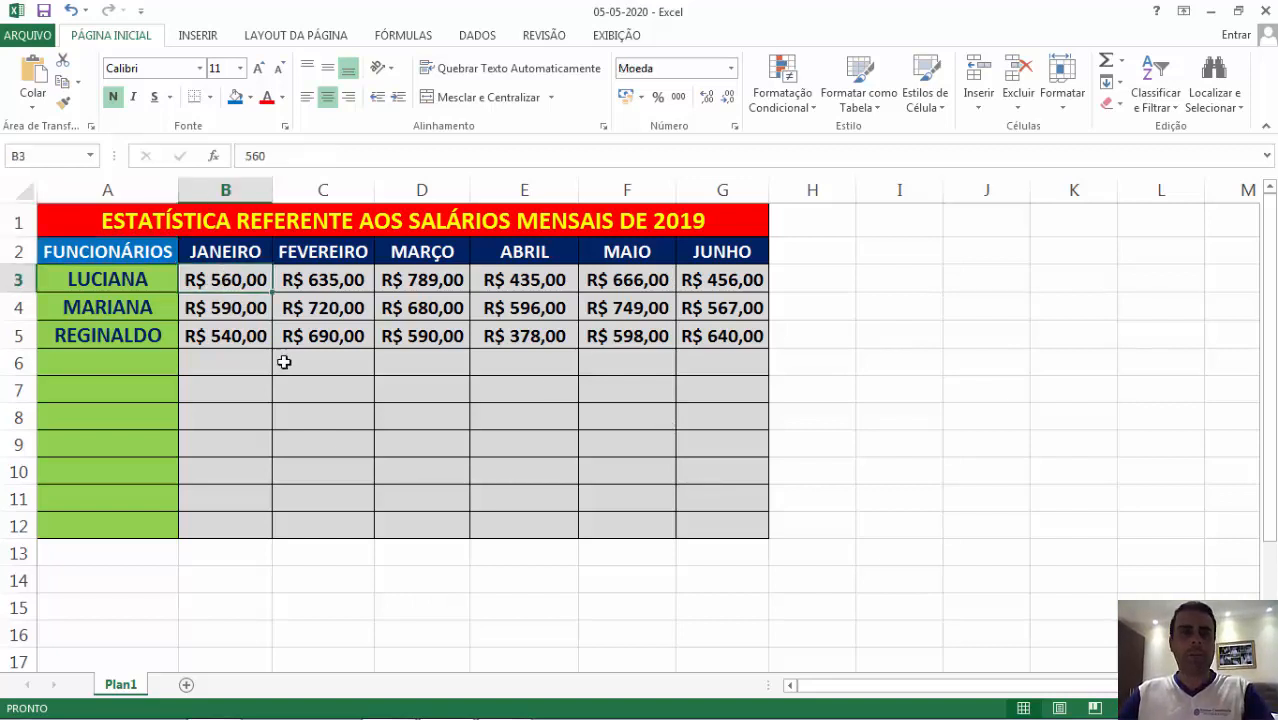
click(228, 308)
click(236, 337)
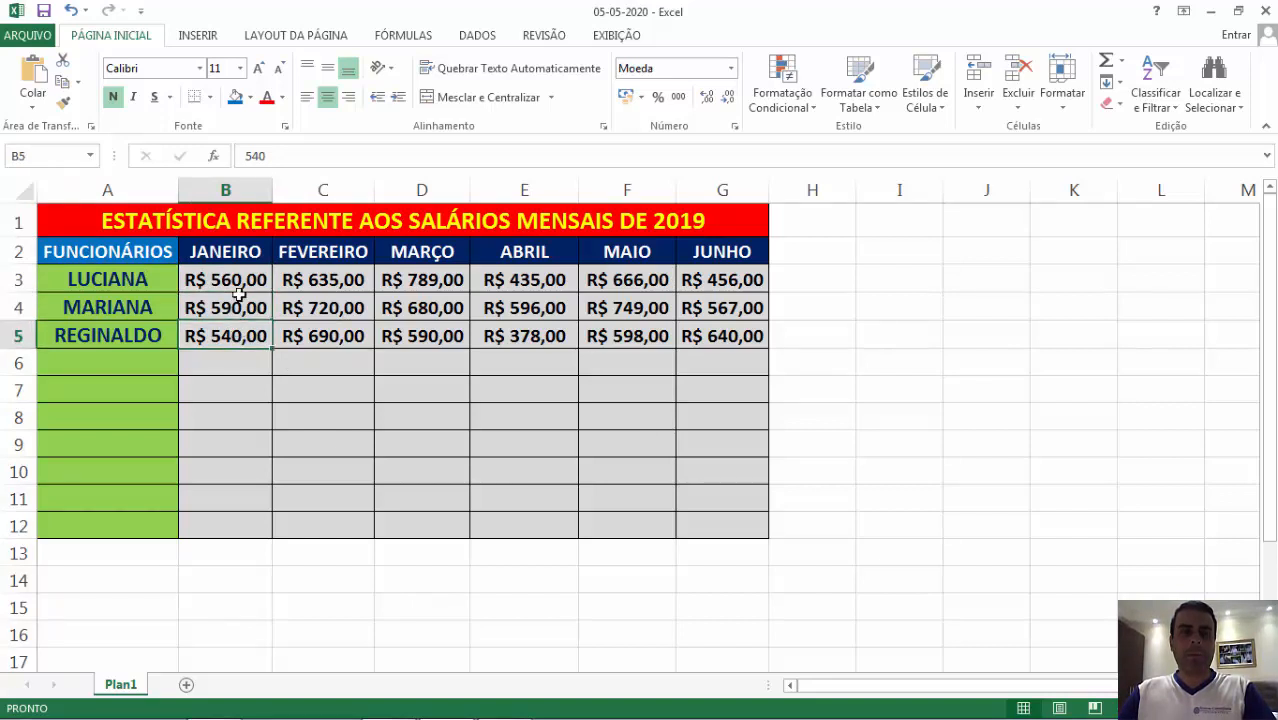
click(240, 288)
key(Right)
key(Right)
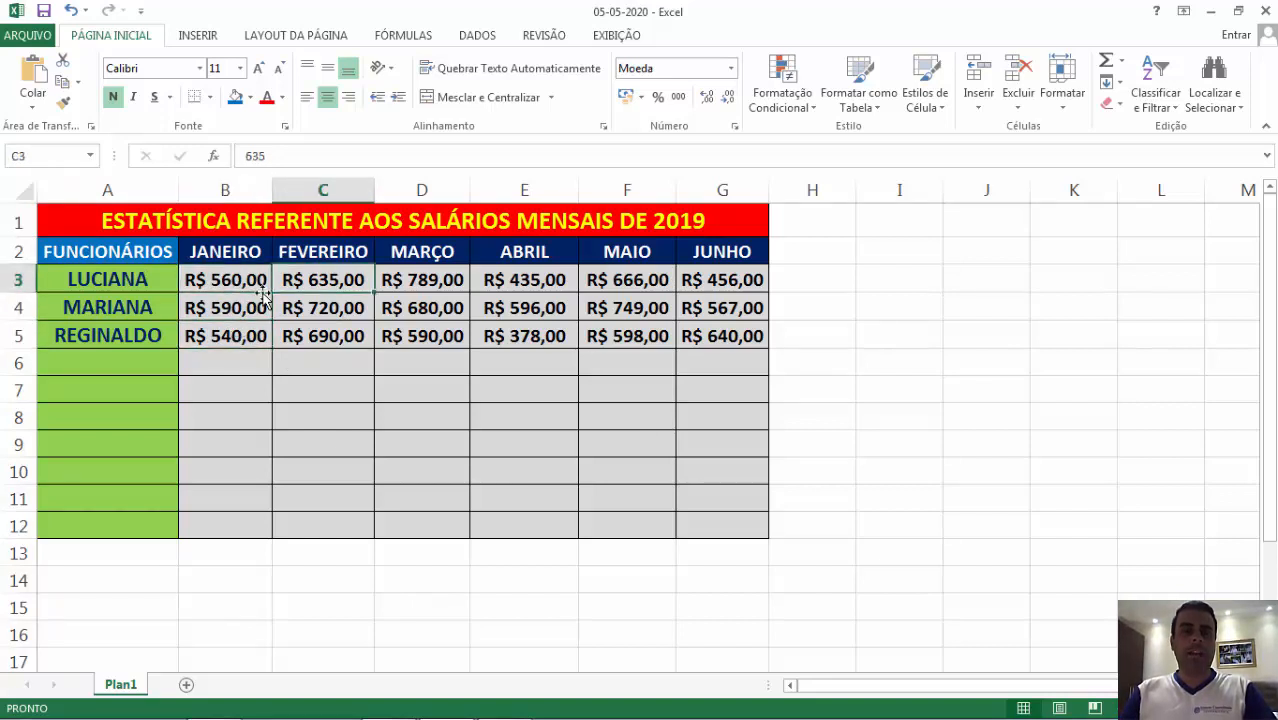
key(Left)
key(Left)
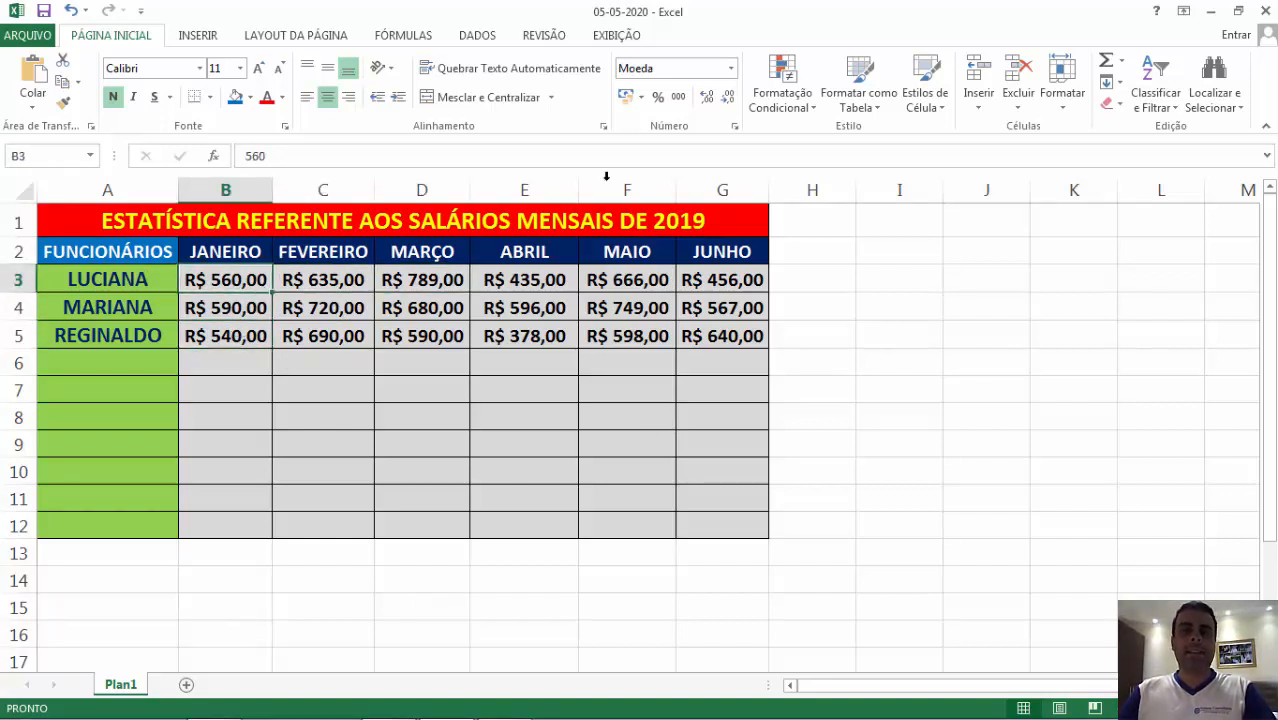
click(730, 68)
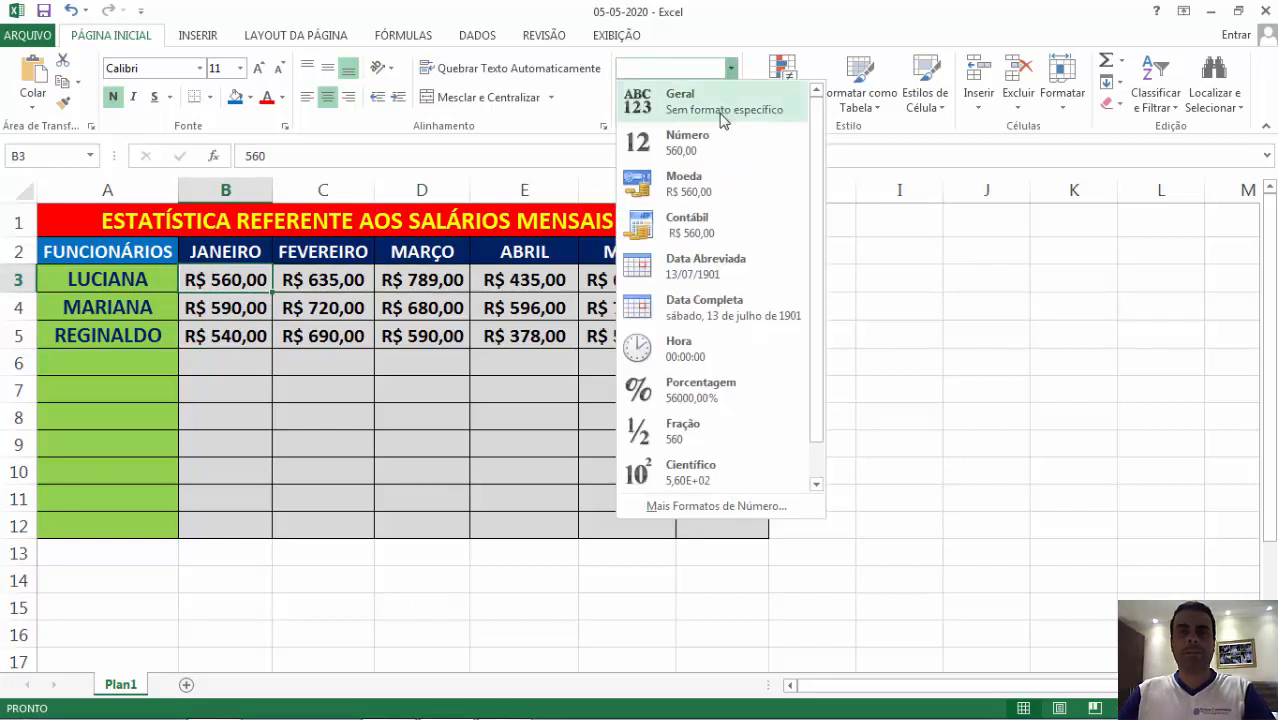
click(171, 288)
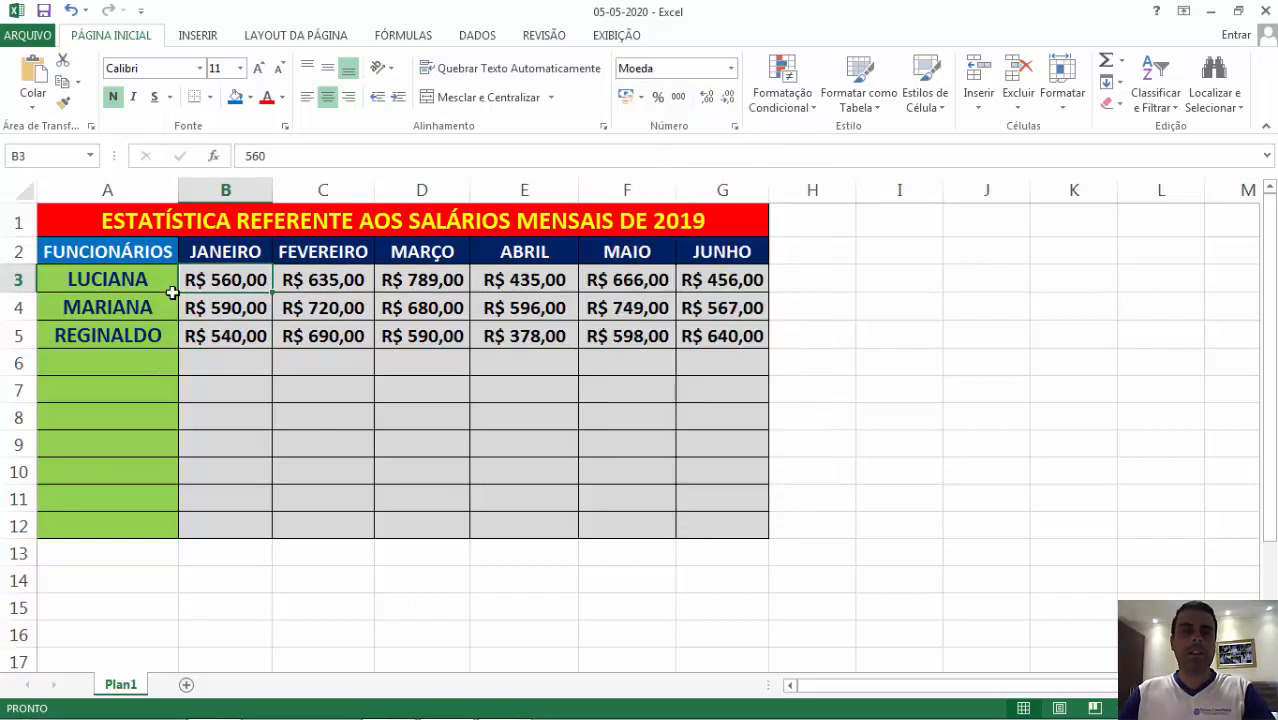
click(150, 288)
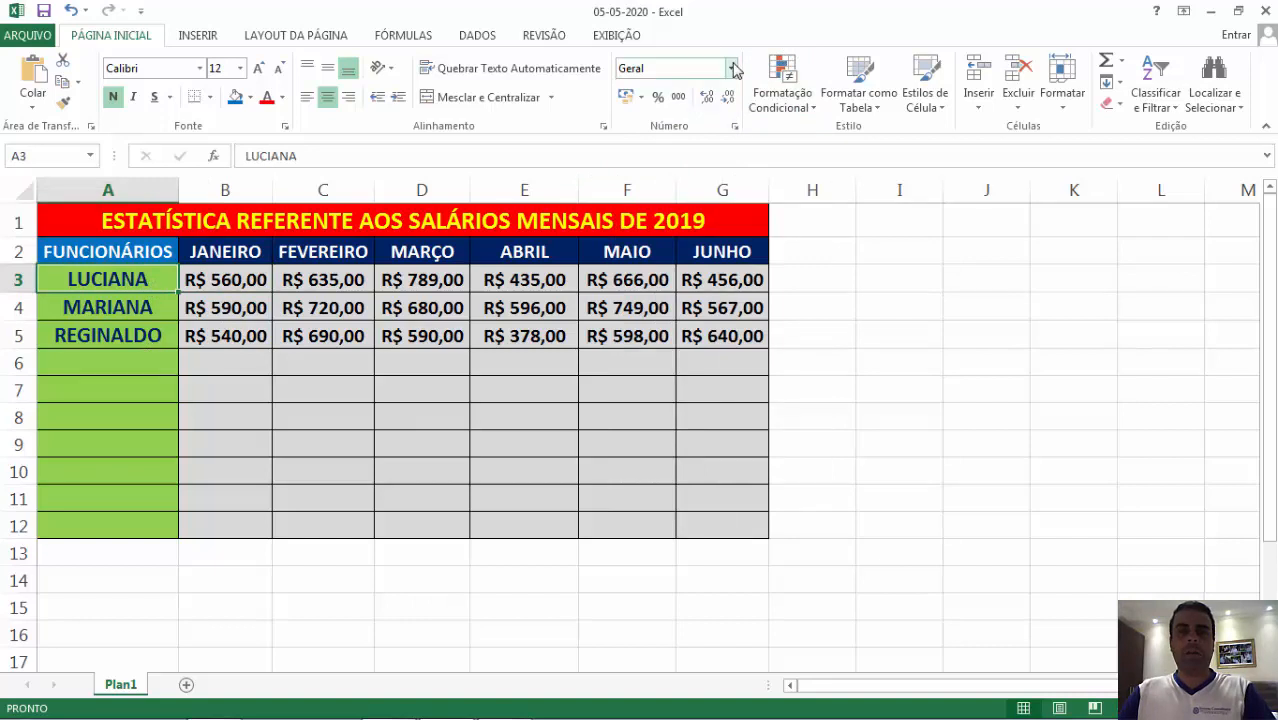
click(731, 68)
click(142, 300)
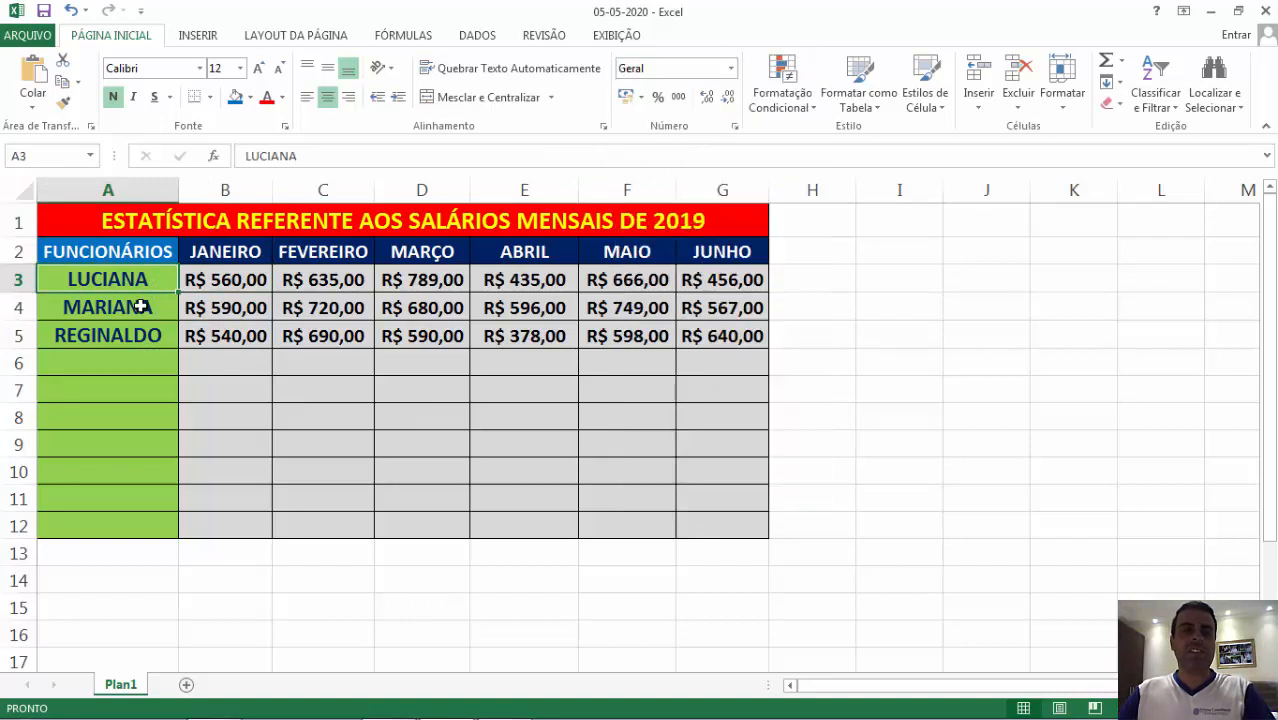
- Apply the Moeda number format to the salary values in B3:G5
drag(142, 305, 131, 334)
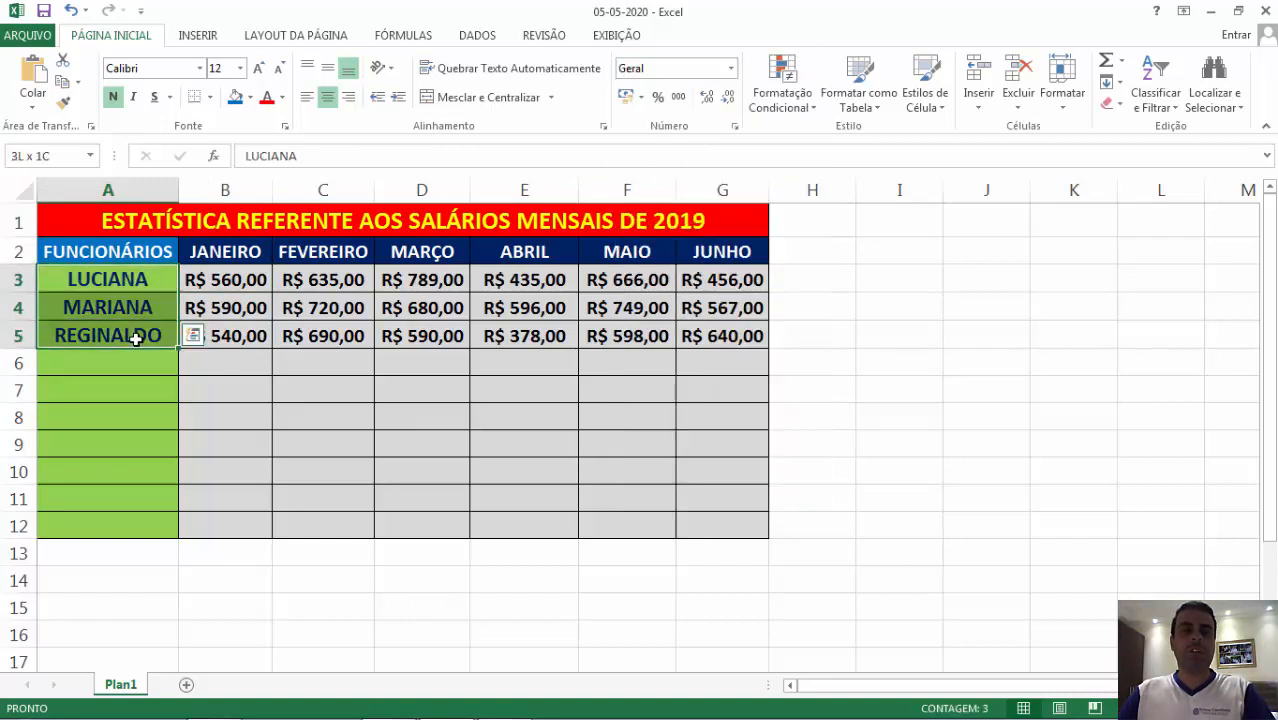
drag(220, 280, 736, 343)
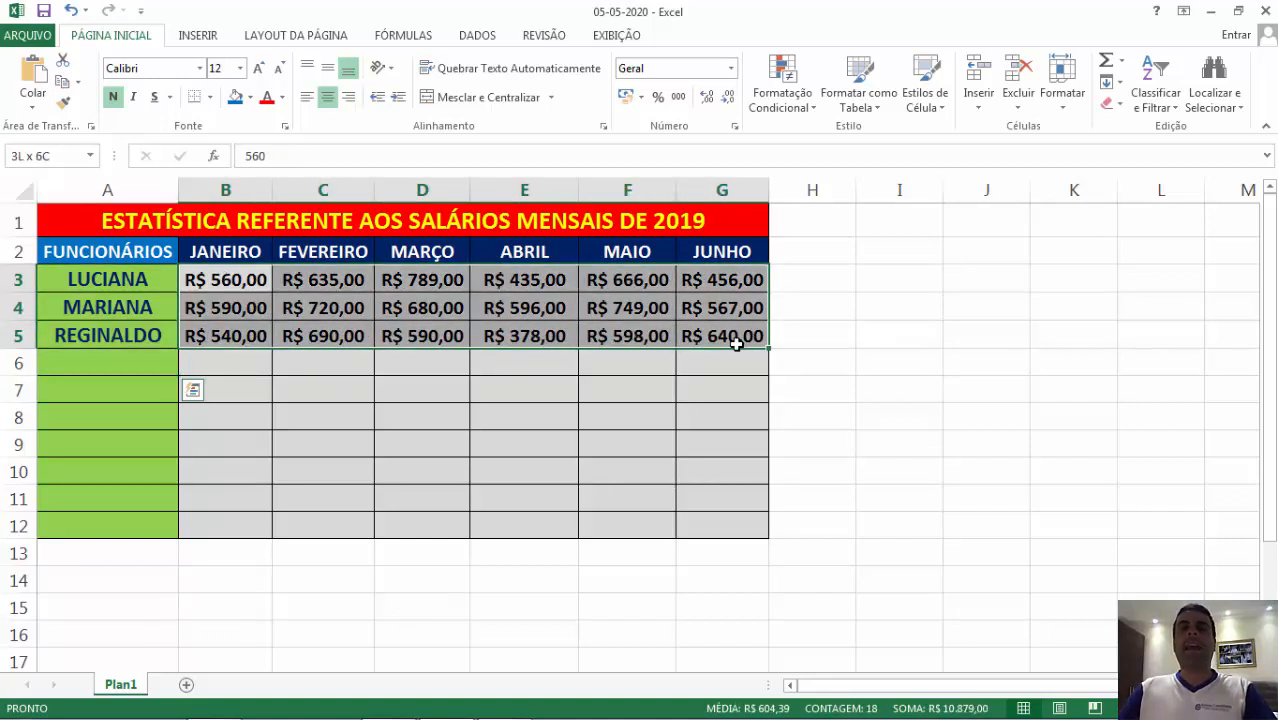
drag(736, 343, 736, 343)
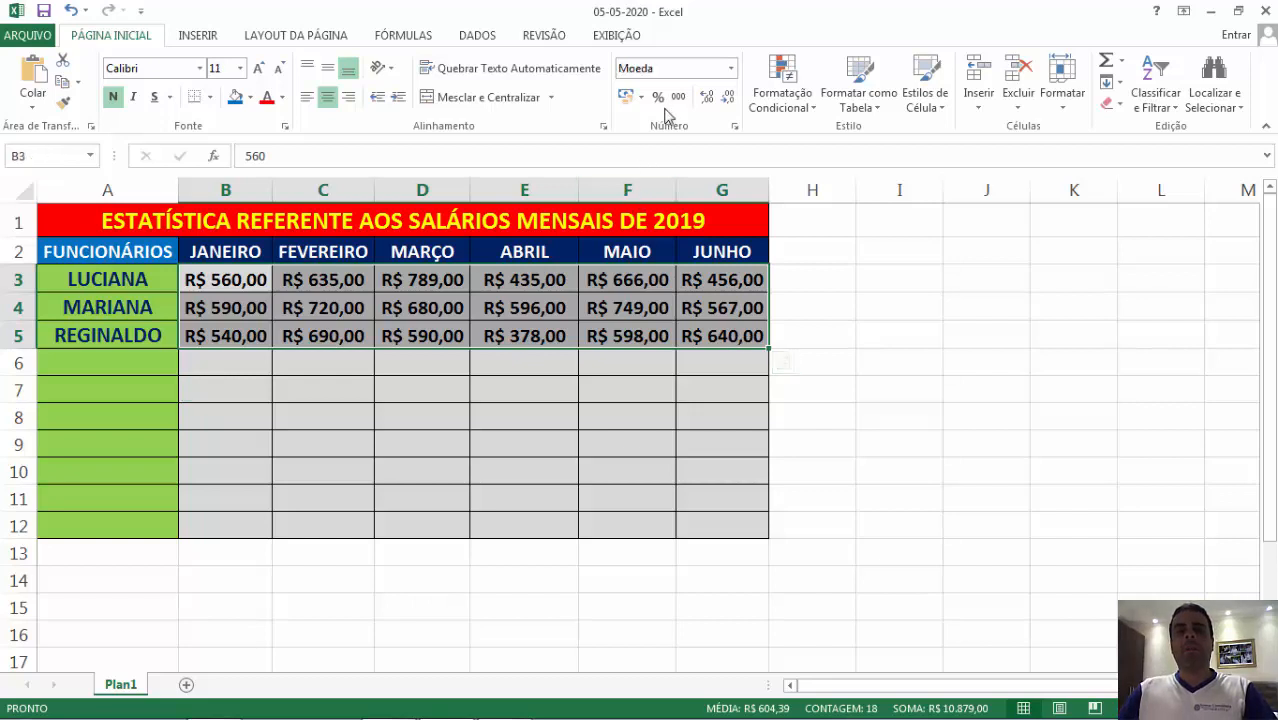
click(731, 68)
click(676, 187)
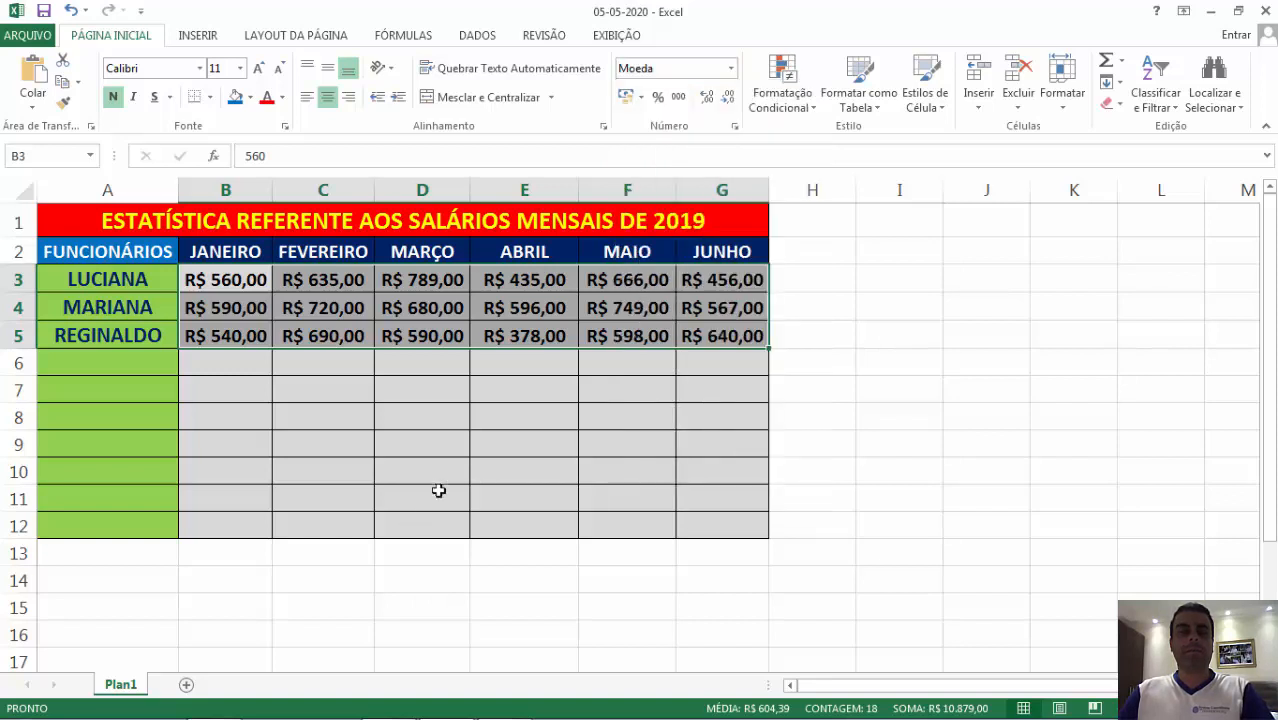
click(466, 446)
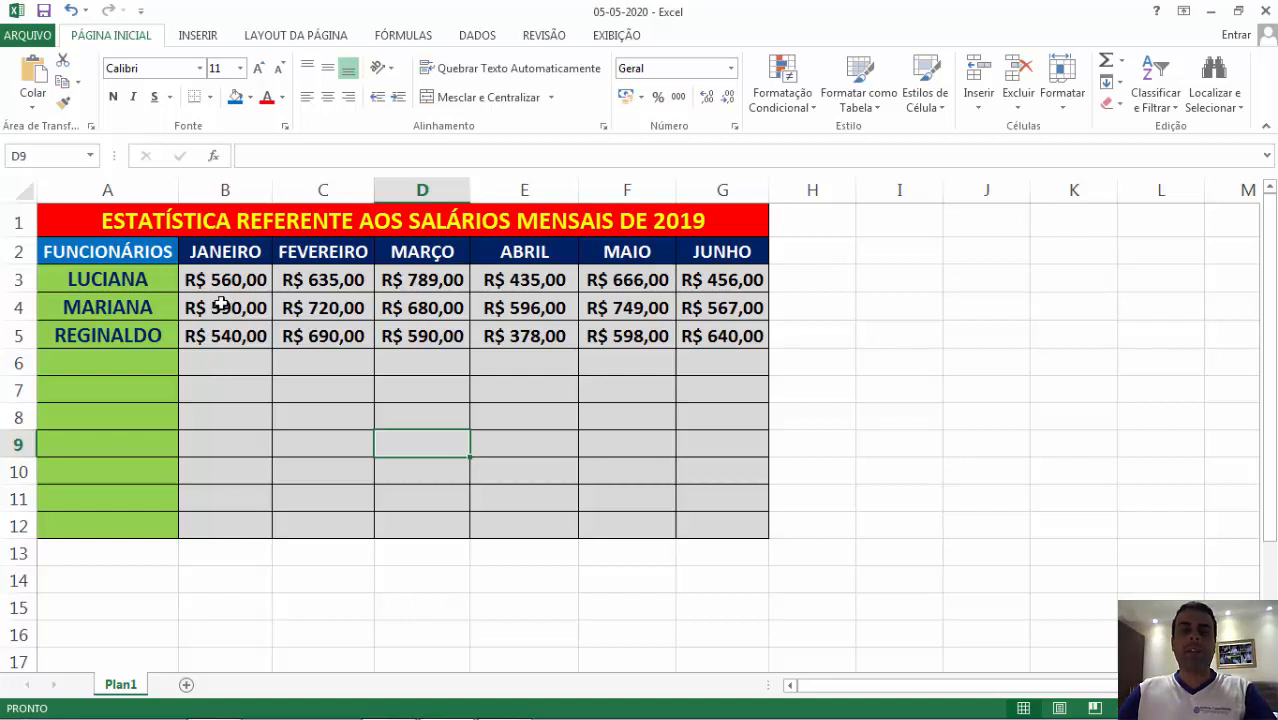
ctrl+scroll(220, 304, down, 2)
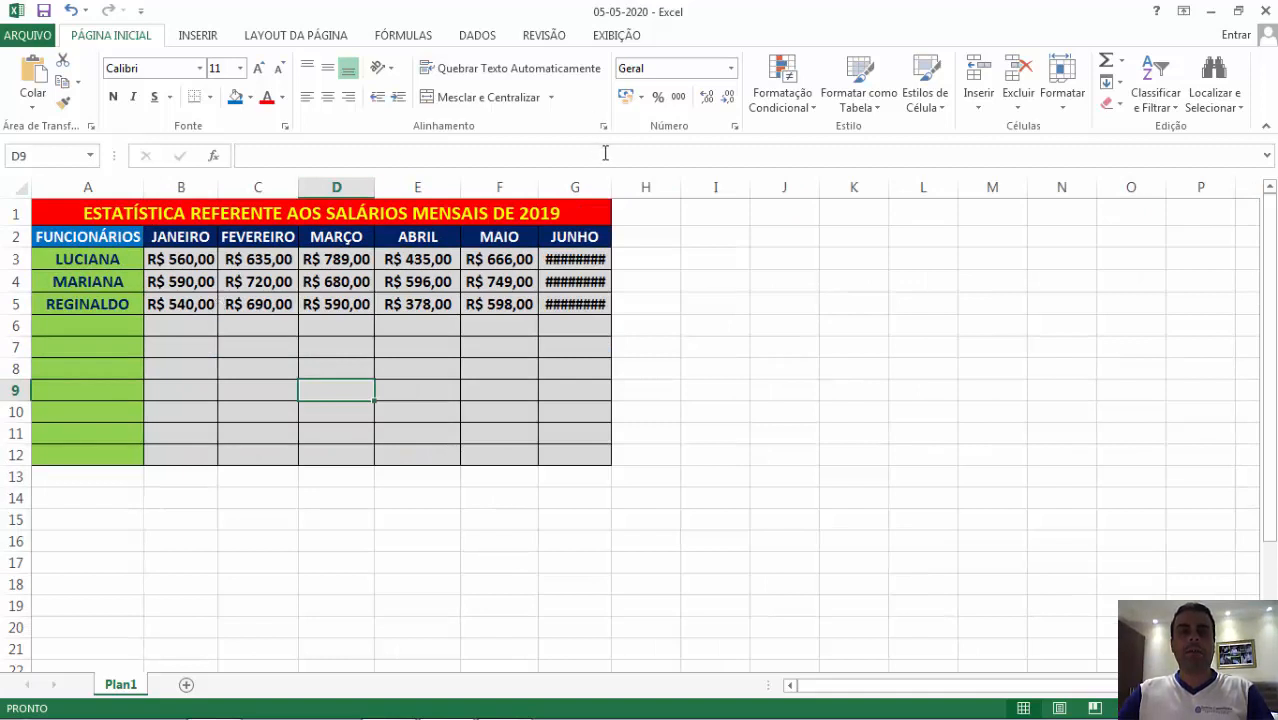
- Widen the JUNHO column to fit its currency-formatted salary values
drag(606, 195, 615, 196)
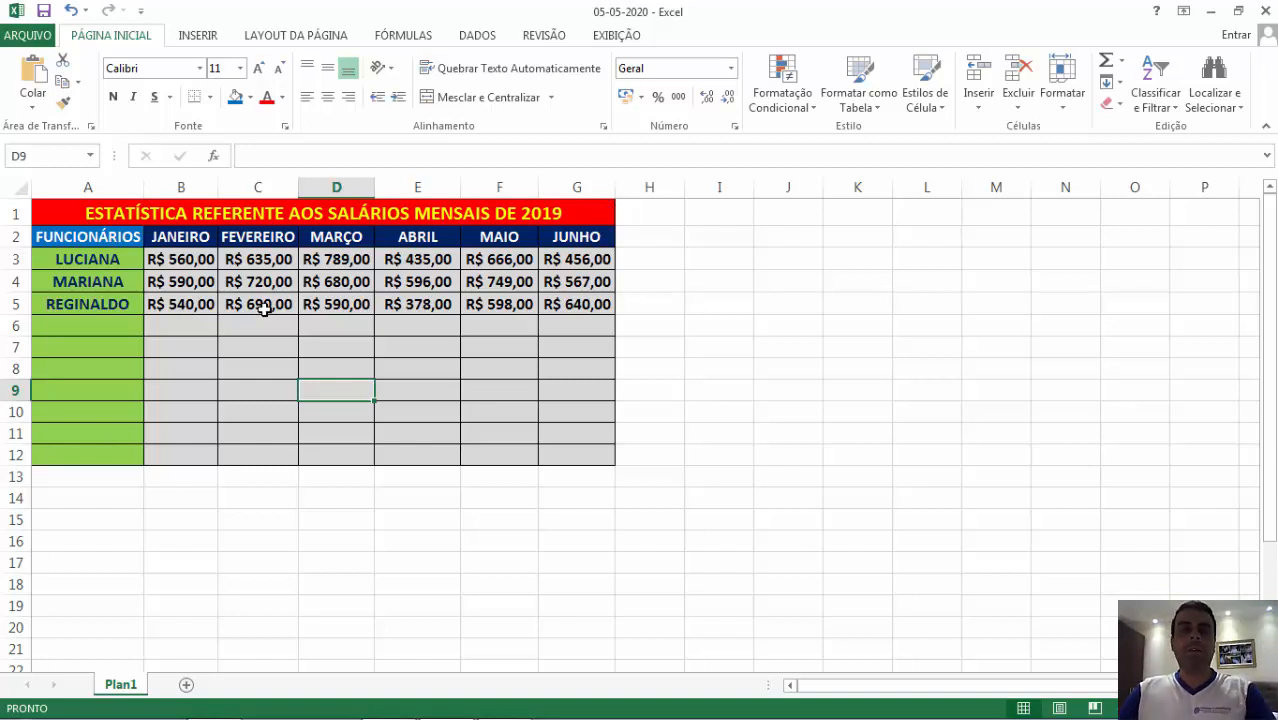
click(93, 259)
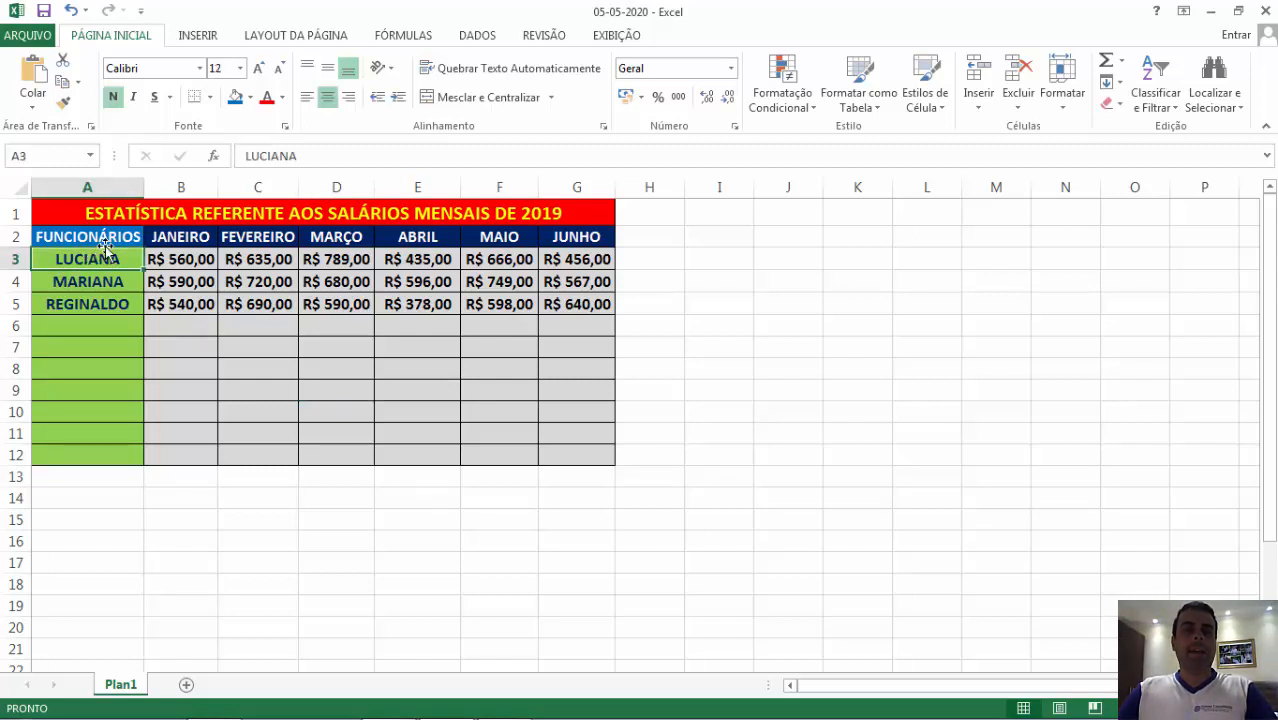
double_click(87, 260)
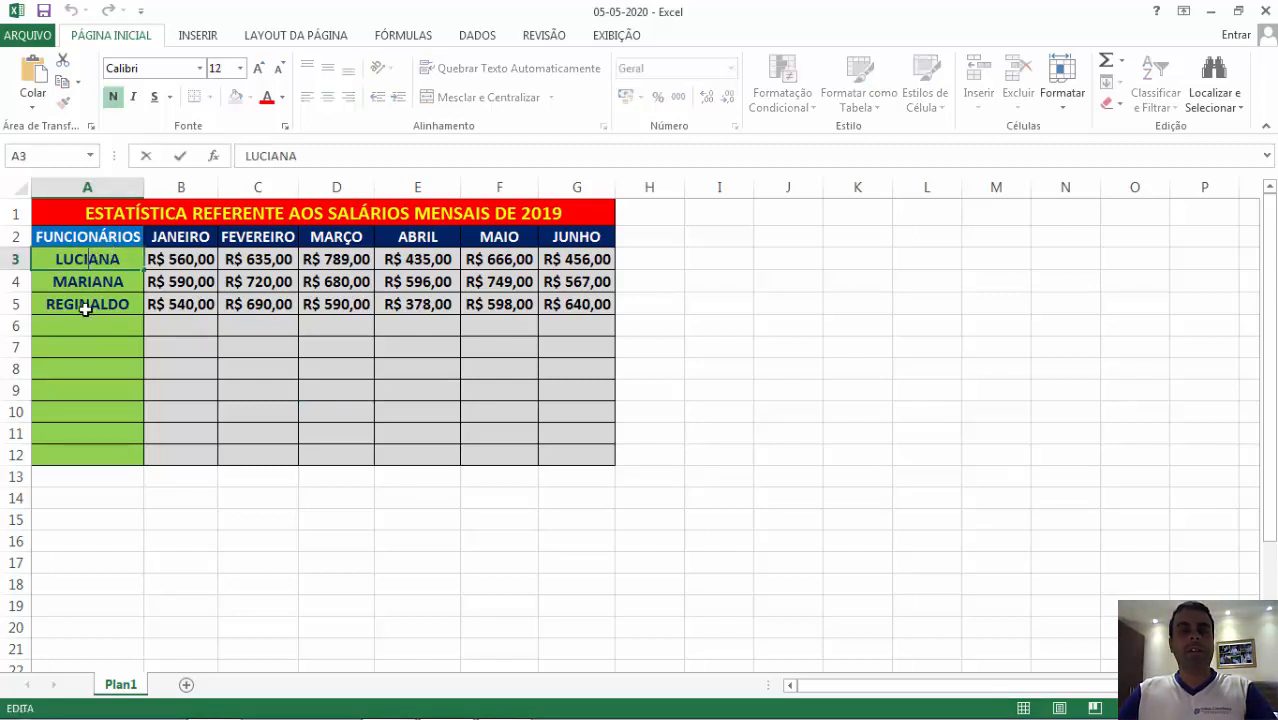
click(87, 342)
- Preview the recommended charts and all chart types available for the names and January salaries in A3:B12
click(82, 260)
drag(82, 260, 160, 452)
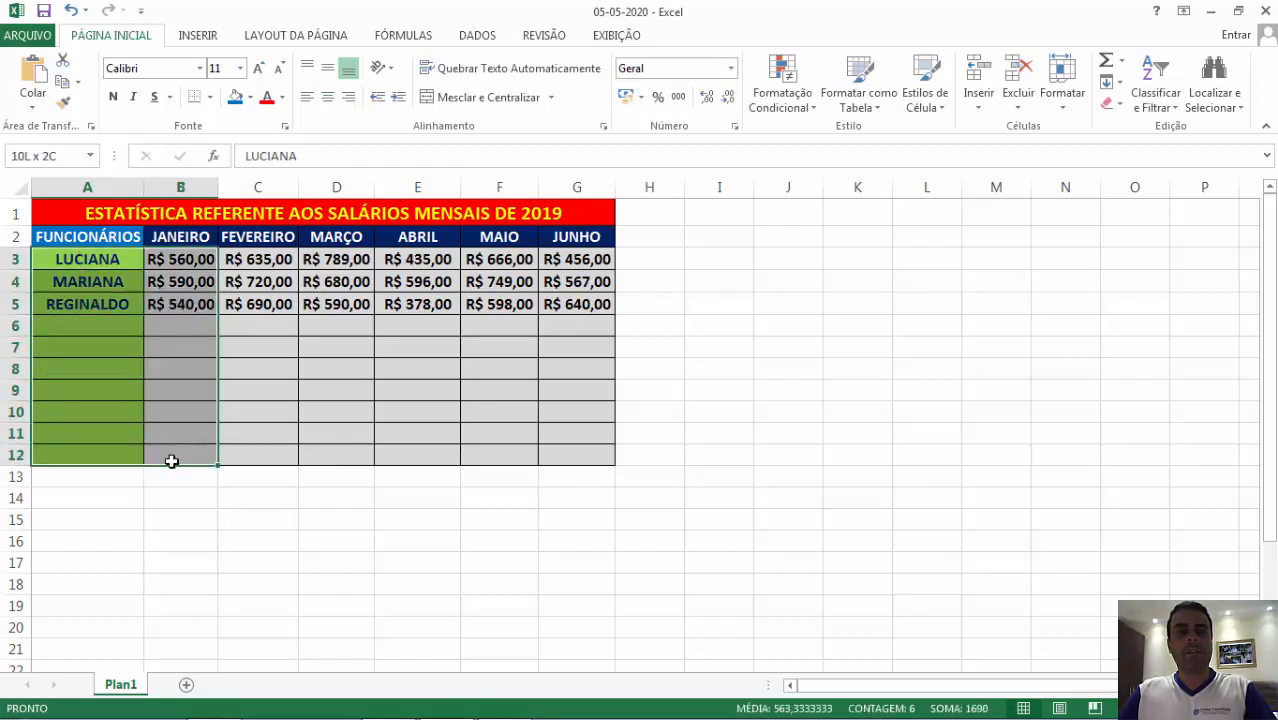
mouse_move(171, 461)
mouse_down()
mouse_move(134, 280)
mouse_move(185, 348)
mouse_move(186, 466)
mouse_move(189, 454)
mouse_up()
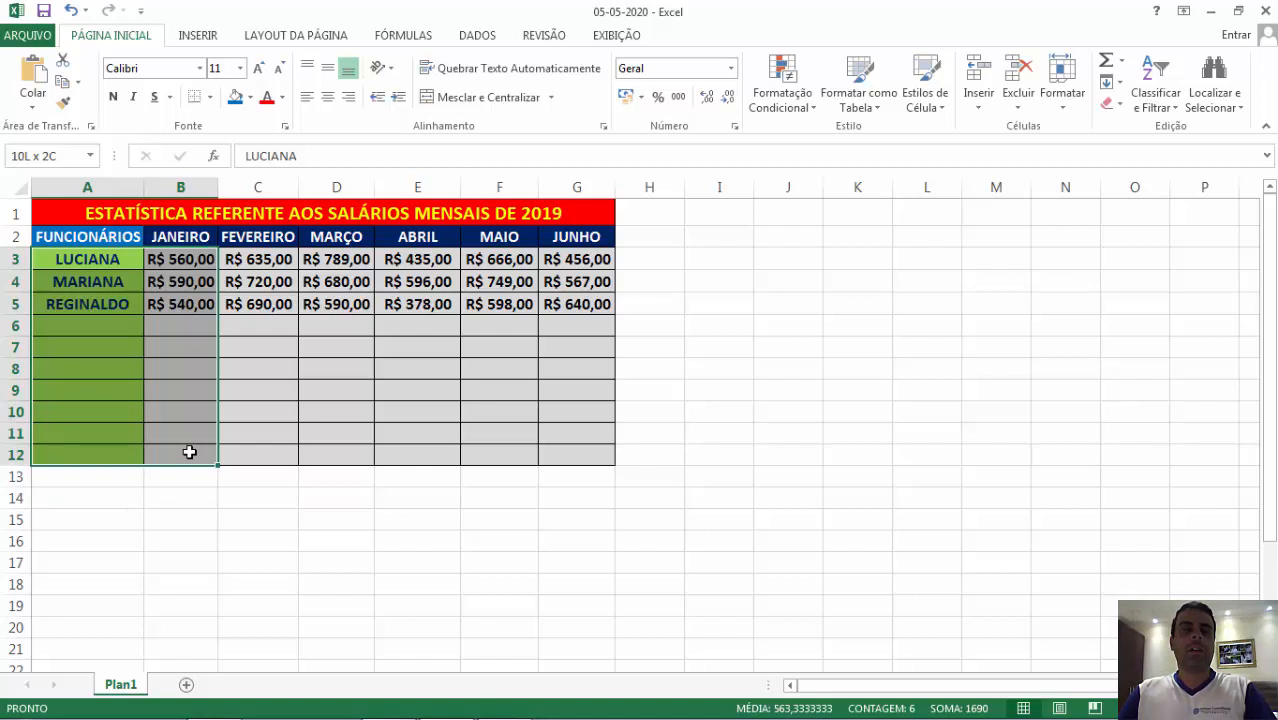
drag(189, 454, 189, 454)
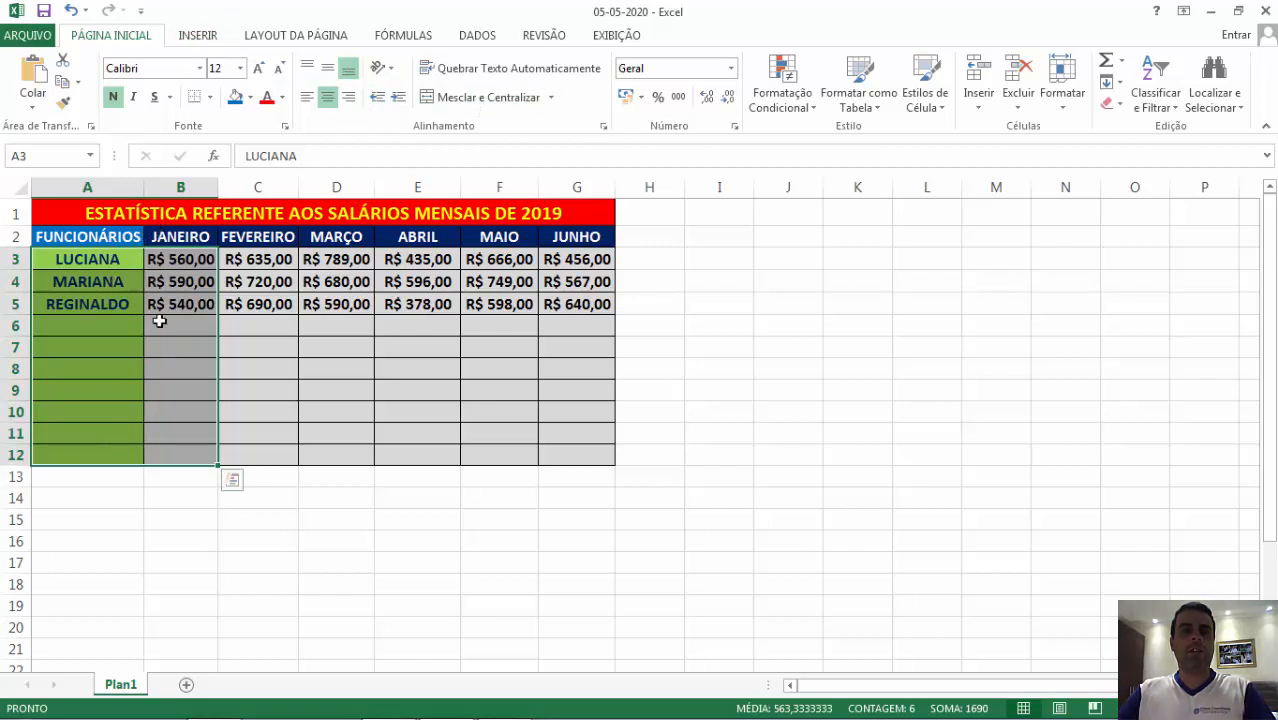
click(195, 36)
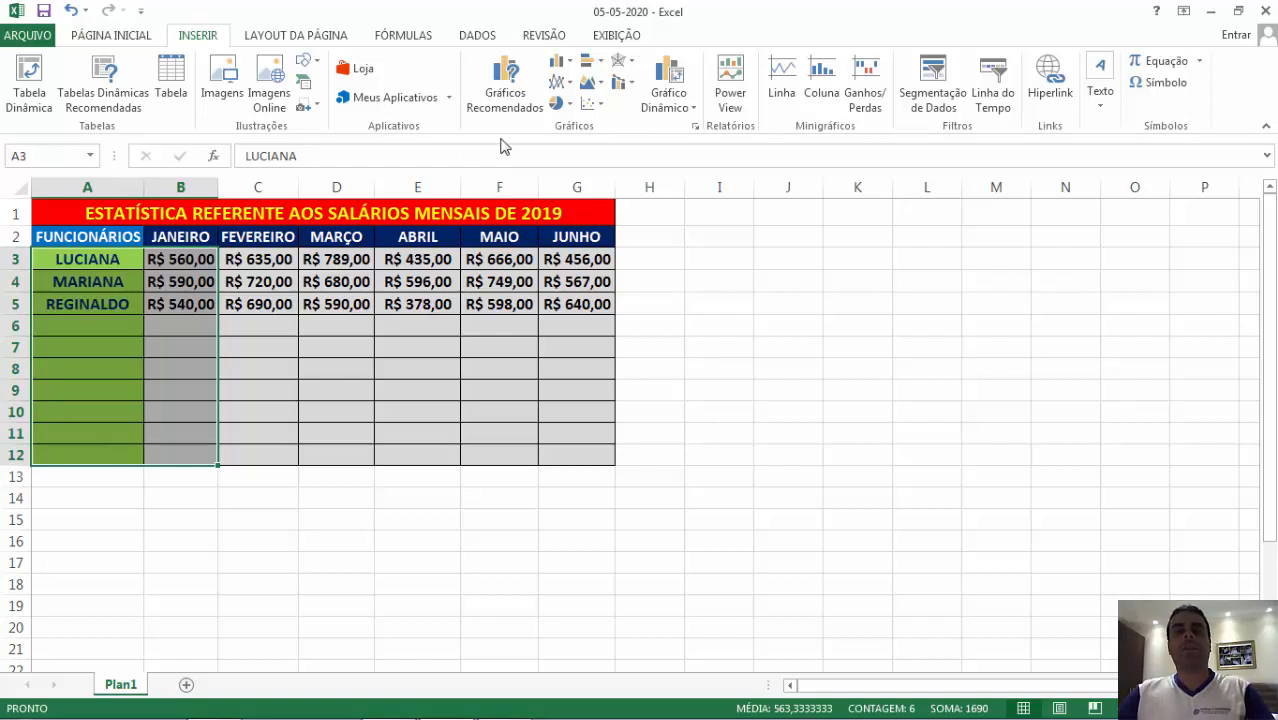
click(528, 88)
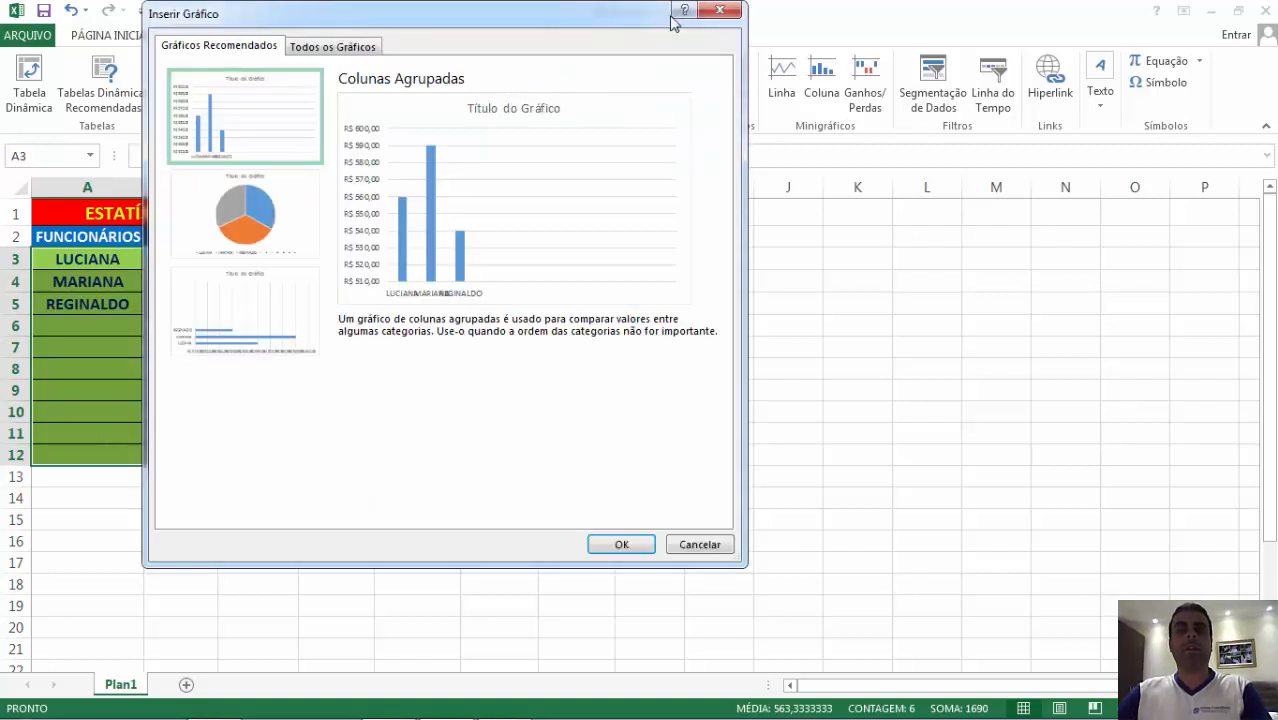
click(719, 11)
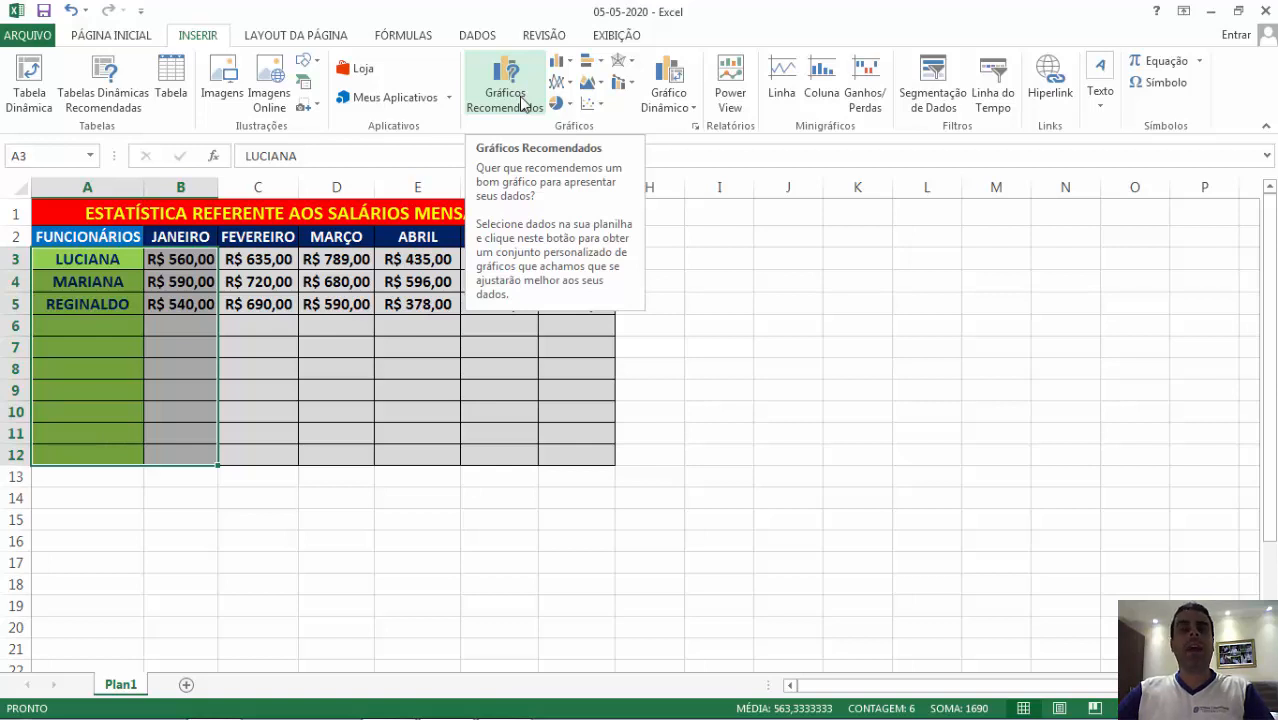
click(505, 90)
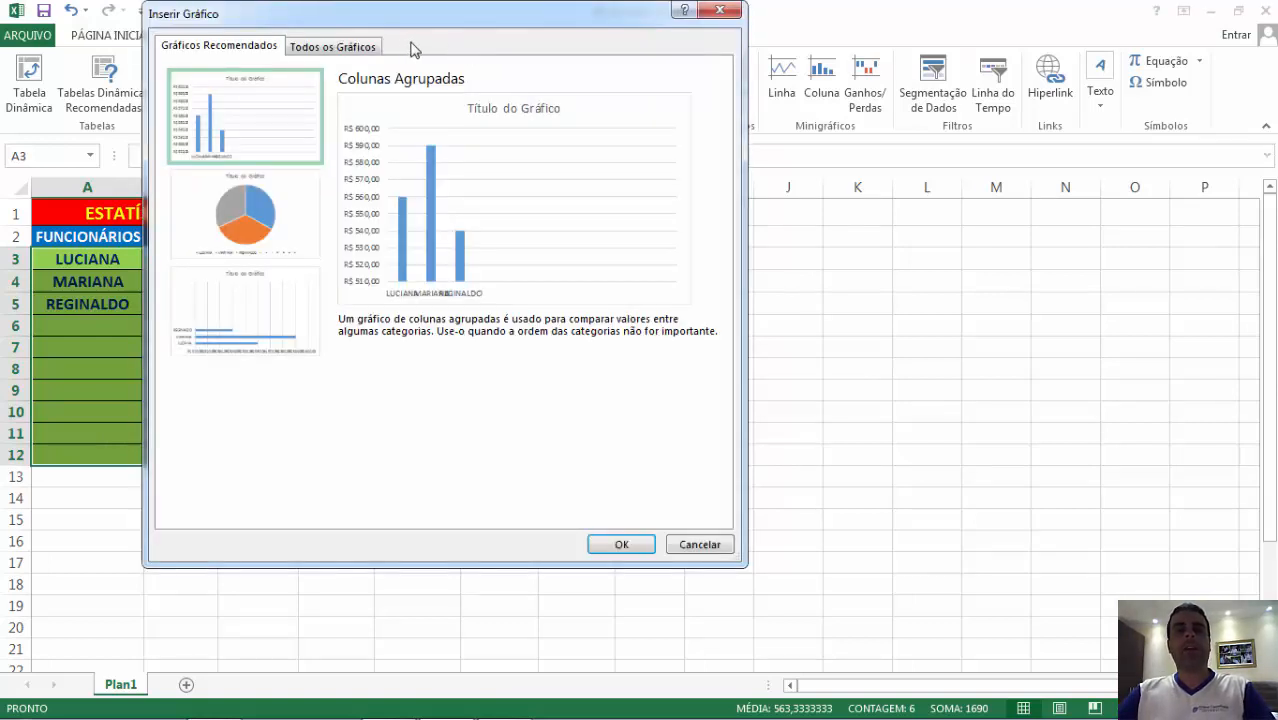
click(353, 50)
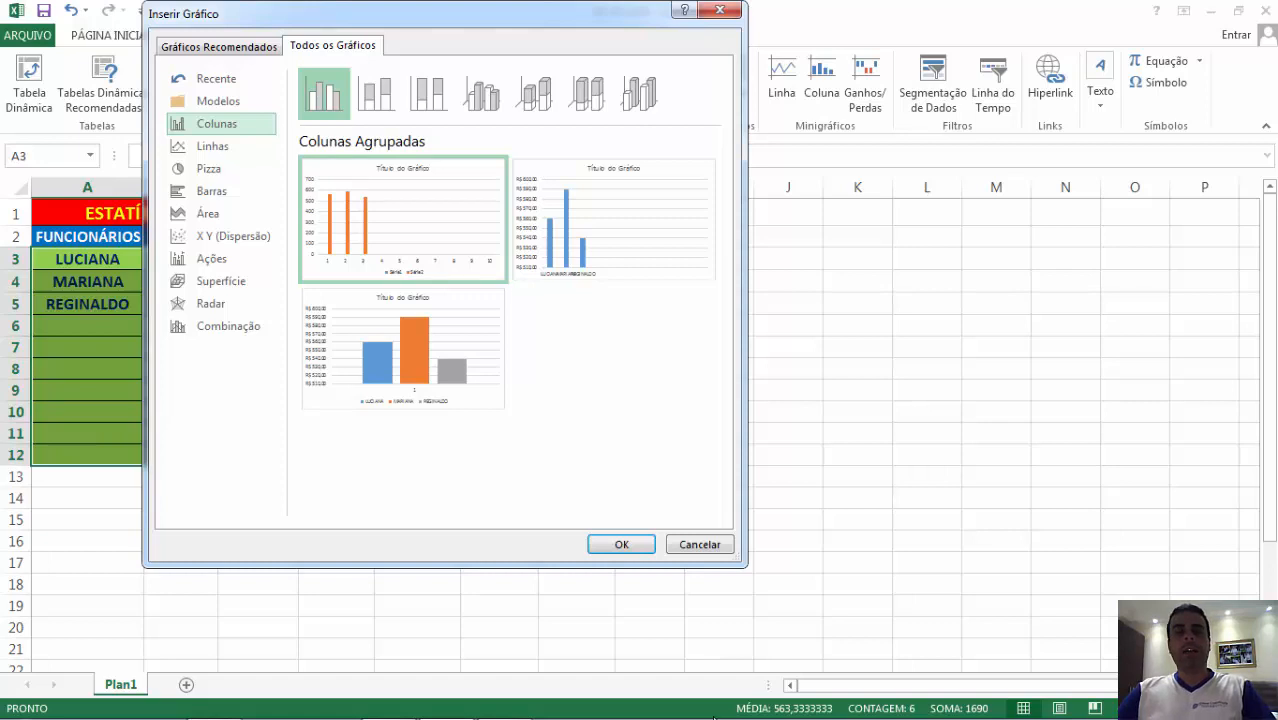
click(675, 546)
- Start a new chart from the headers, names and January salaries in A2:B12, showing the Colunas chart types
click(100, 257)
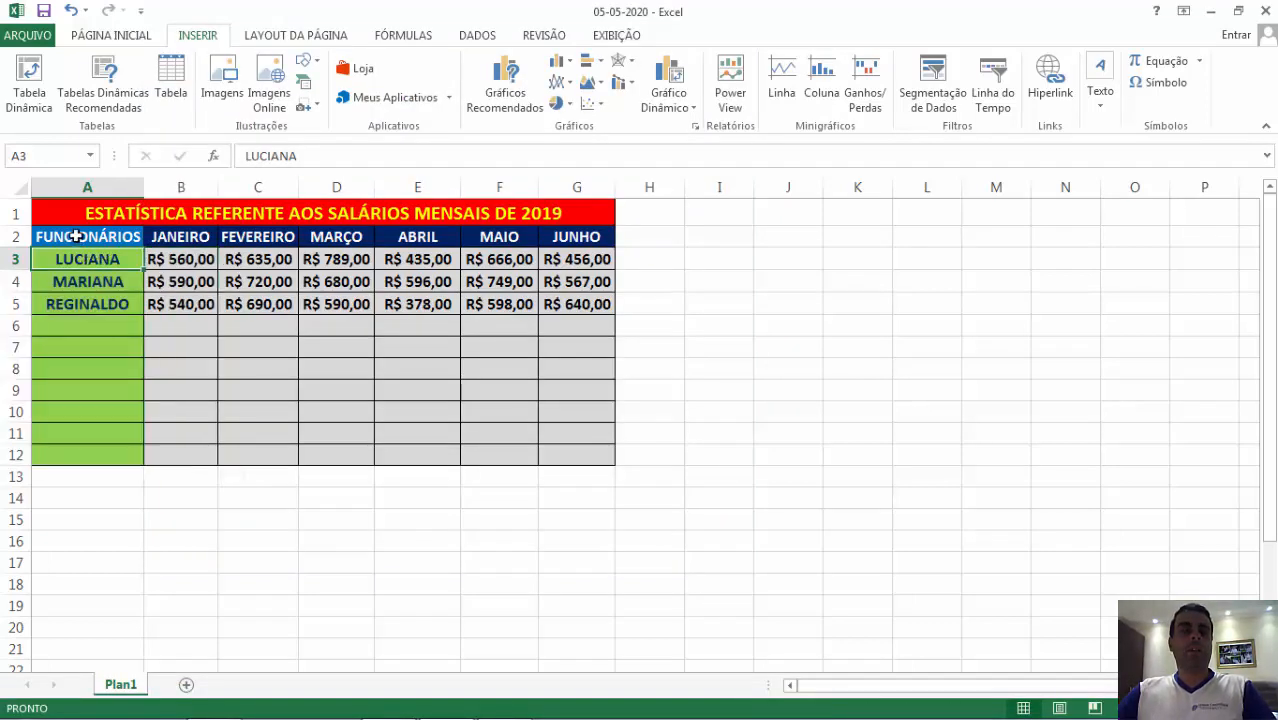
drag(76, 236, 166, 455)
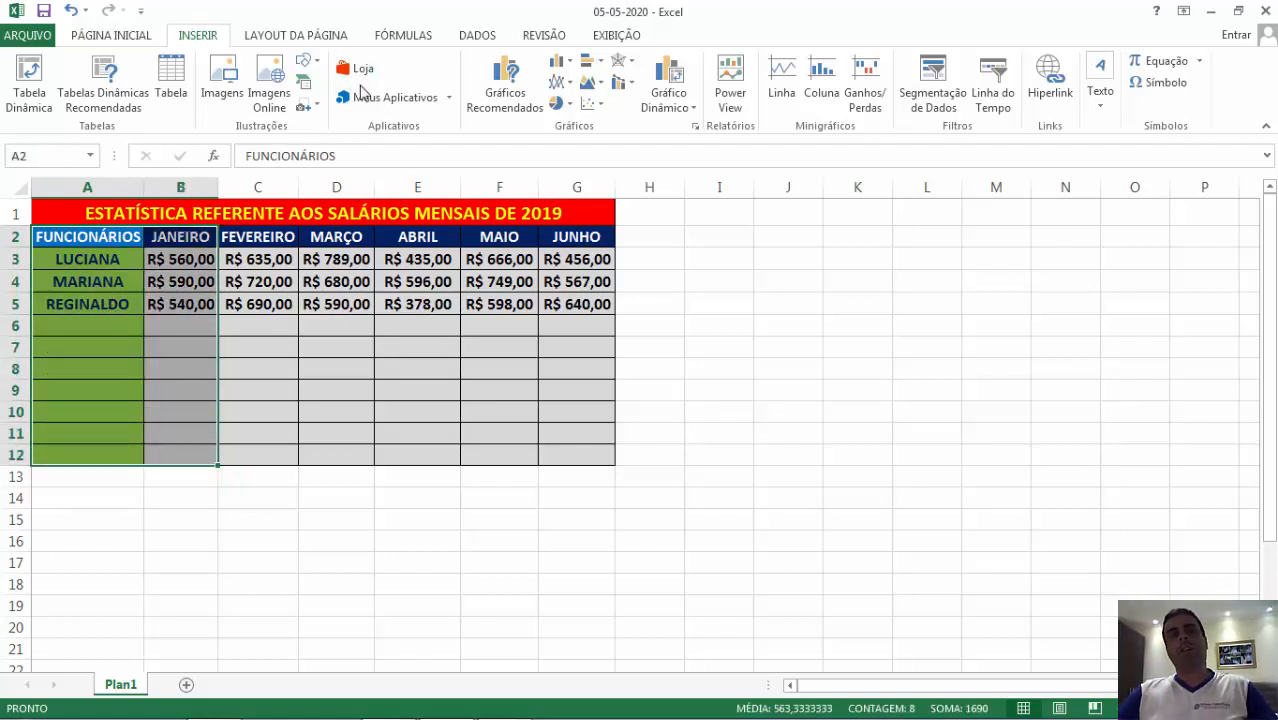
click(520, 101)
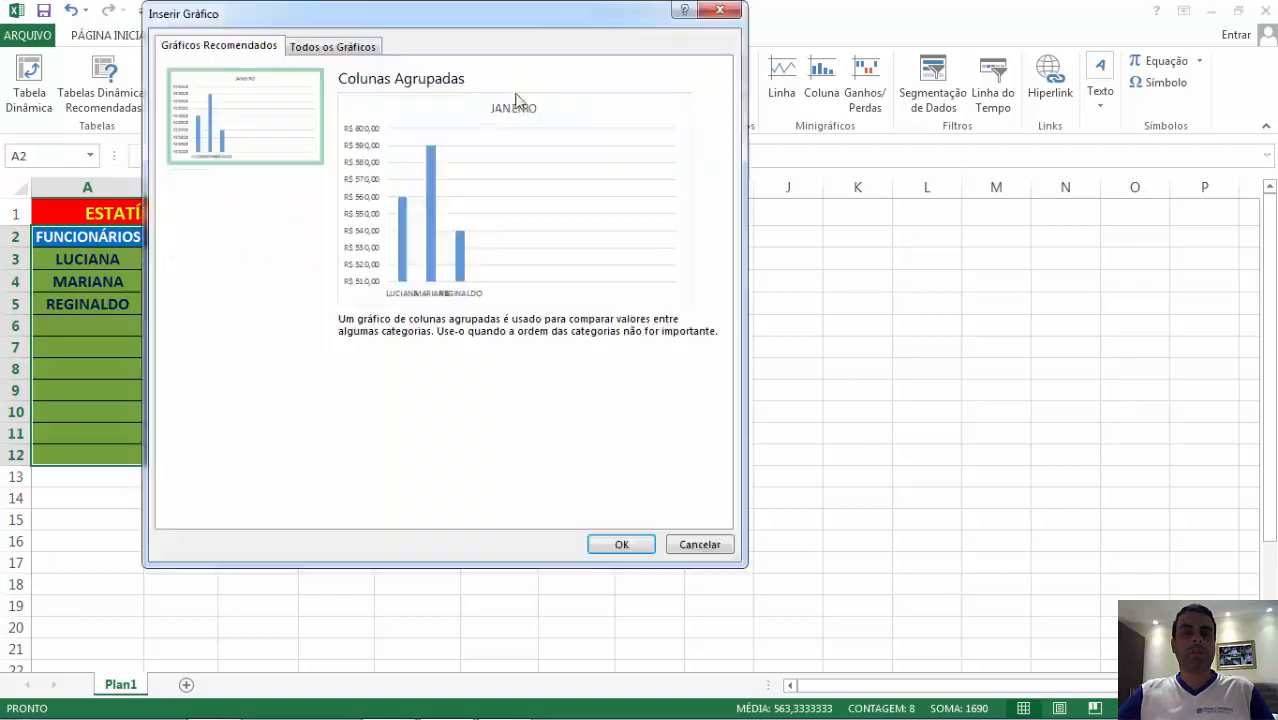
click(310, 50)
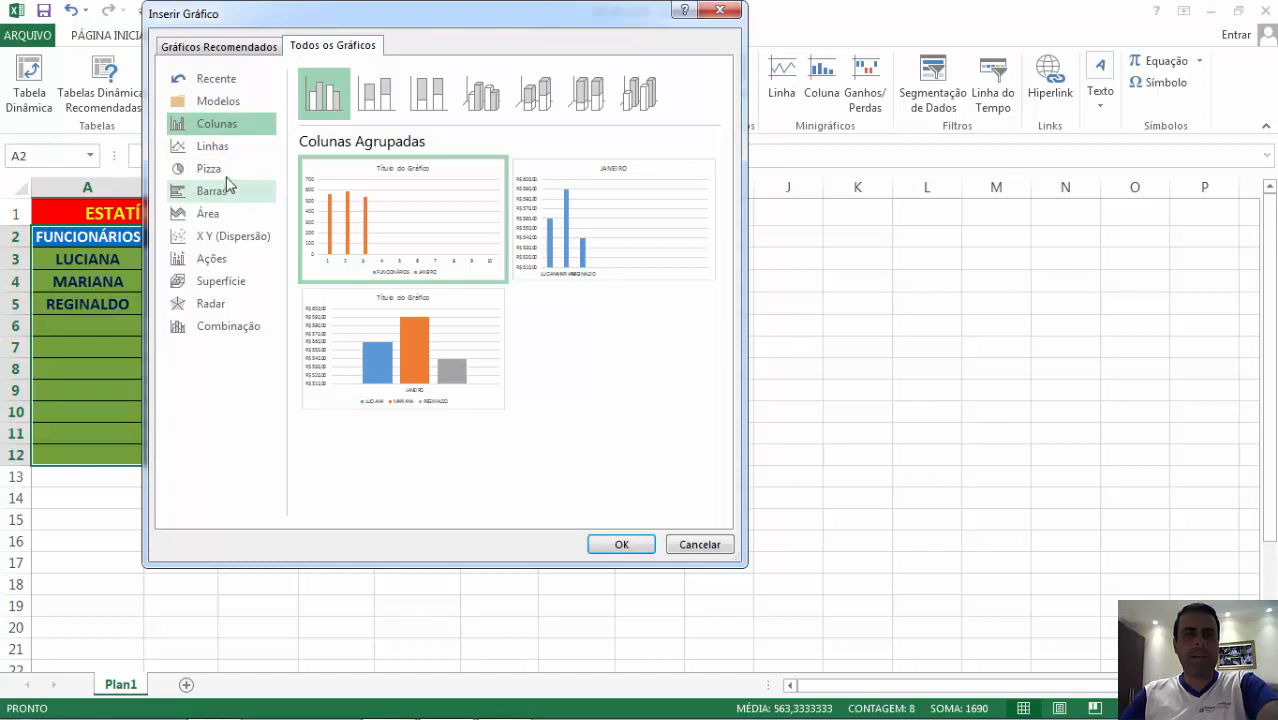
click(226, 124)
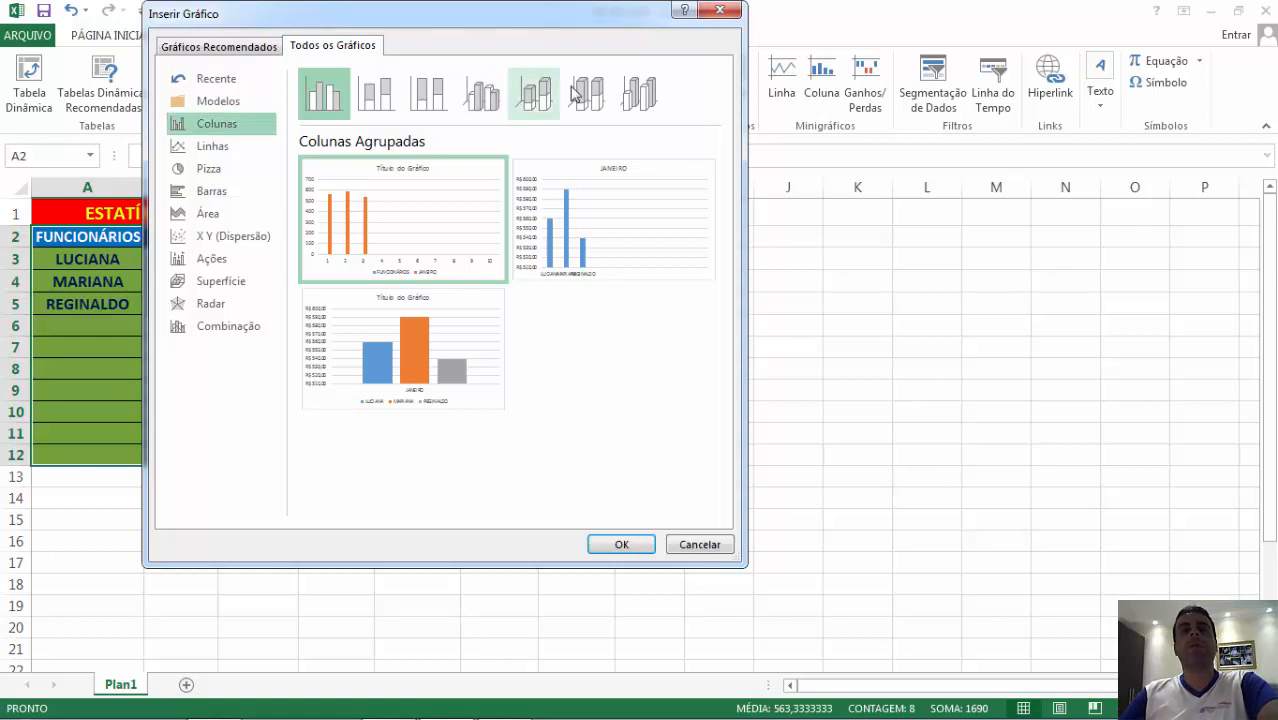
click(203, 127)
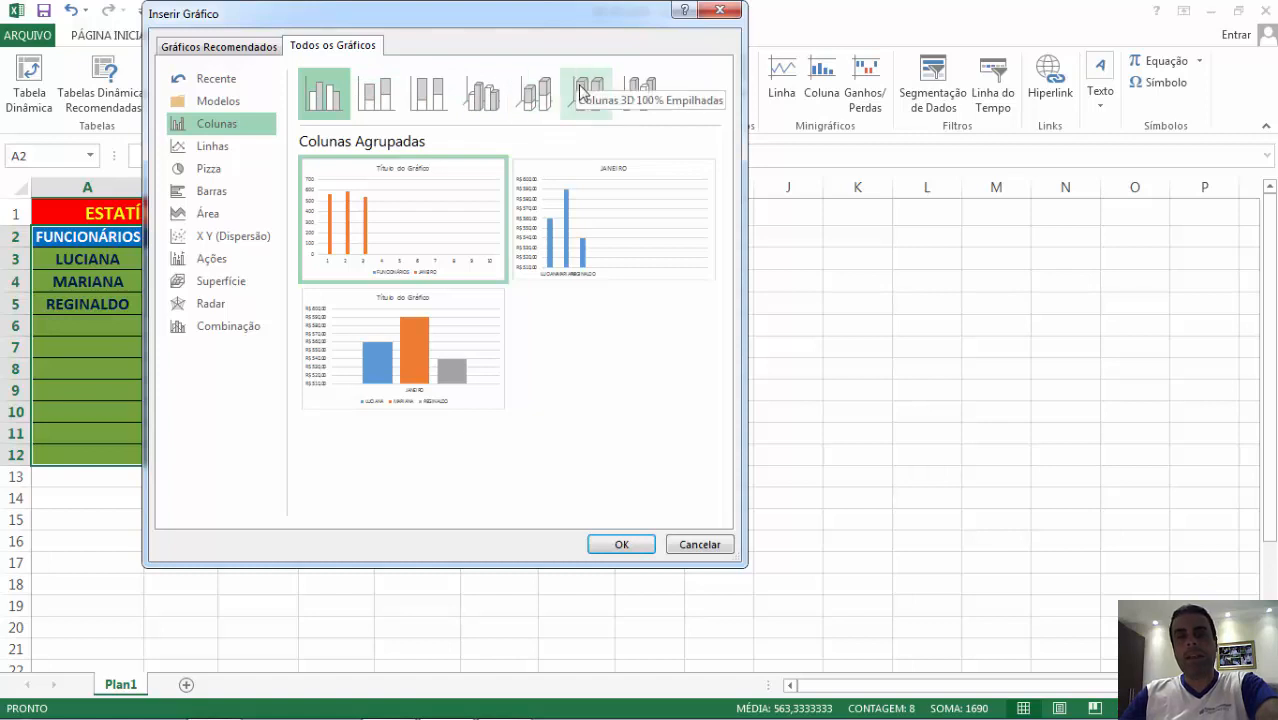
- Insert a Colunas 3D chart using the variant that plots each employee as a separate coloured series for JANEIRO
click(651, 93)
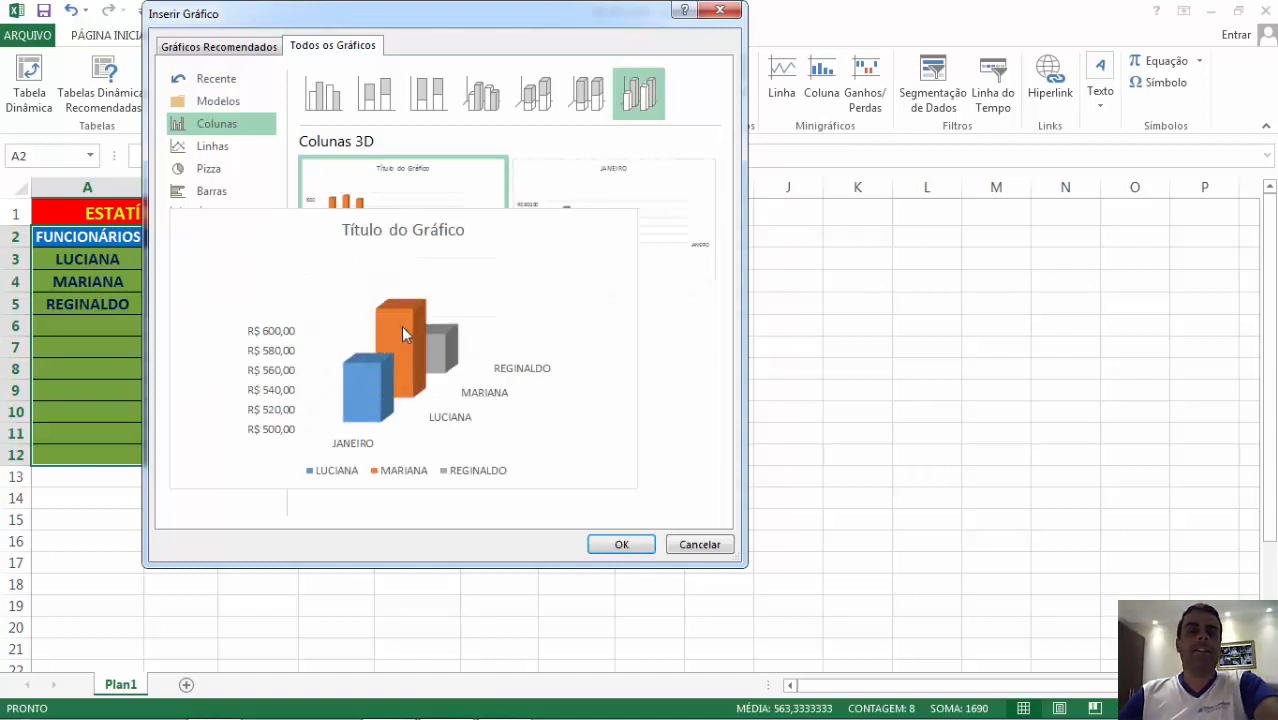
mouse_move(435, 233)
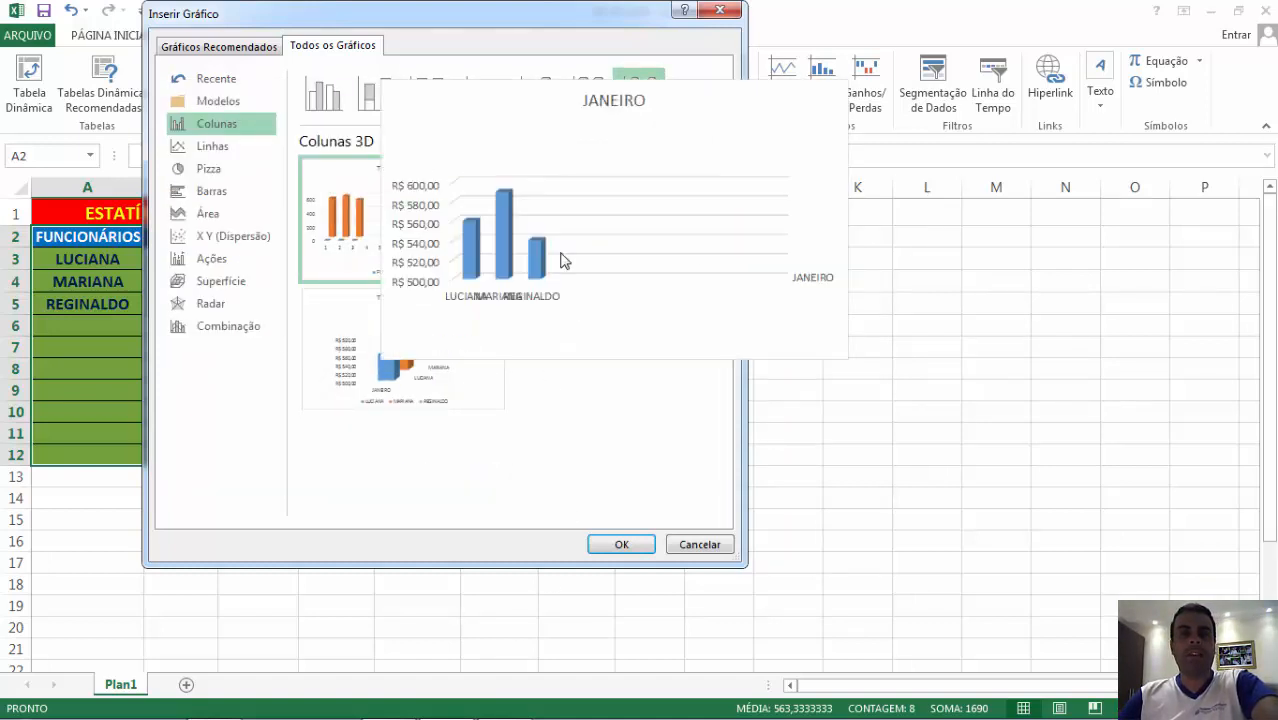
mouse_move(443, 413)
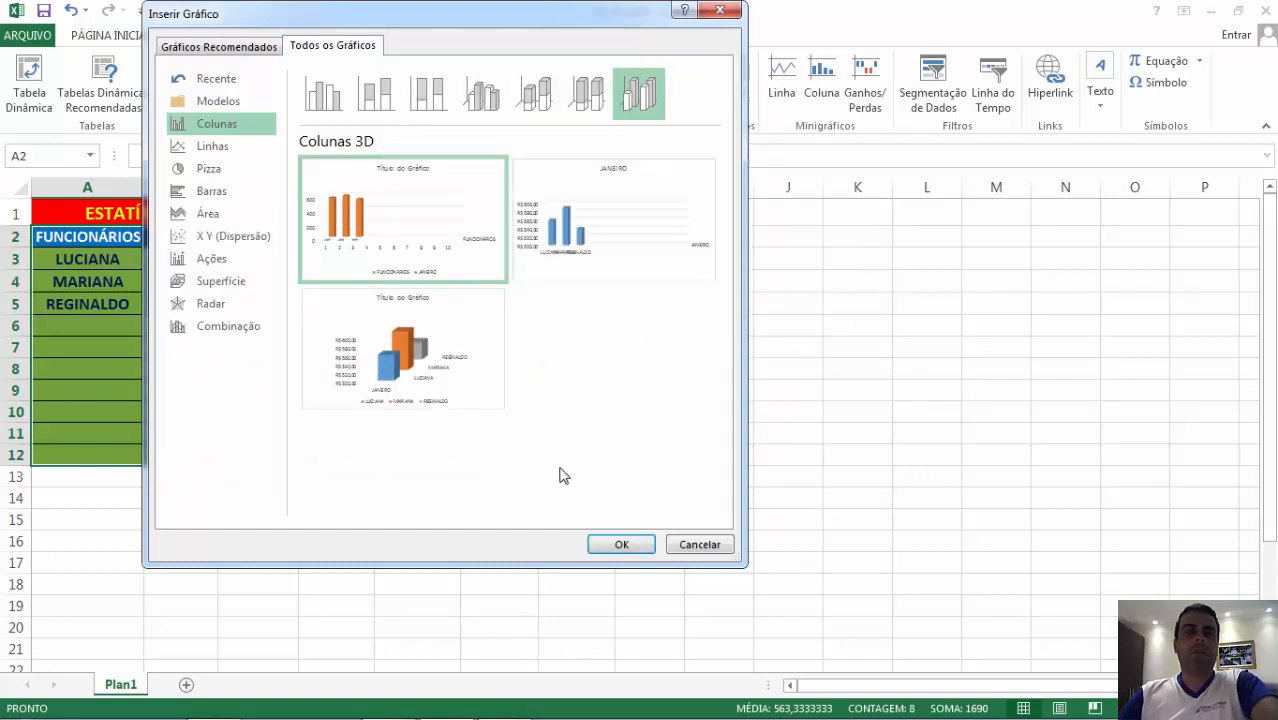
mouse_move(404, 383)
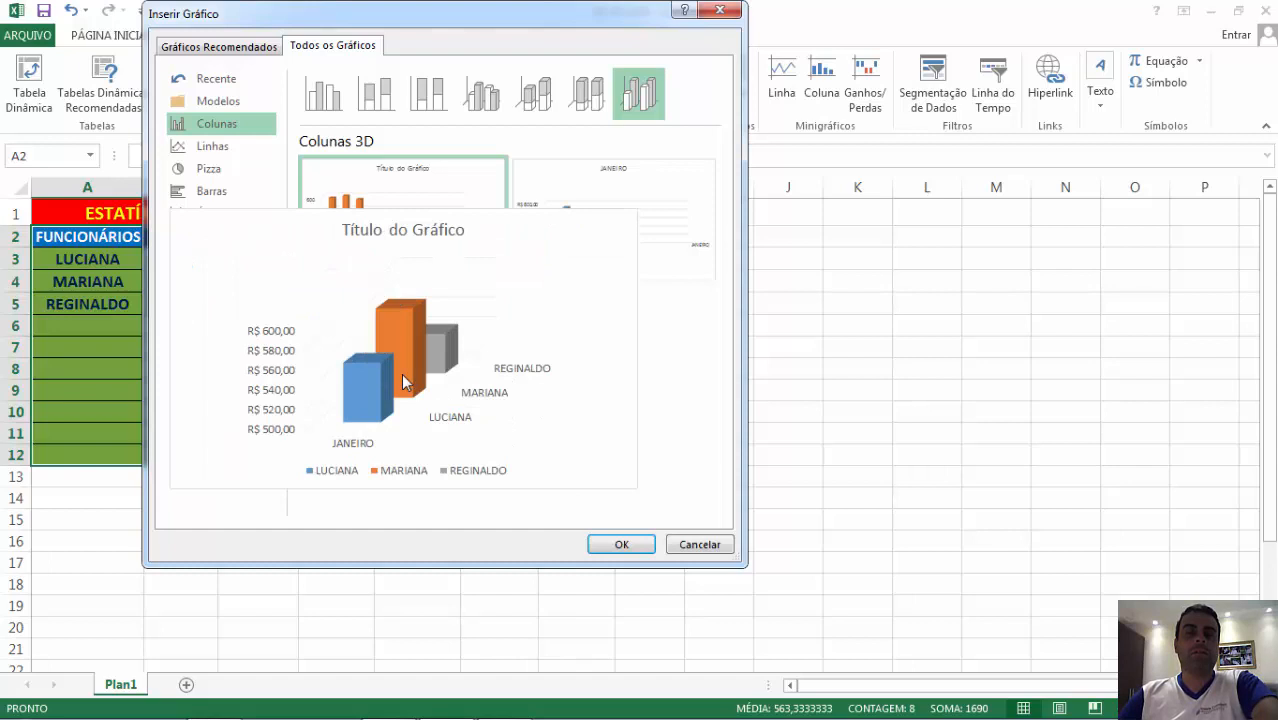
click(402, 376)
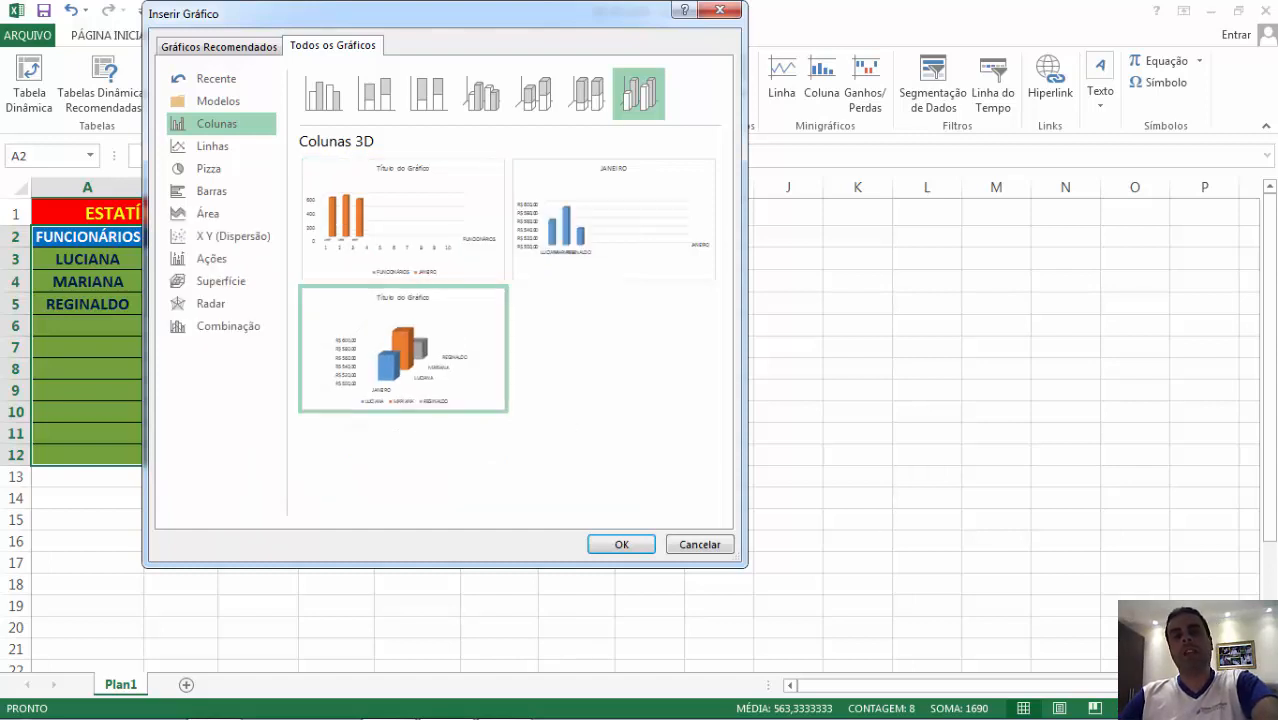
click(621, 544)
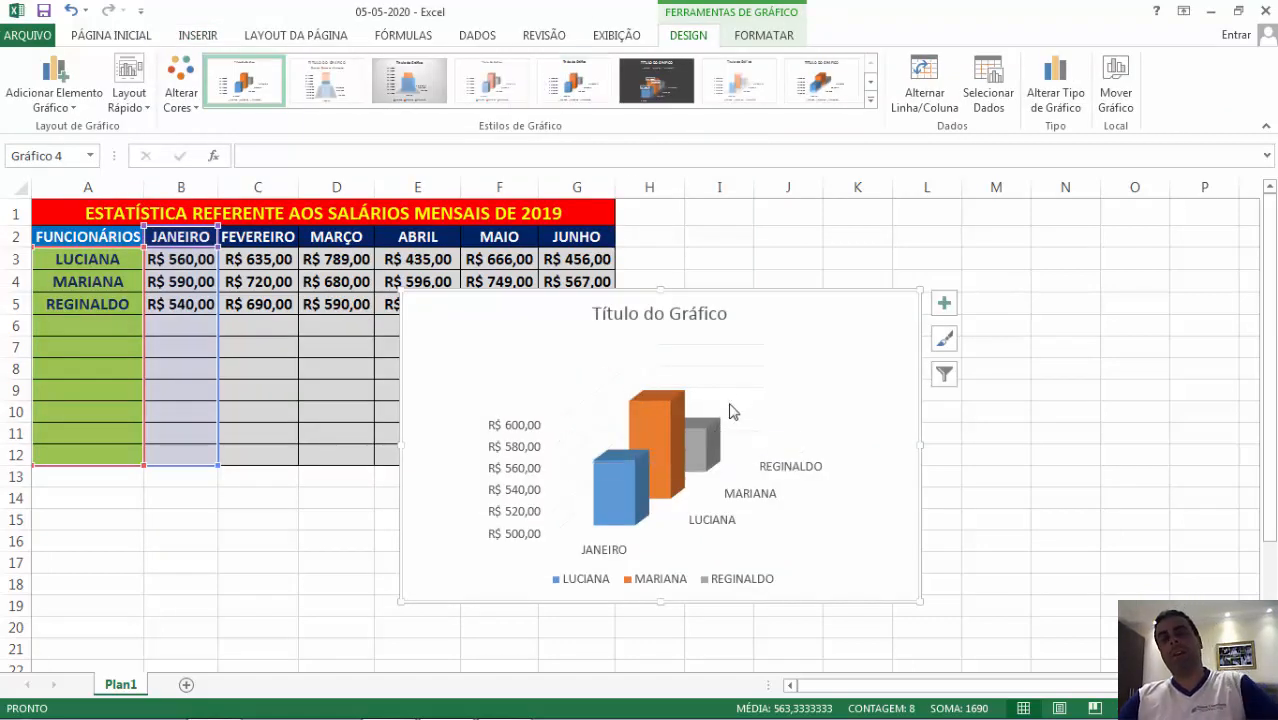
drag(807, 348, 762, 258)
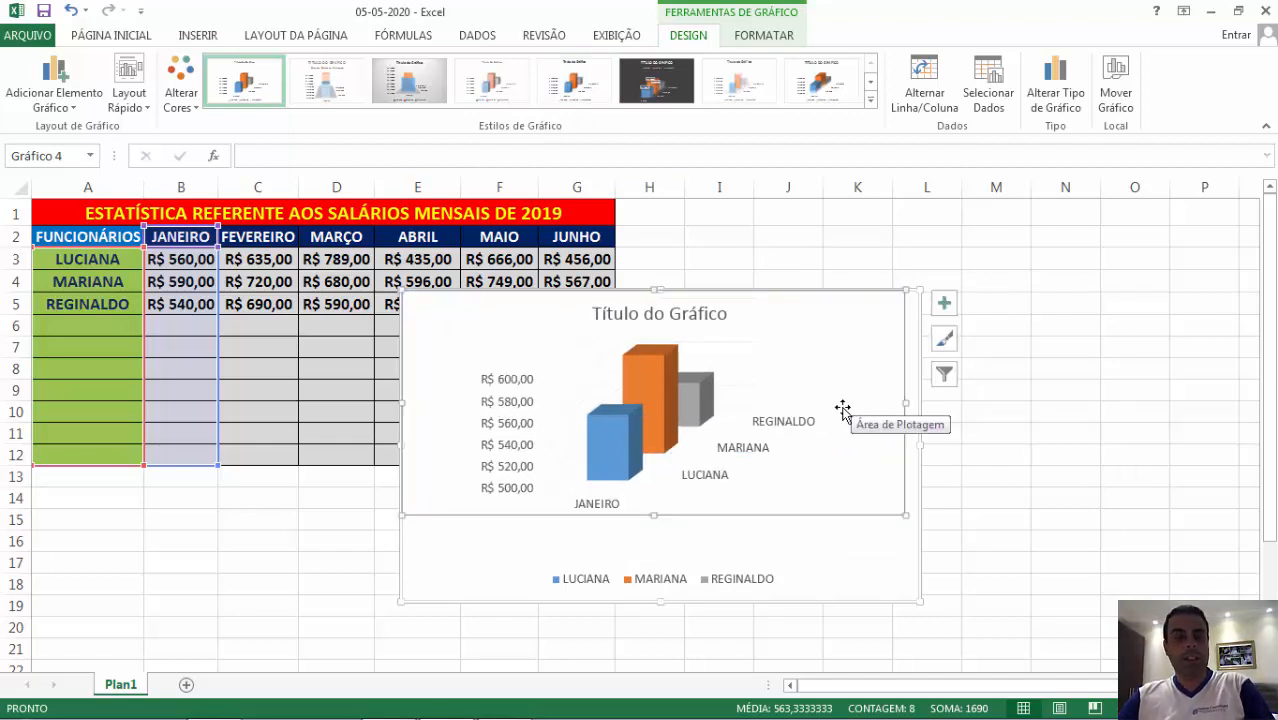
click(930, 434)
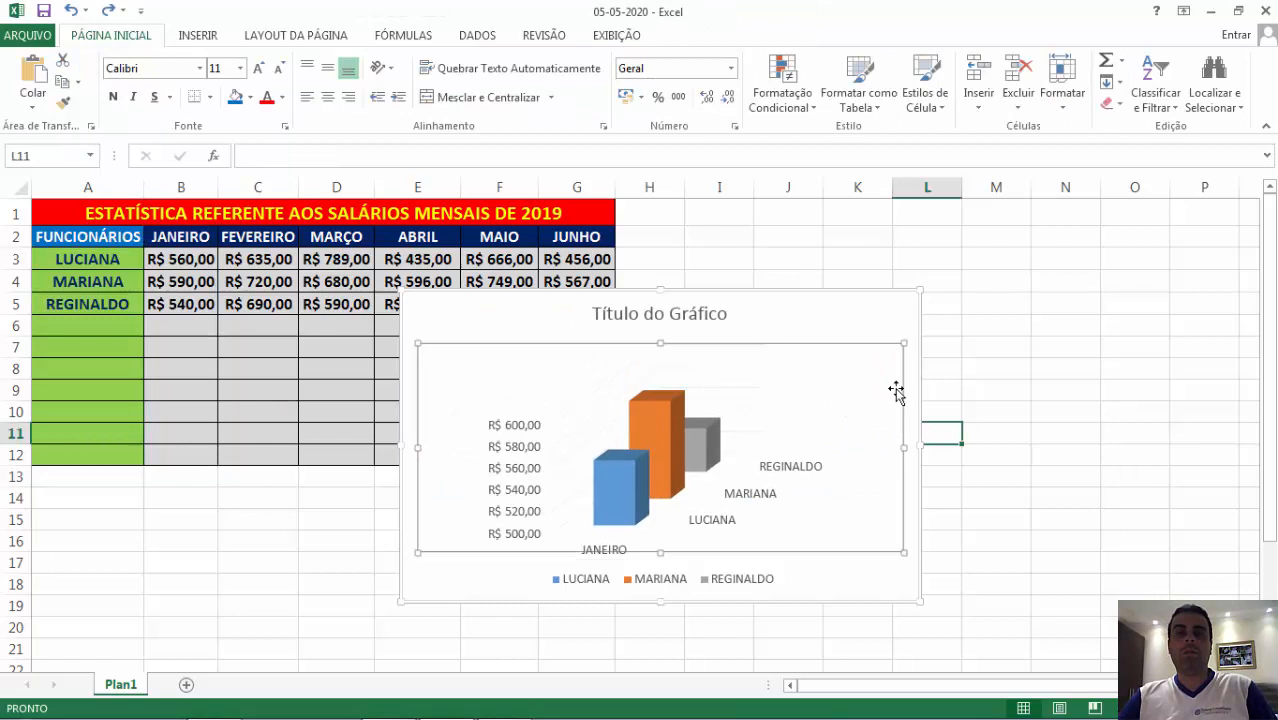
click(861, 308)
click(866, 282)
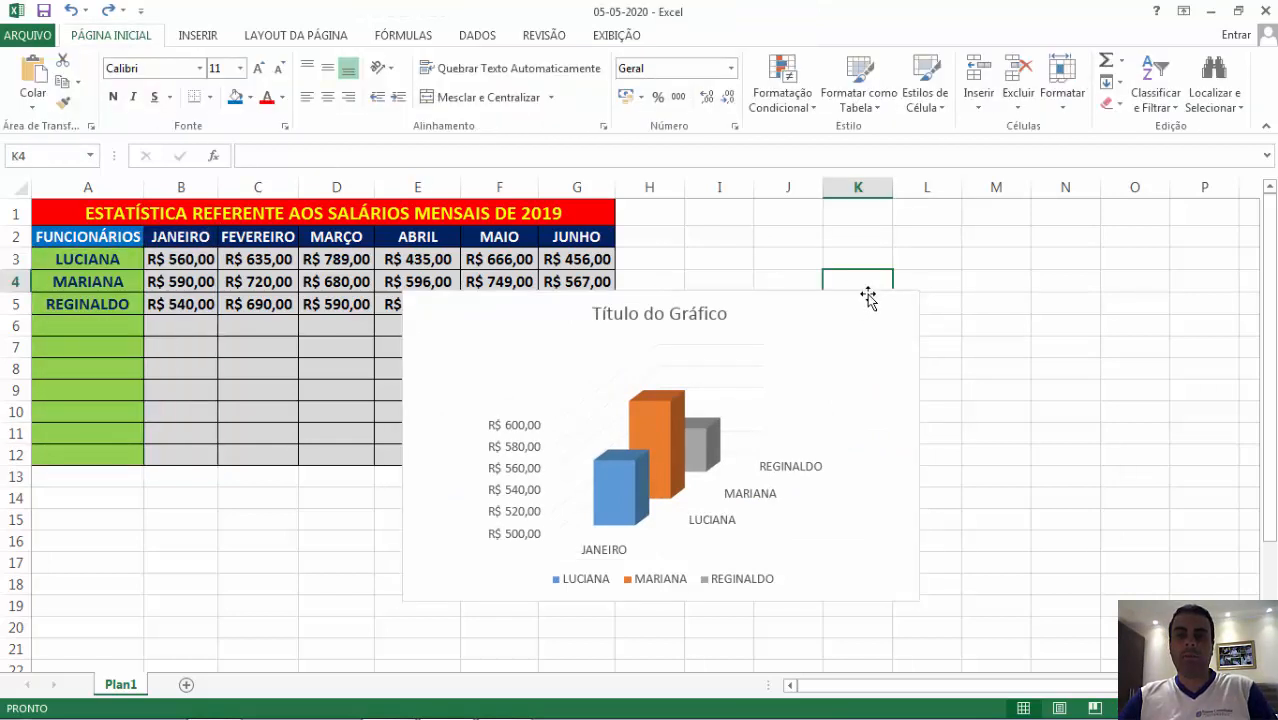
- Resize the chart to span about columns E to K and rows 3 to 16
click(868, 290)
drag(870, 292, 667, 318)
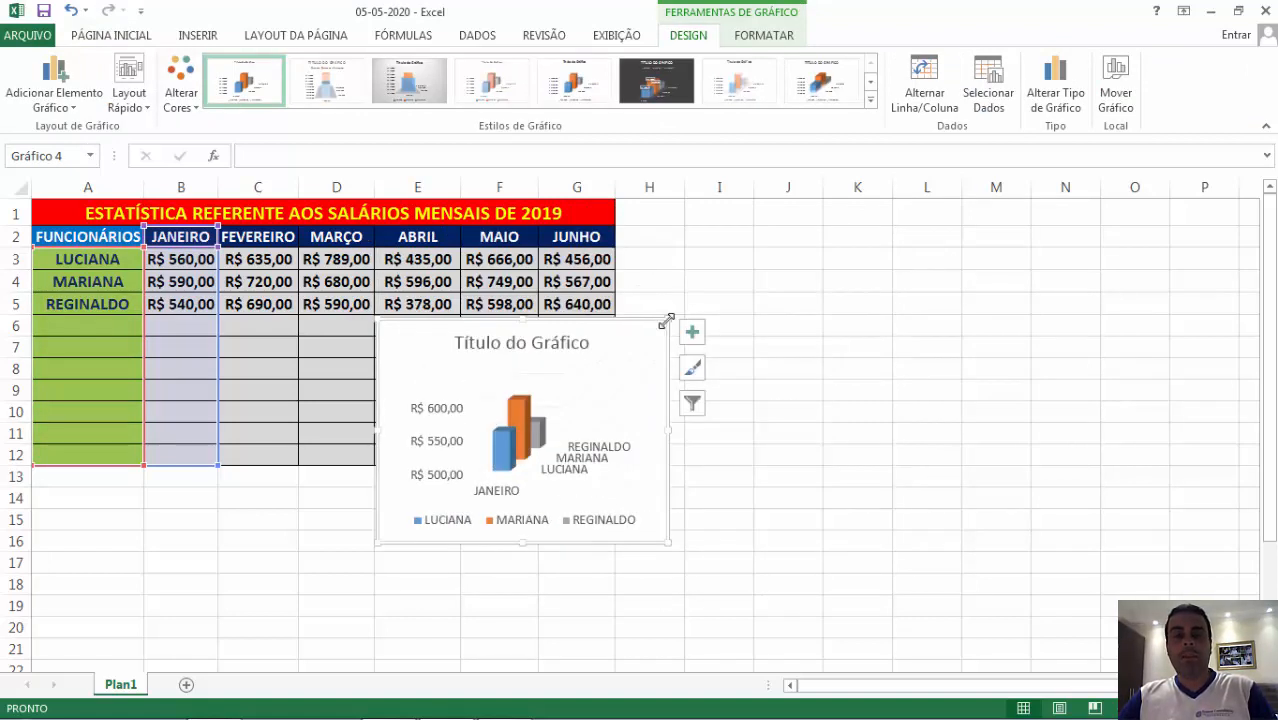
drag(668, 320, 860, 264)
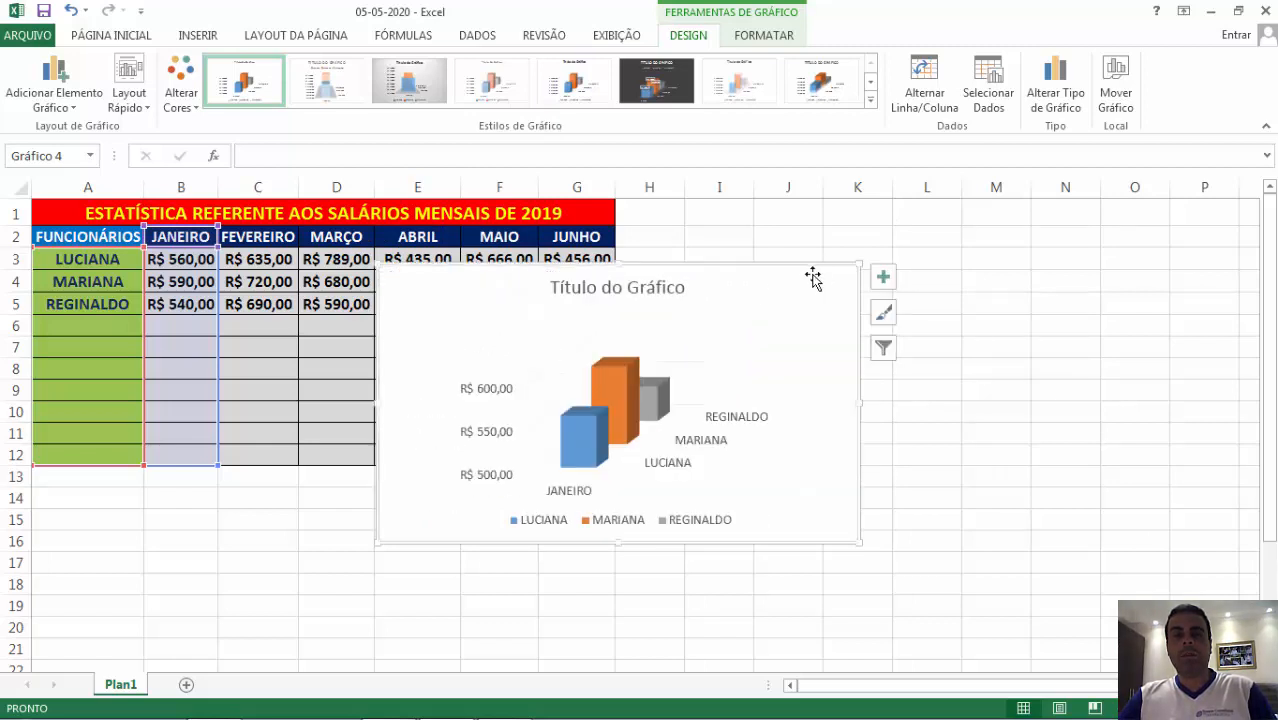
- Move the chart beside the salary table, clear of the JUNHO column, starting at column H near row 1
mouse_move(676, 297)
mouse_down()
mouse_move(882, 223)
mouse_move(920, 225)
mouse_move(913, 244)
mouse_up()
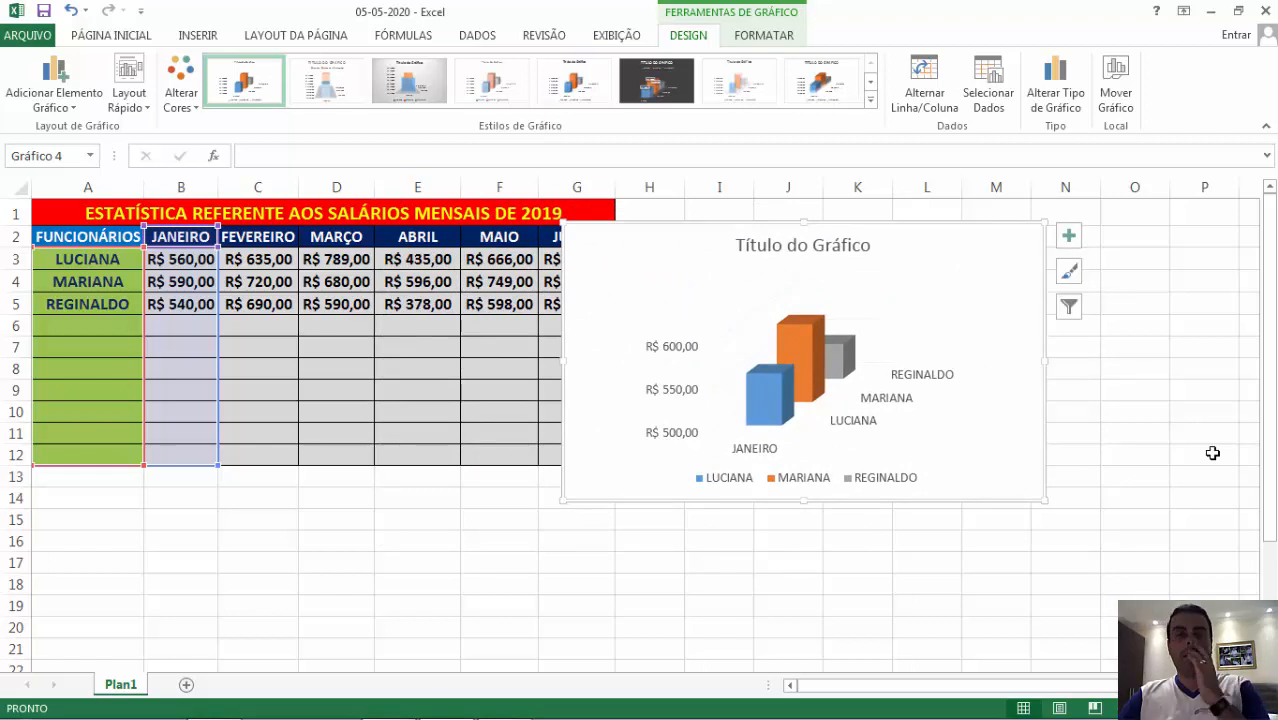
click(1102, 388)
scroll(962, 371, down, 2)
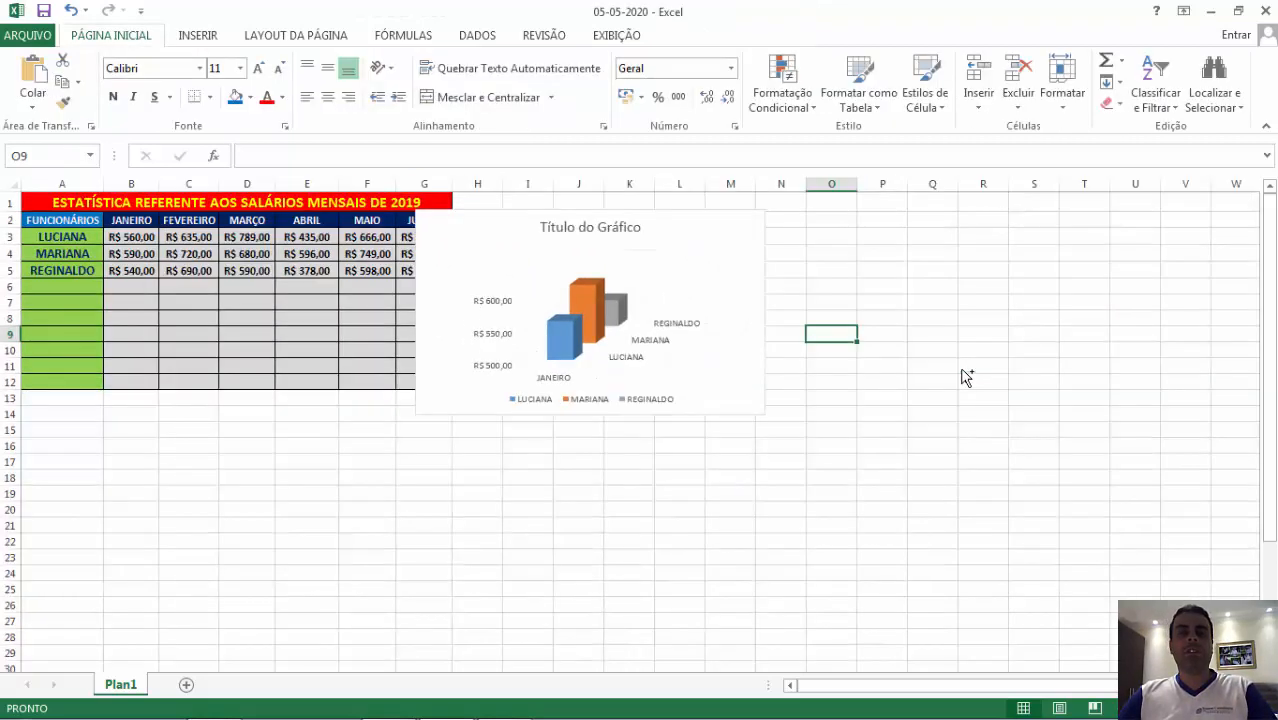
drag(686, 241, 728, 220)
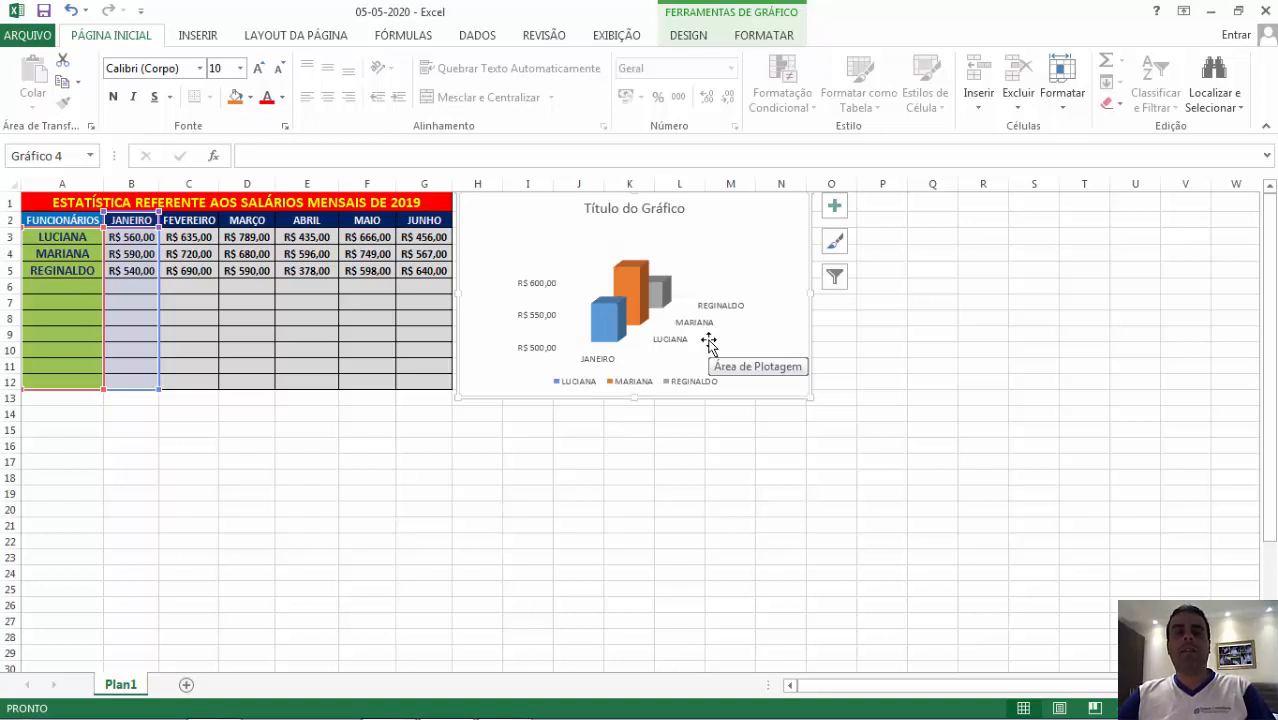
- Examine the chart's elements list, plot area and title at a larger view
key(ctrl)
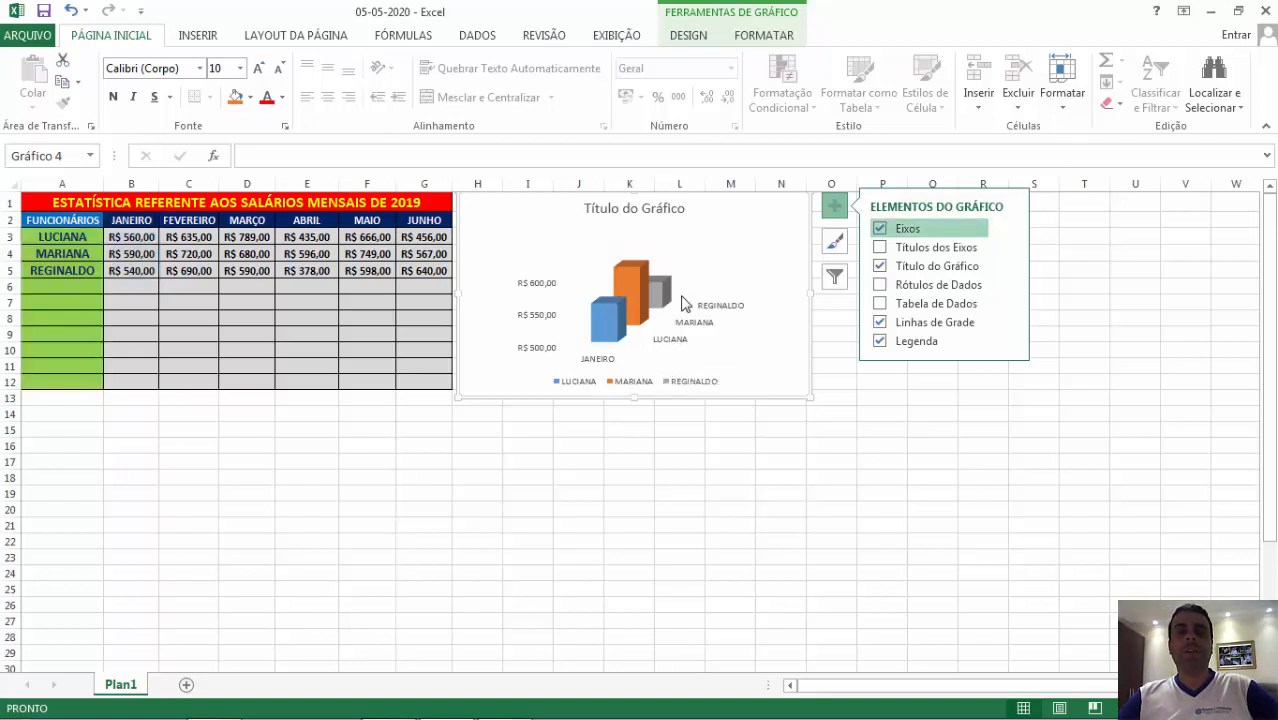
click(767, 290)
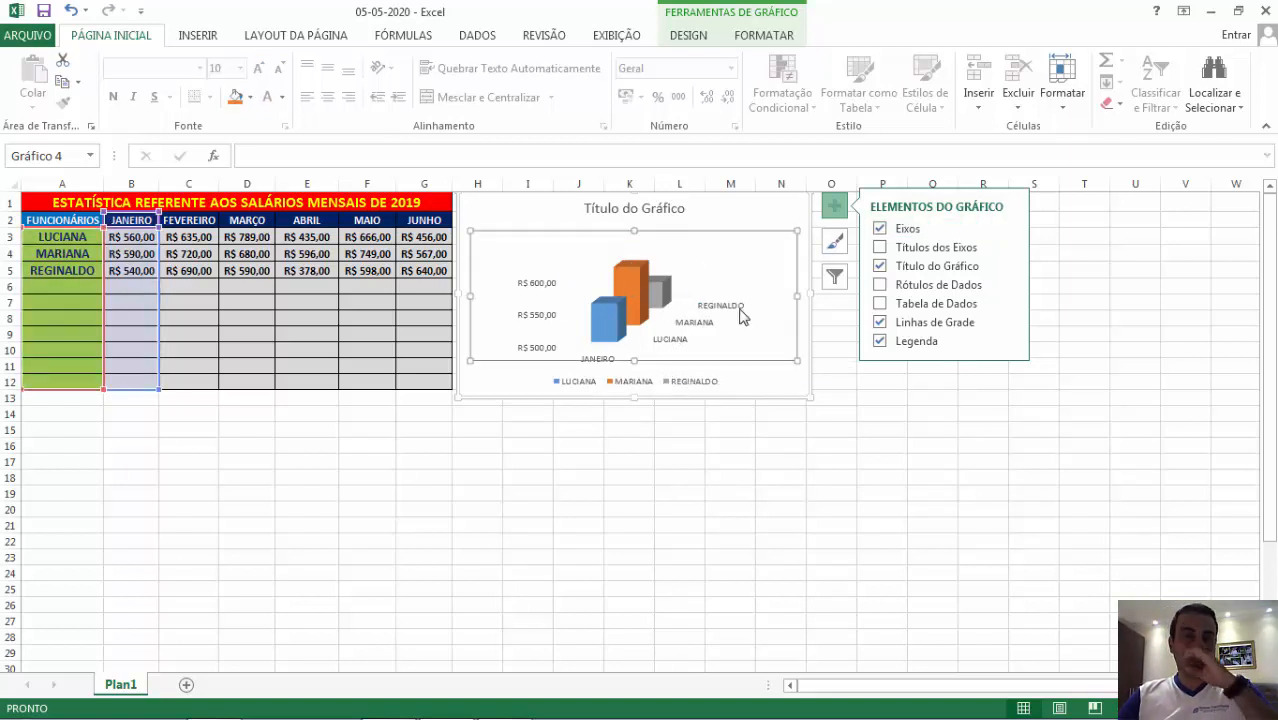
click(758, 378)
scroll(685, 314, up, 4)
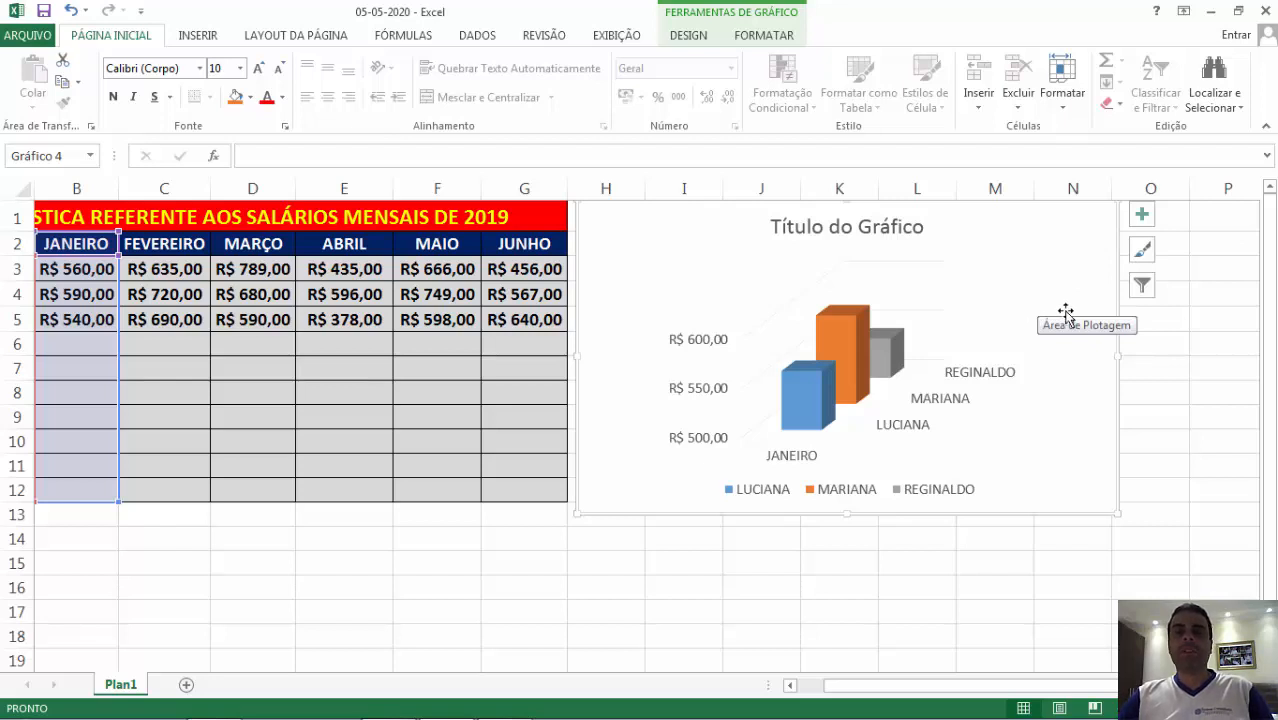
mouse_move(907, 686)
mouse_down()
mouse_move(944, 685)
mouse_move(932, 688)
mouse_up()
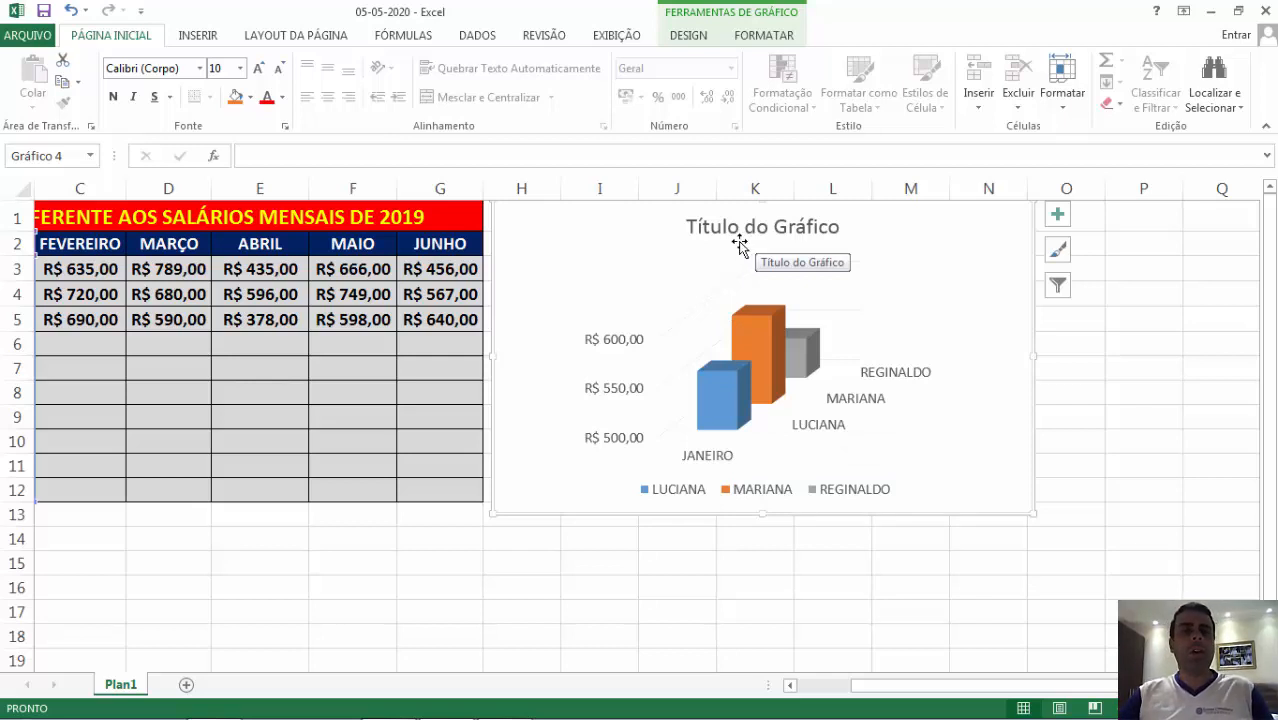
- Replace the chart's placeholder title with "Gráfico dos Funcionários JANEIRO/2019"
drag(904, 690, 852, 693)
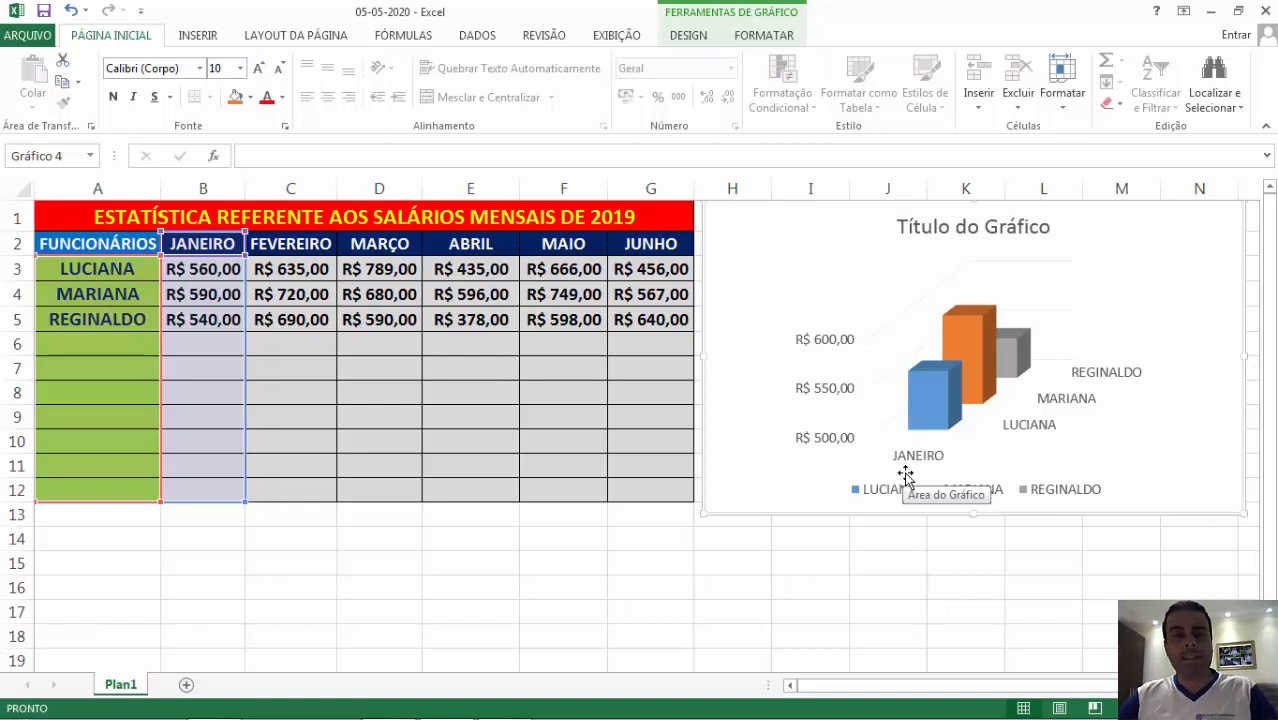
click(1000, 229)
double_click(1011, 227)
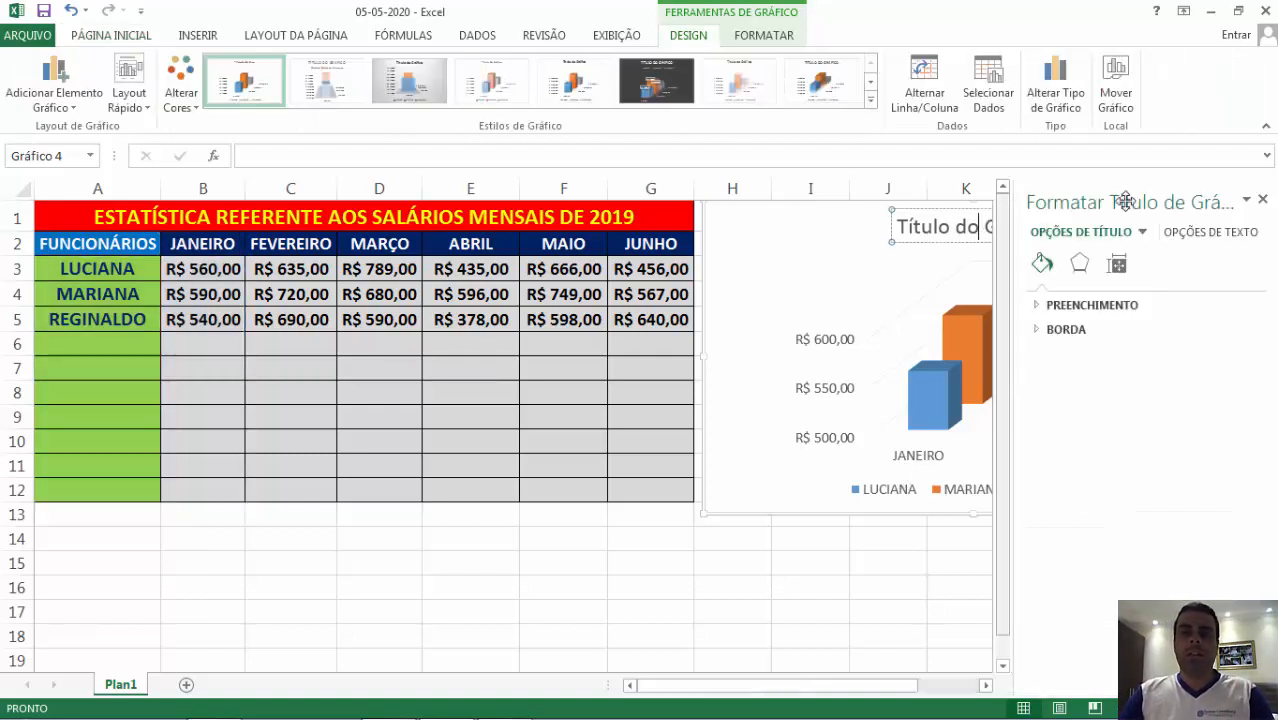
click(1262, 199)
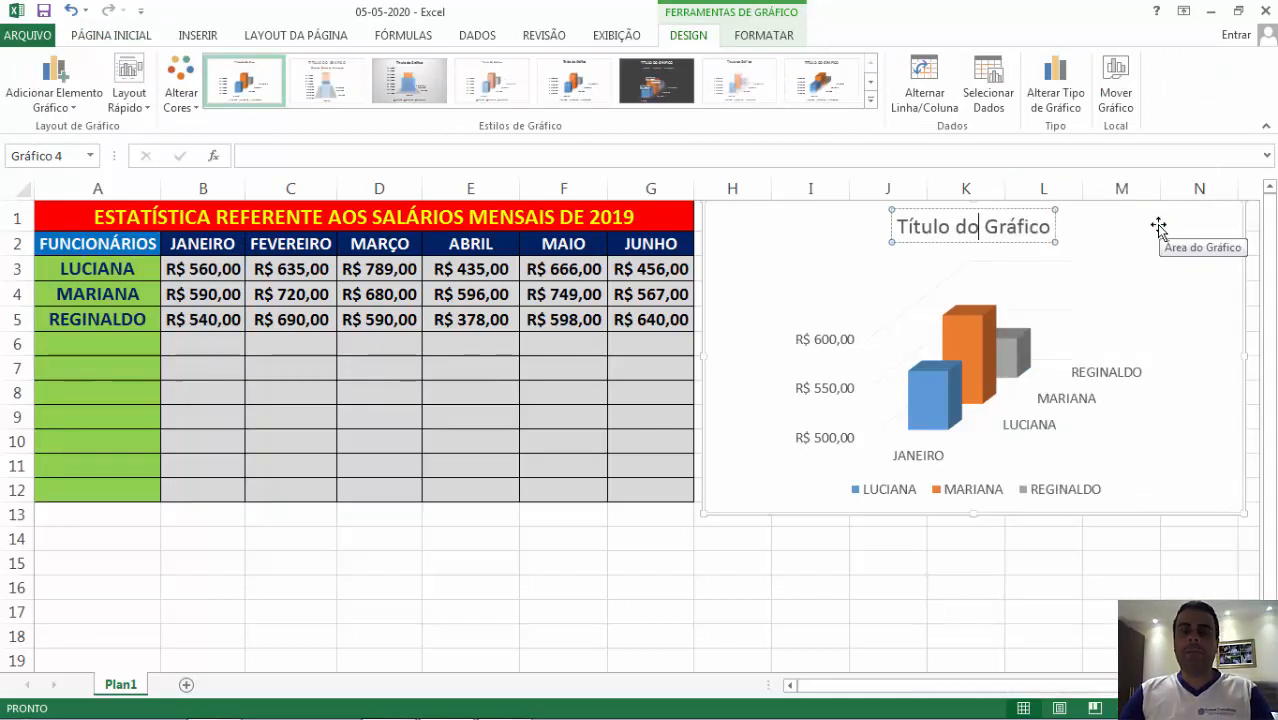
drag(1047, 228, 895, 228)
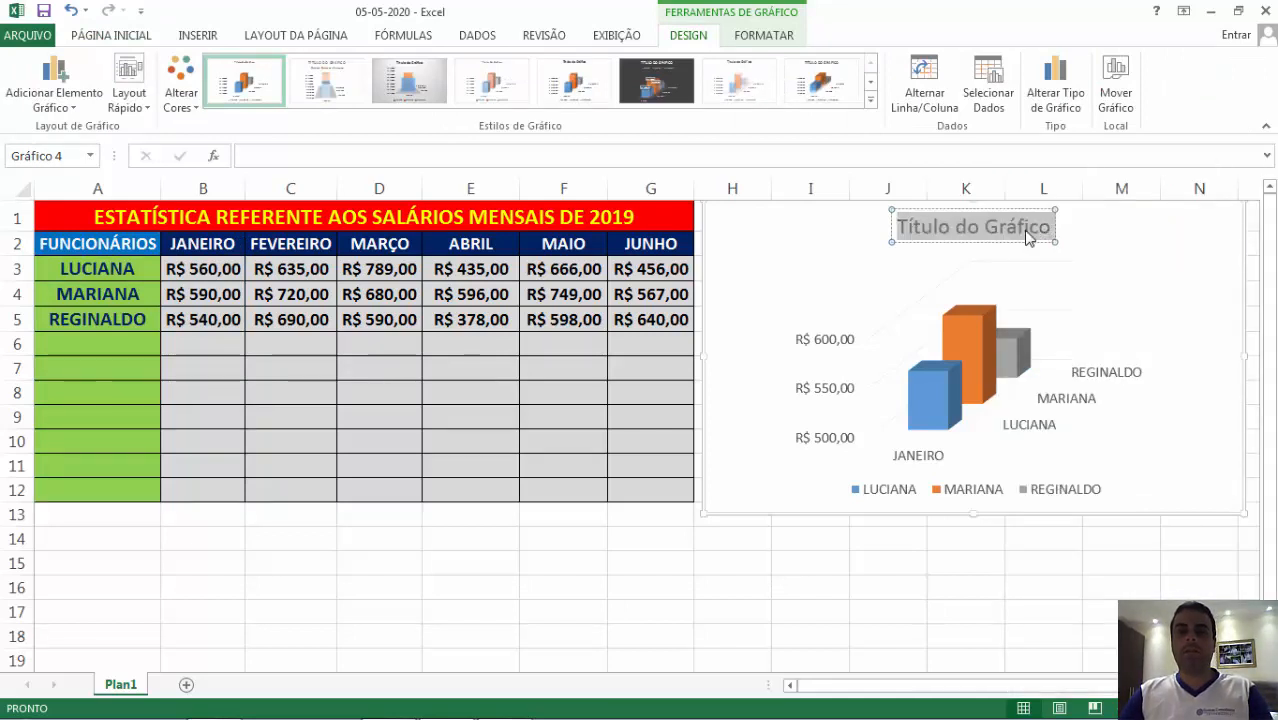
text(Gr)
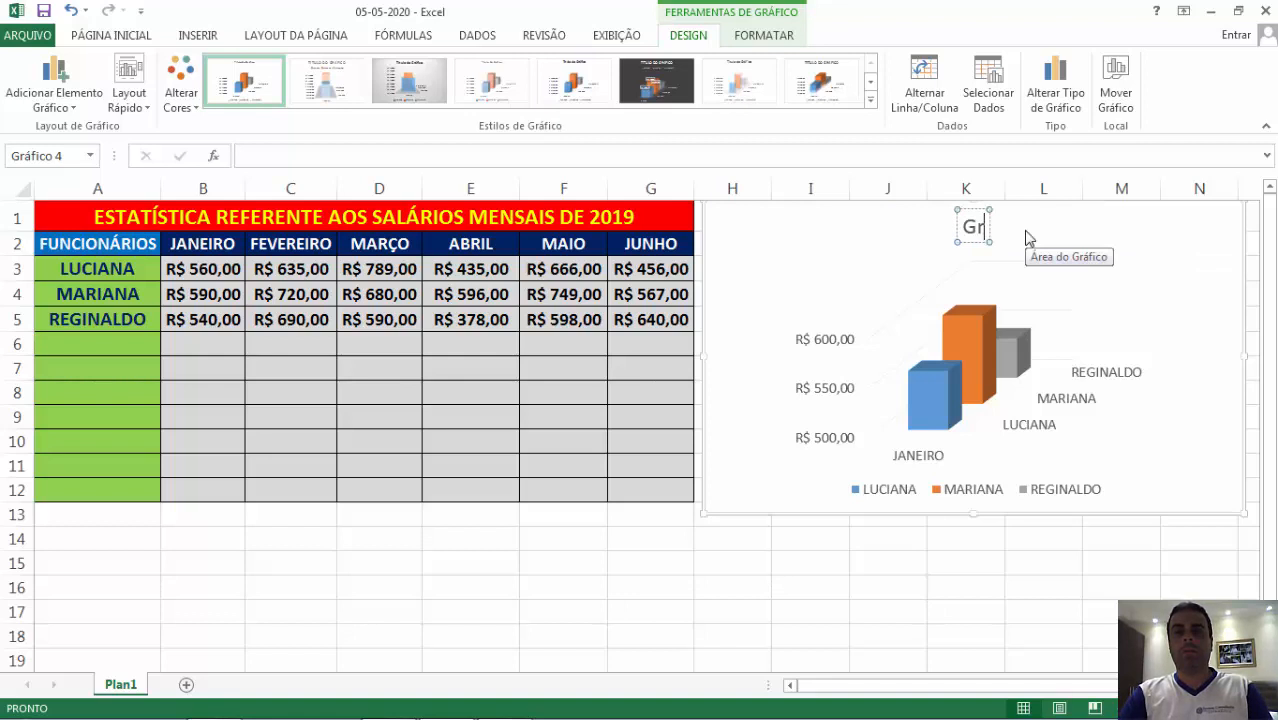
text(áfico)
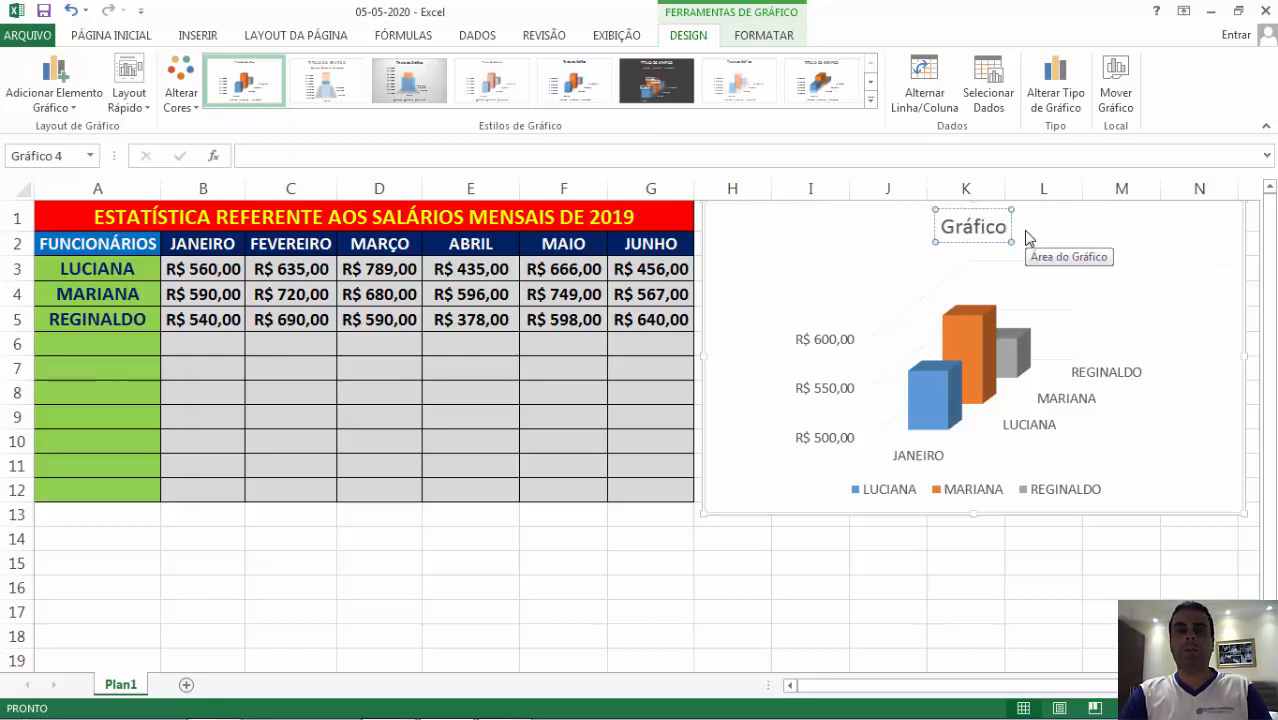
text( dos Fu)
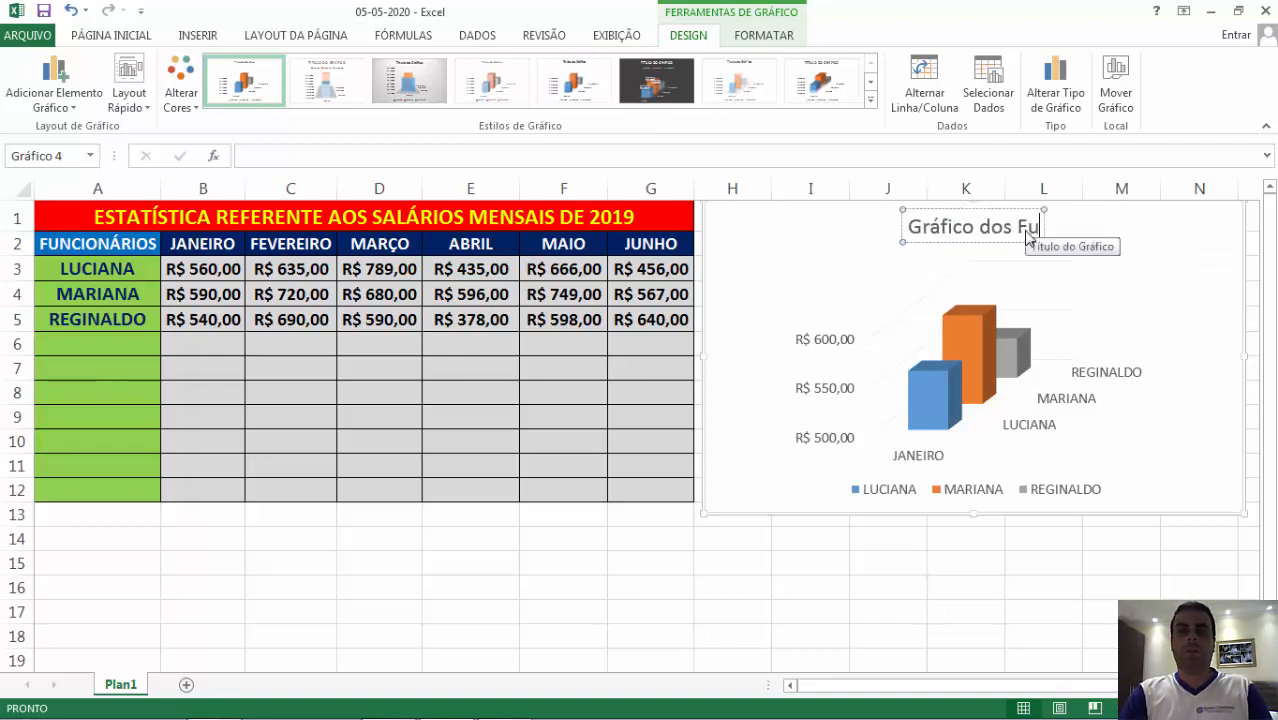
text(ncionários)
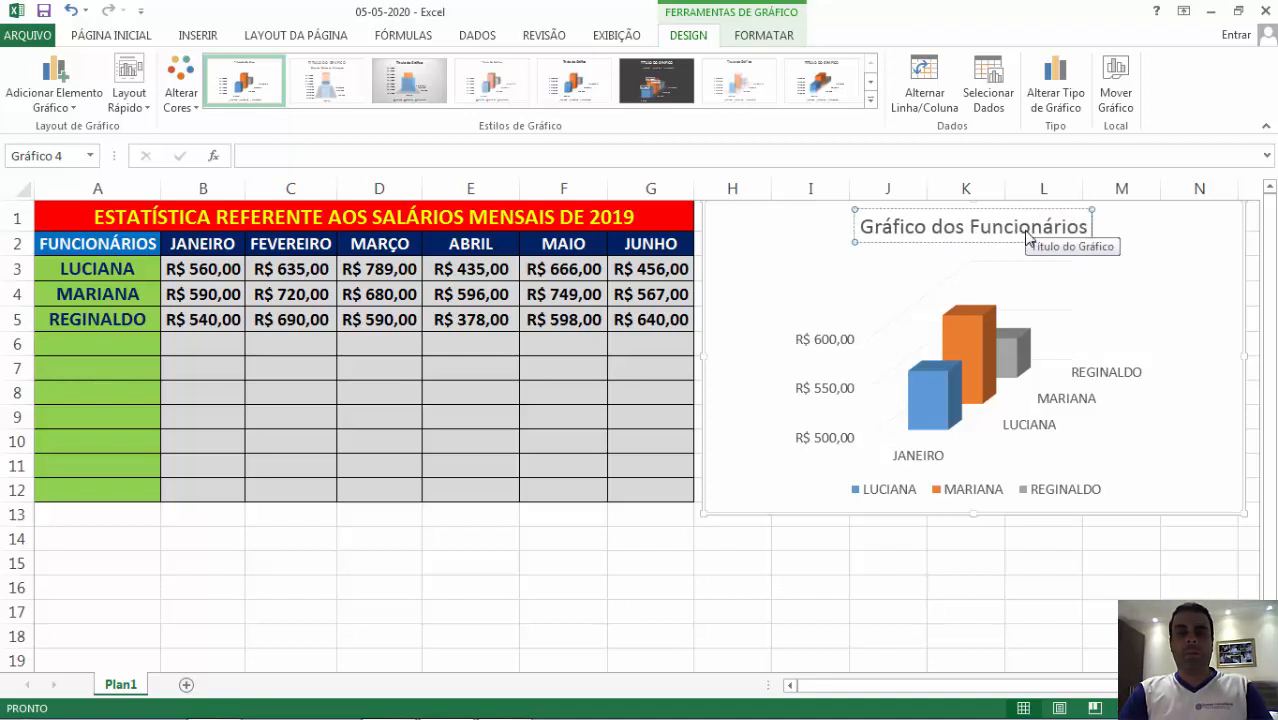
text( JANEIRO)
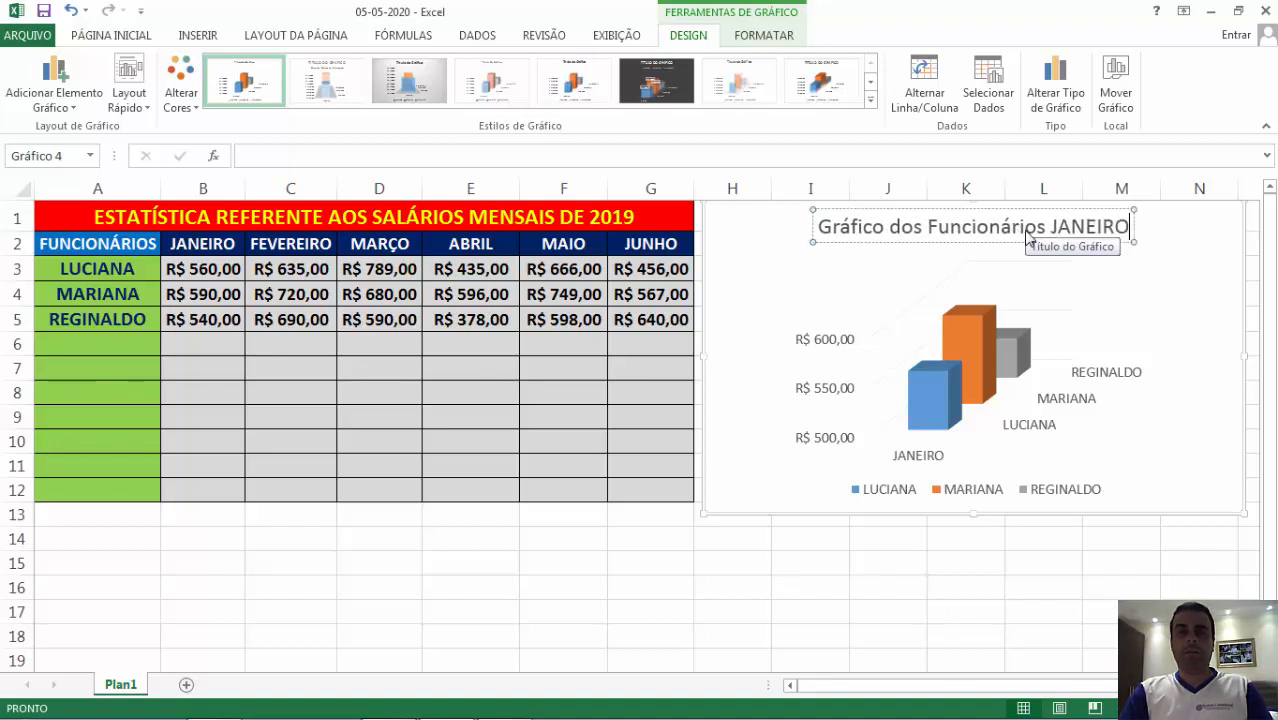
text(/2019)
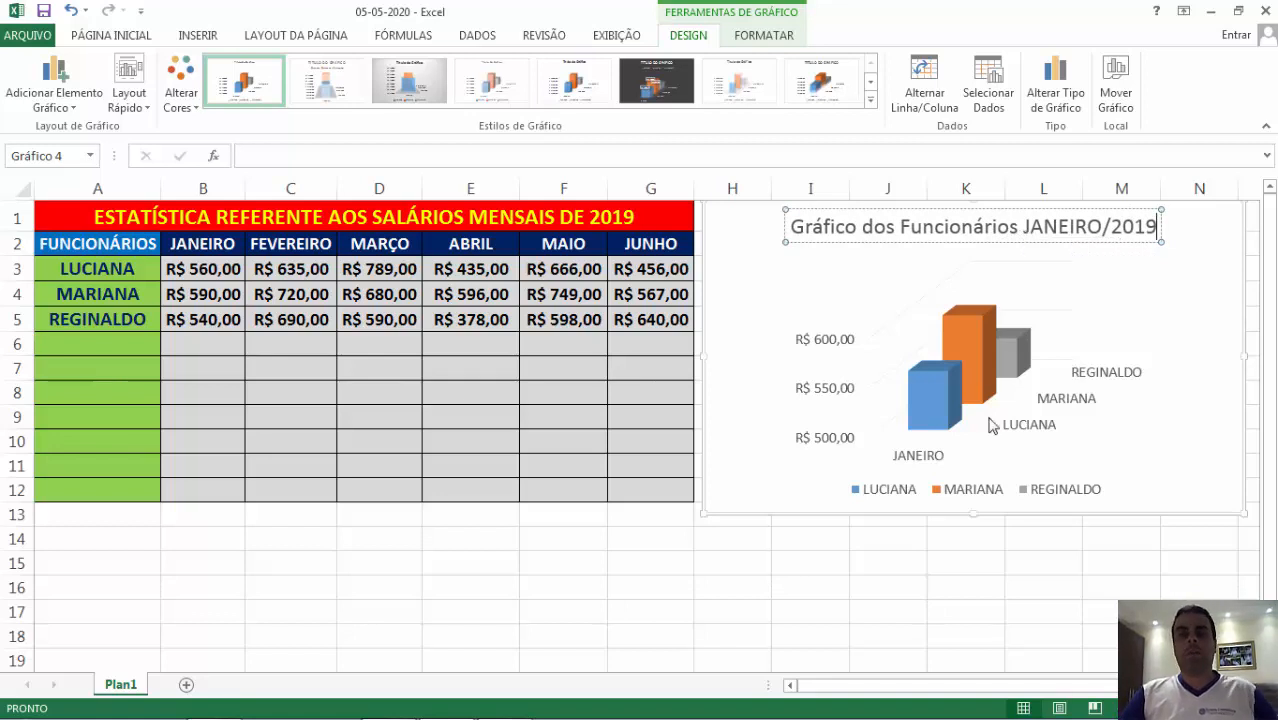
click(955, 577)
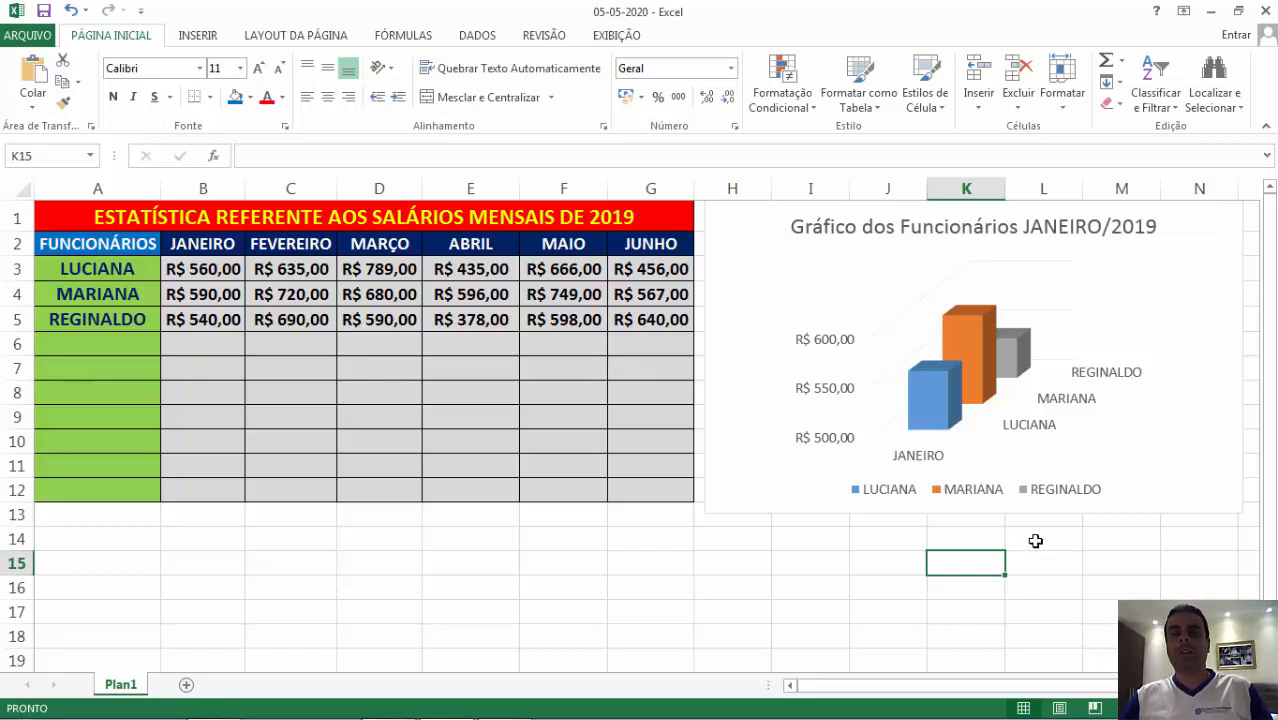
- Examine the chart's colour palettes, the employee axis formatting options and the value axis labels
click(1024, 495)
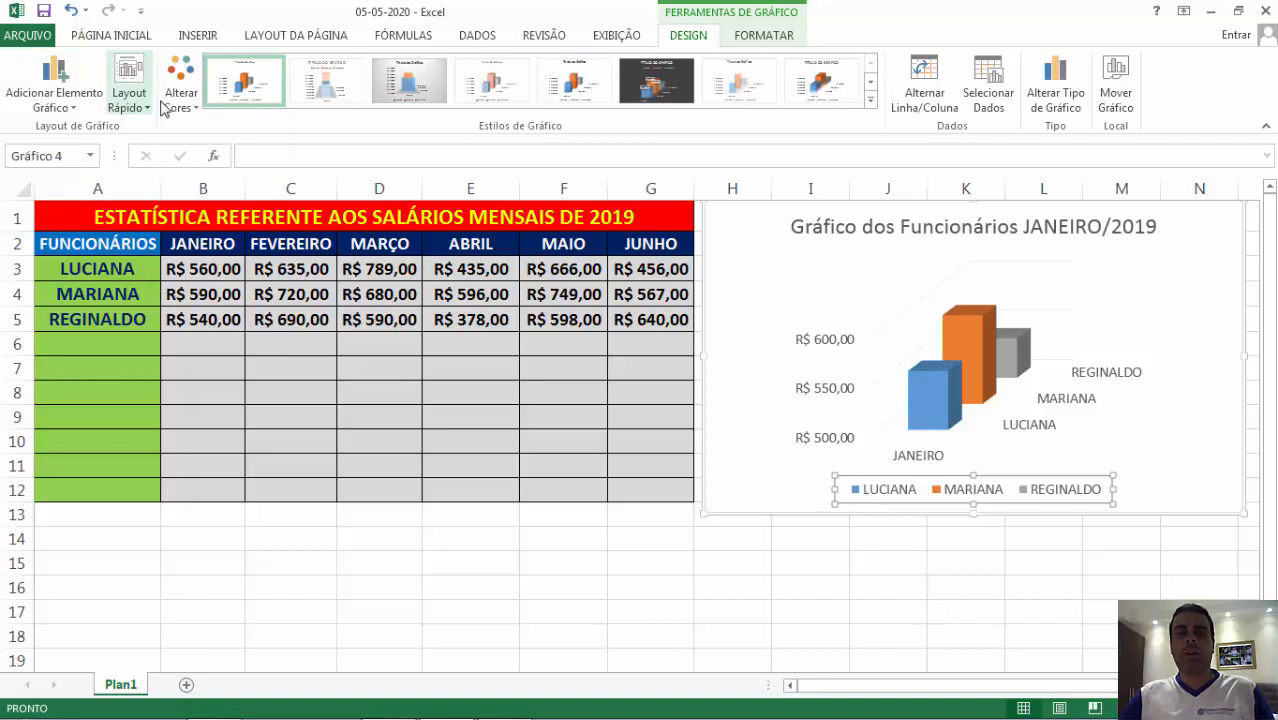
click(193, 90)
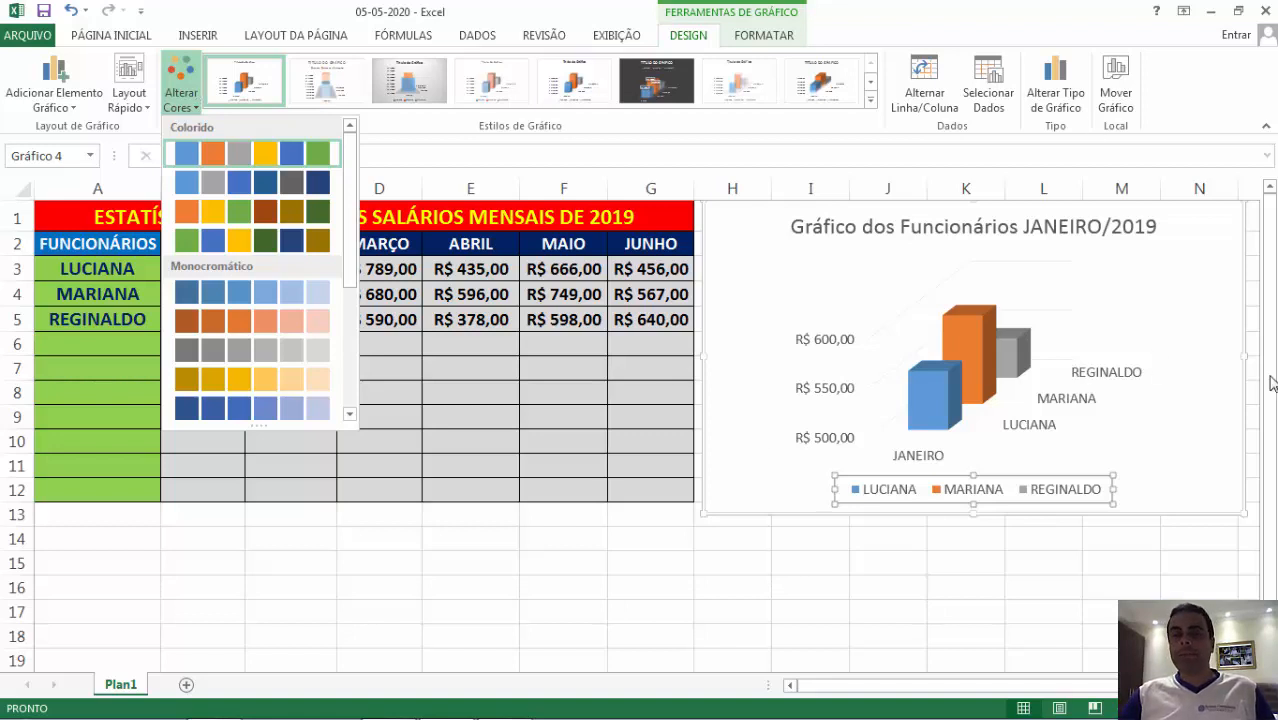
click(1028, 427)
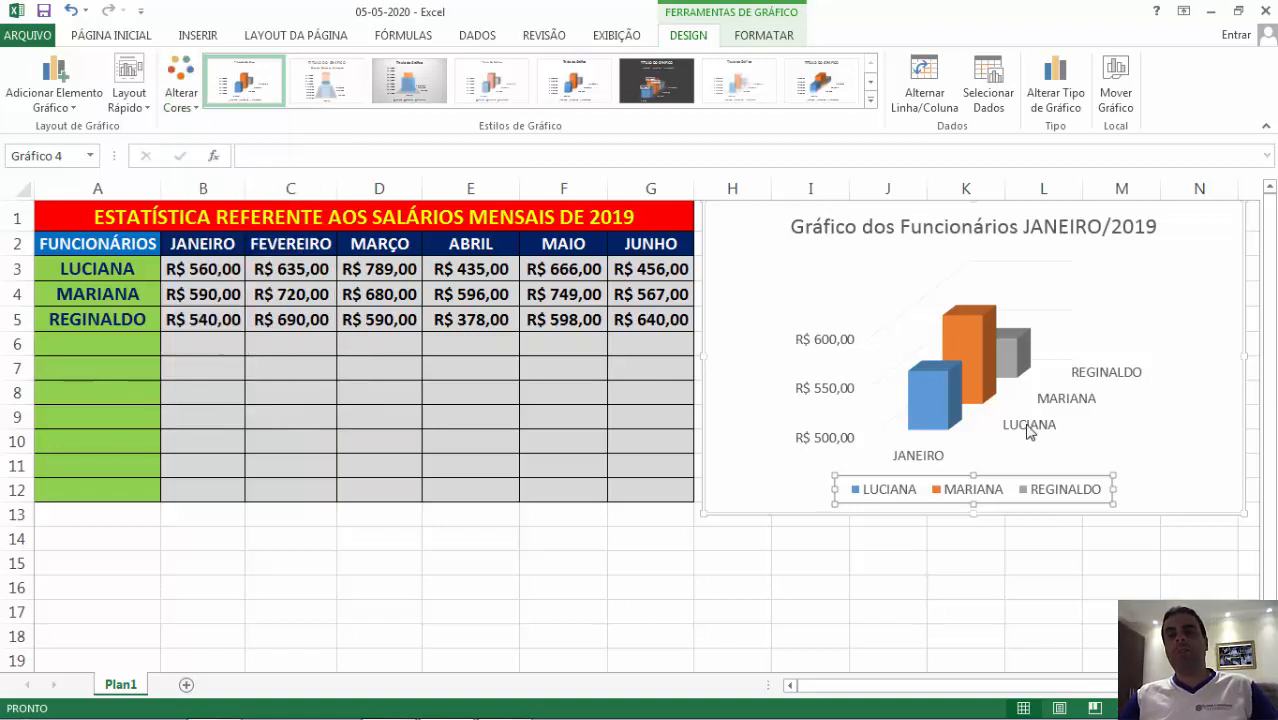
double_click(1028, 427)
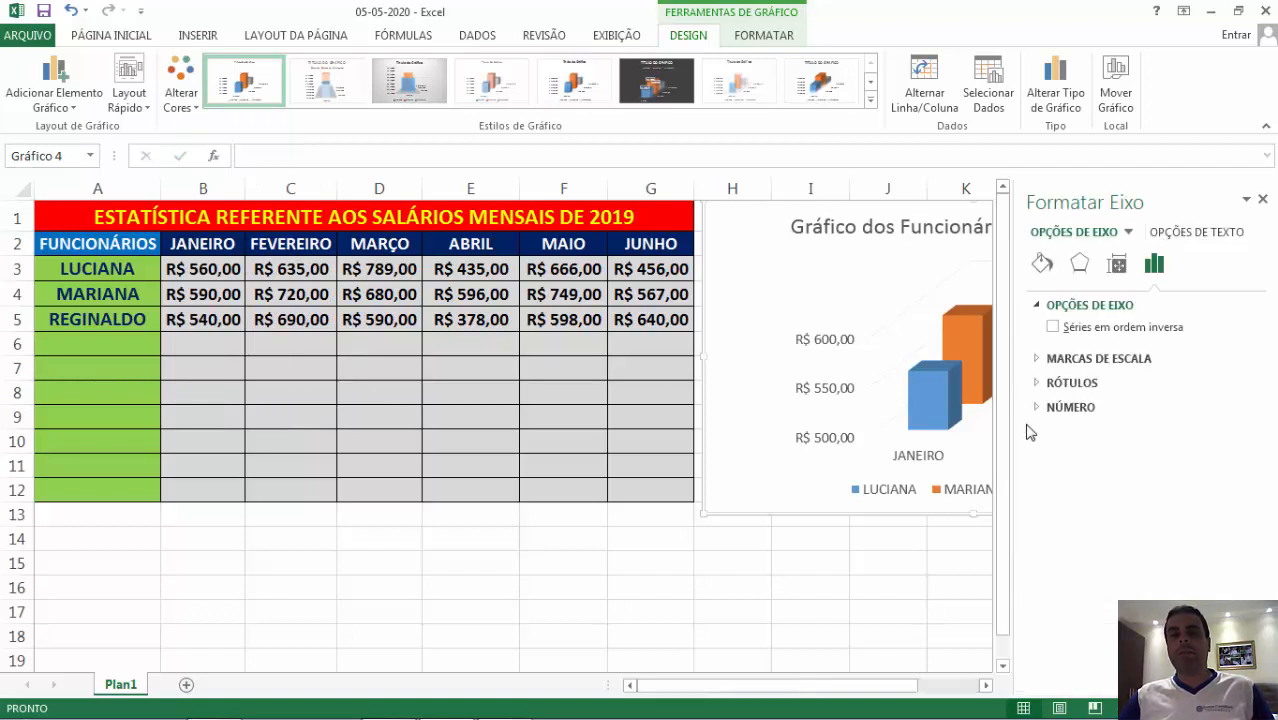
click(1259, 199)
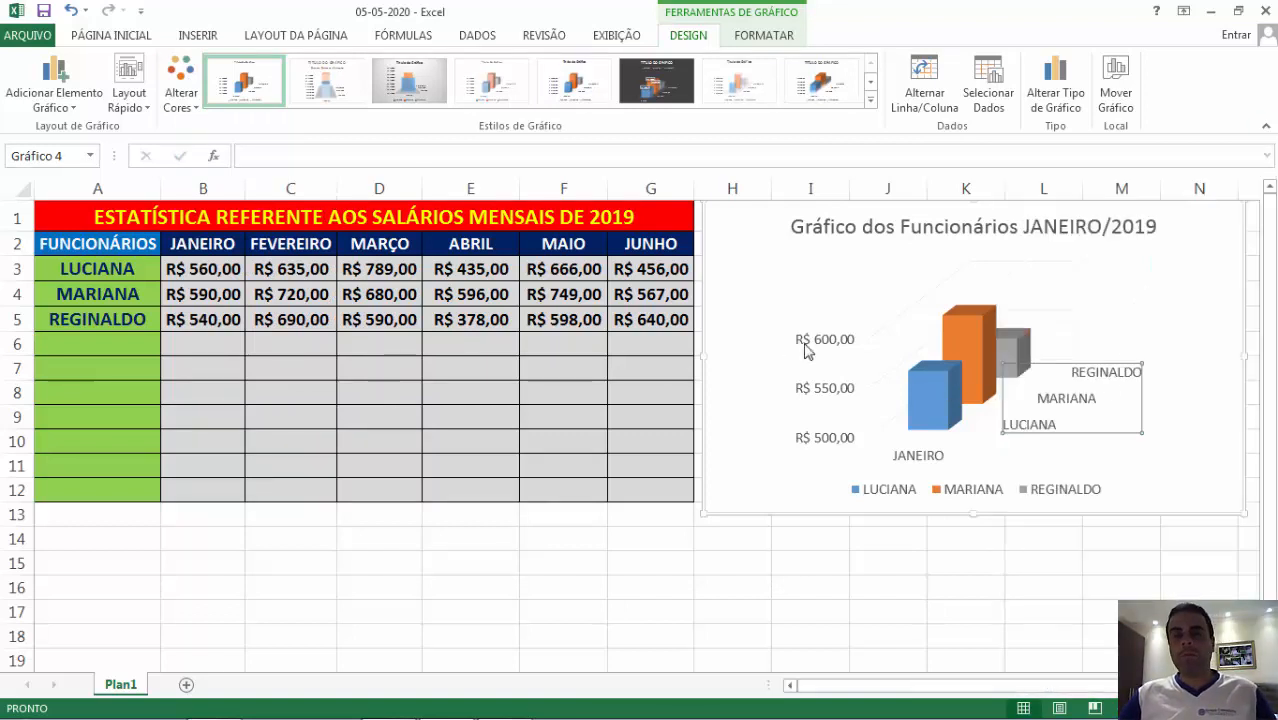
click(838, 348)
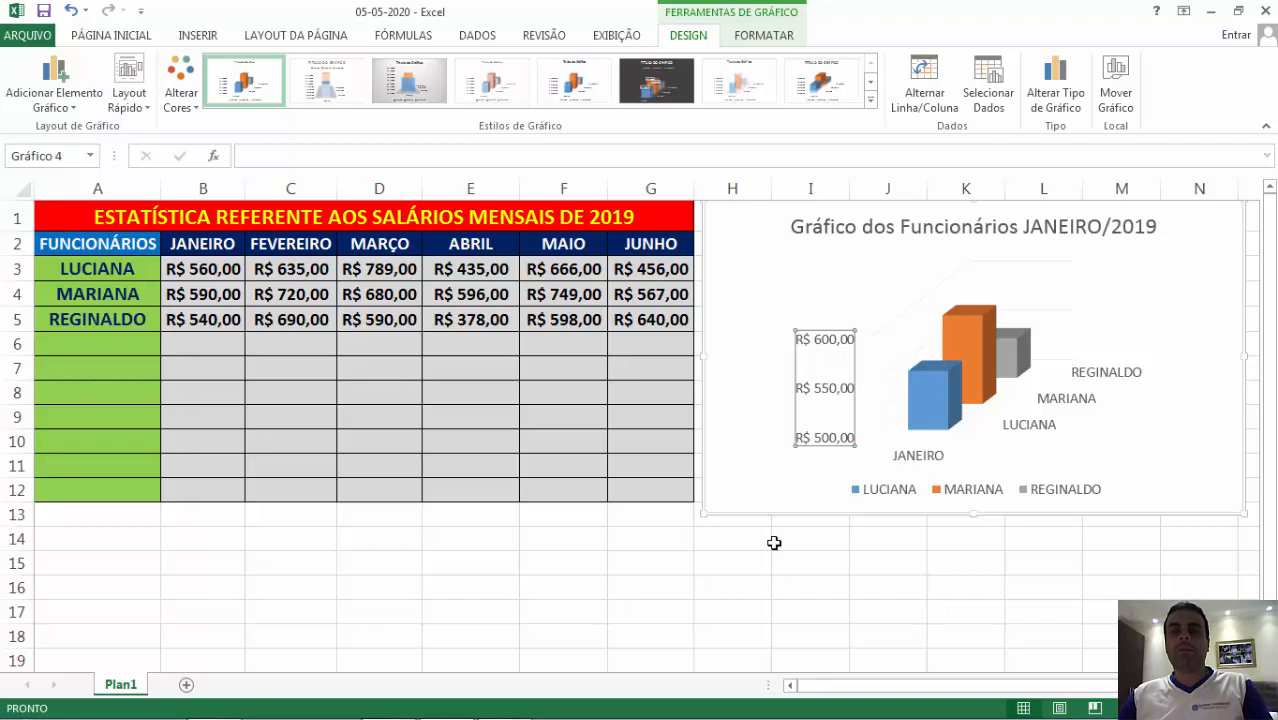
click(1160, 316)
click(1173, 247)
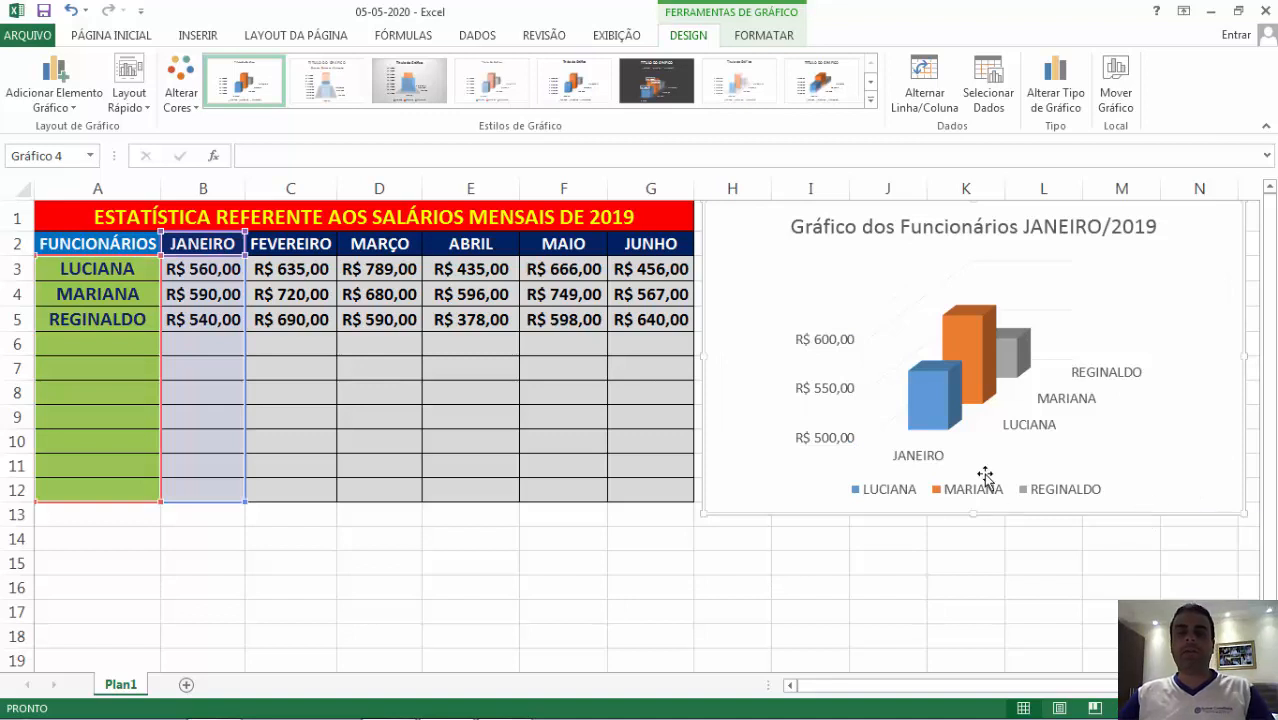
- Browse the chart's available styles and colour options, previewing the dark and grey gradient designs
scroll(985, 476, down, 1)
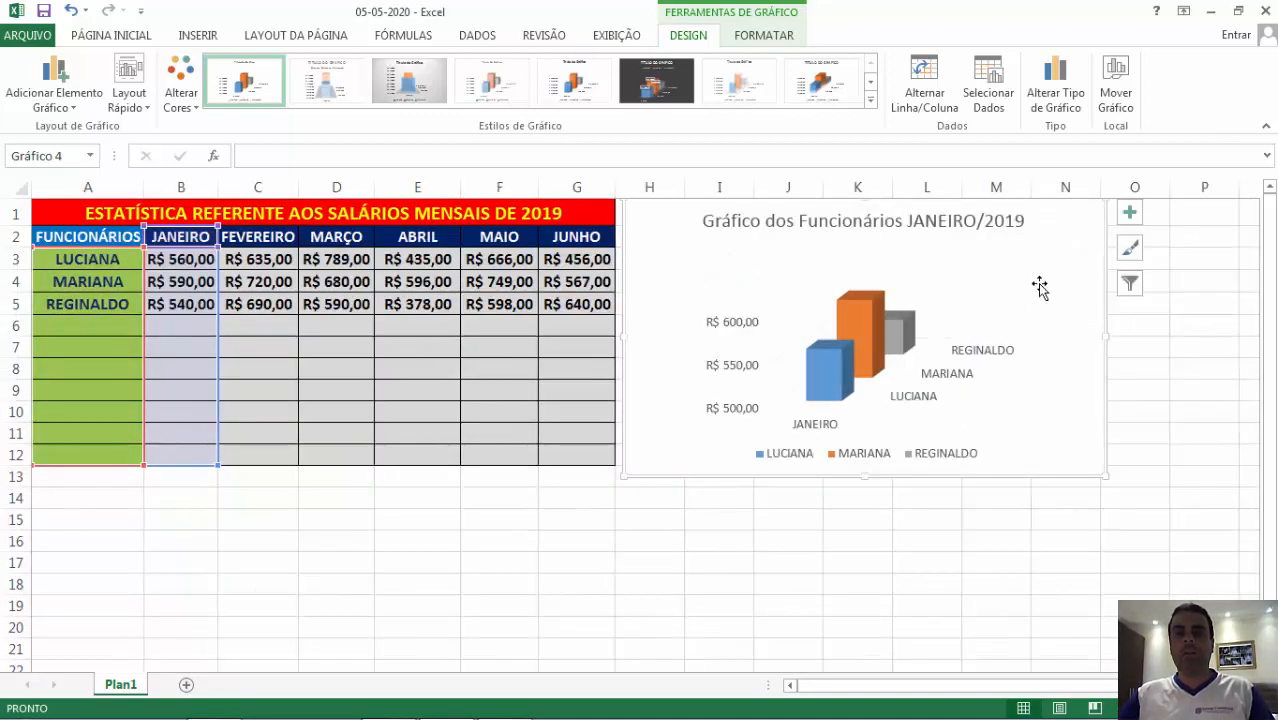
click(1128, 248)
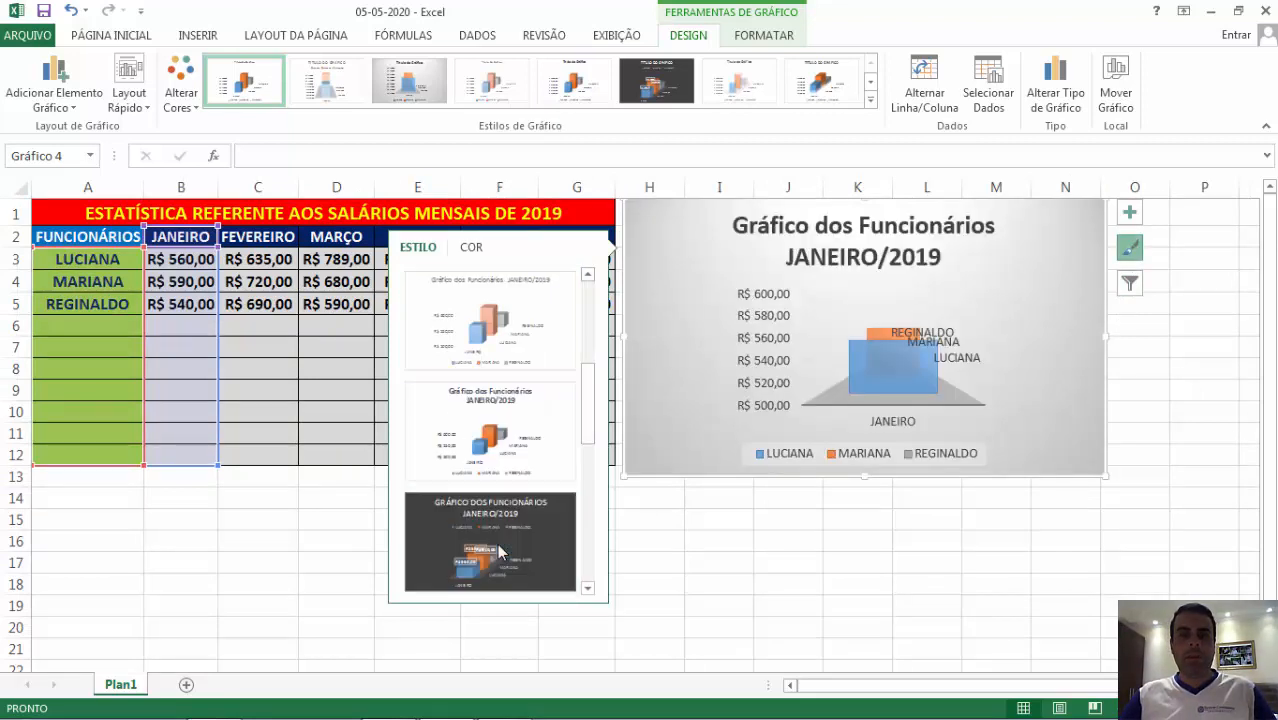
scroll(500, 553, down, 1)
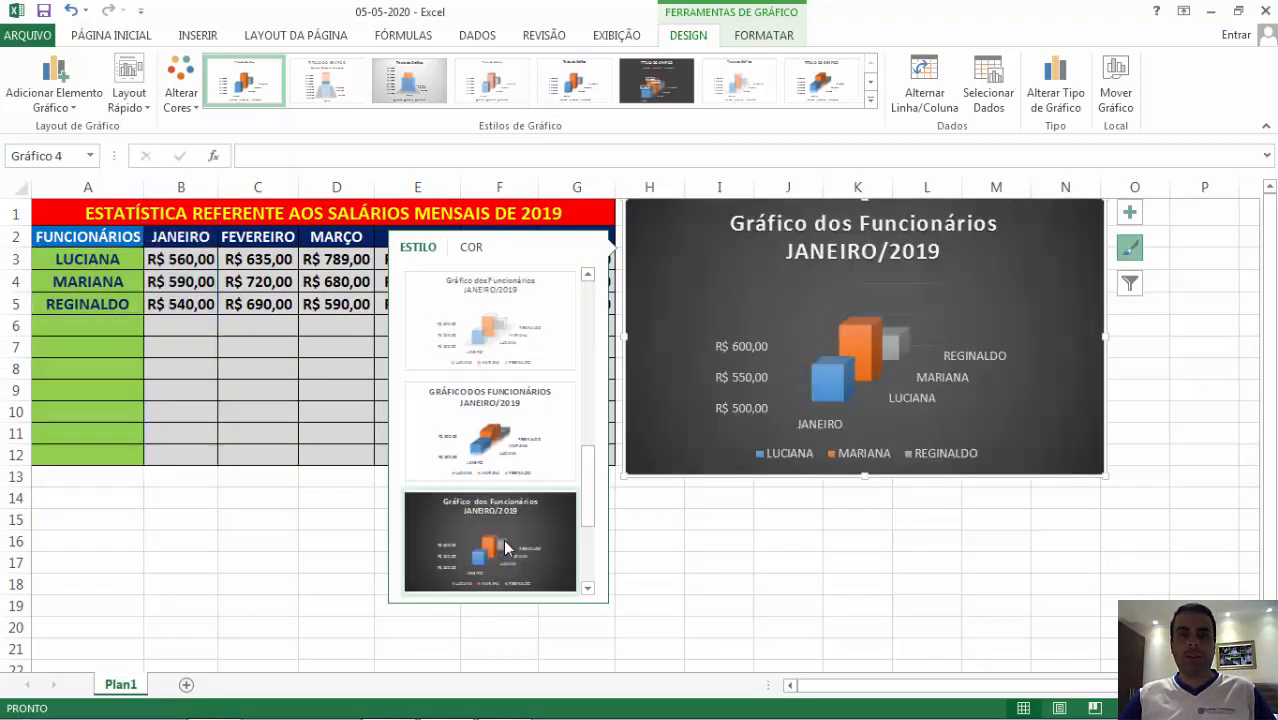
scroll(511, 470, up, 3)
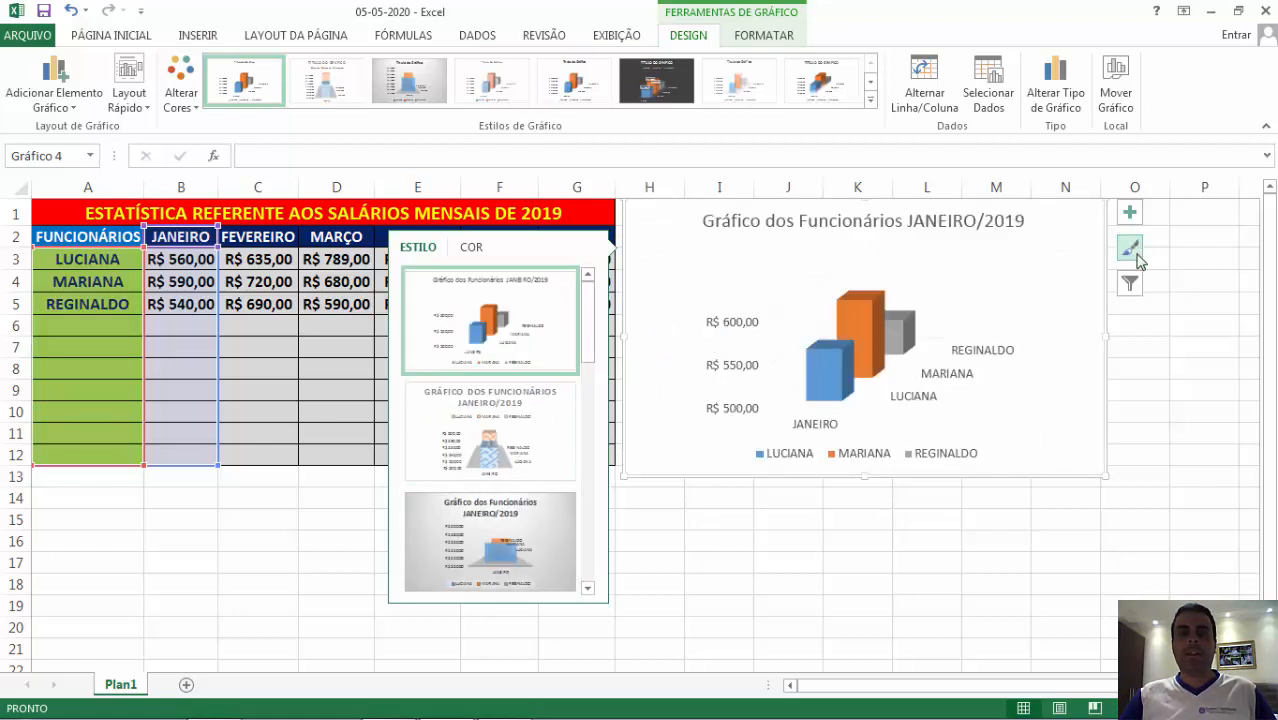
click(474, 248)
click(413, 250)
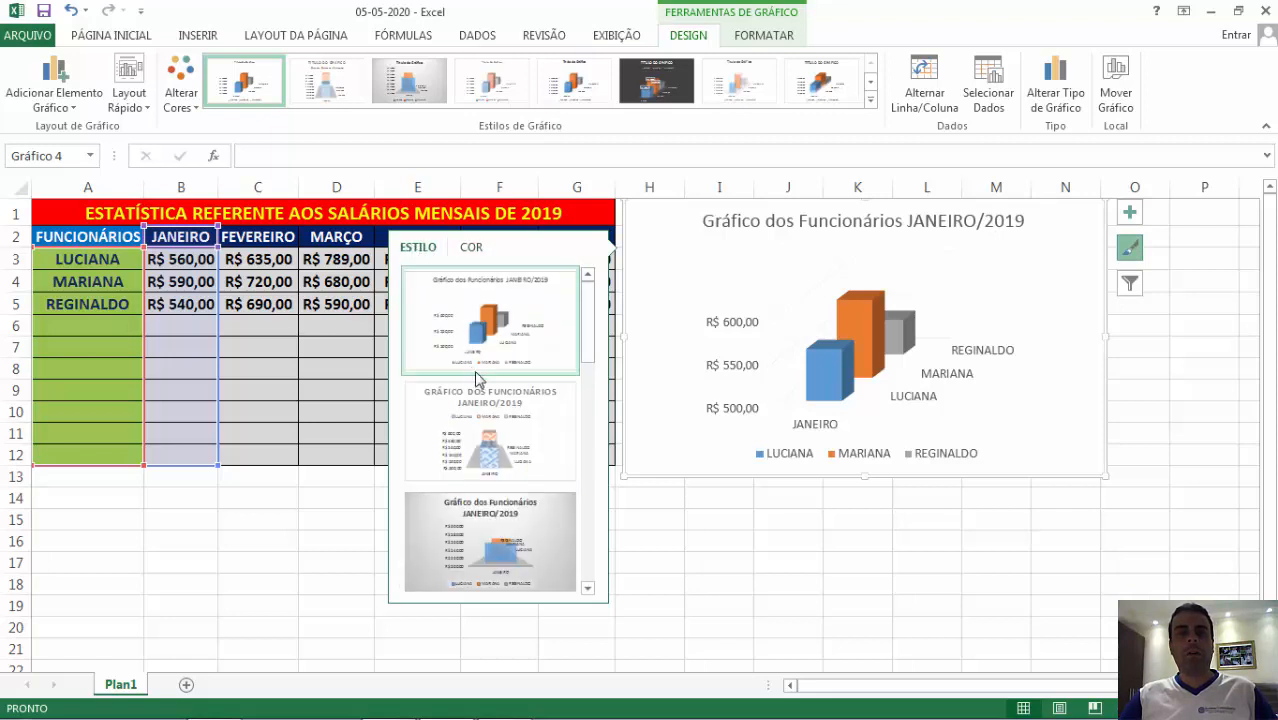
- Try the hatched, grey gradient and white shadowed column styles on the chart
click(493, 425)
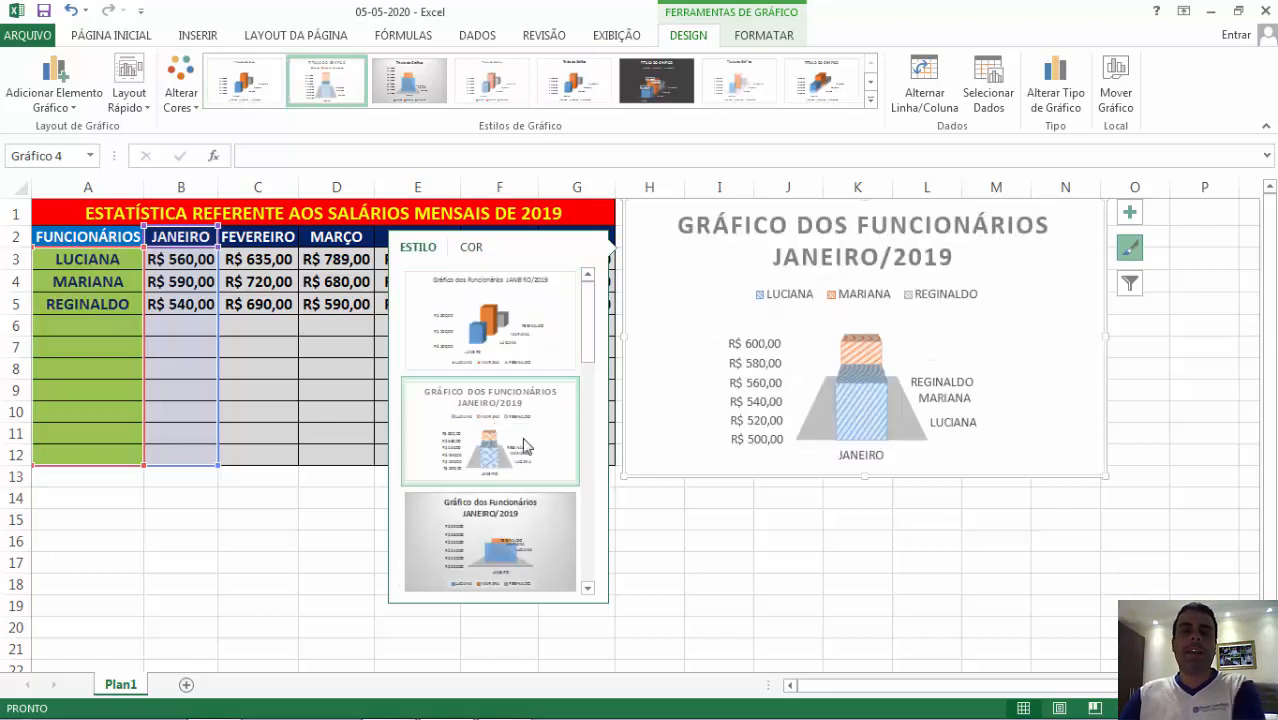
click(497, 543)
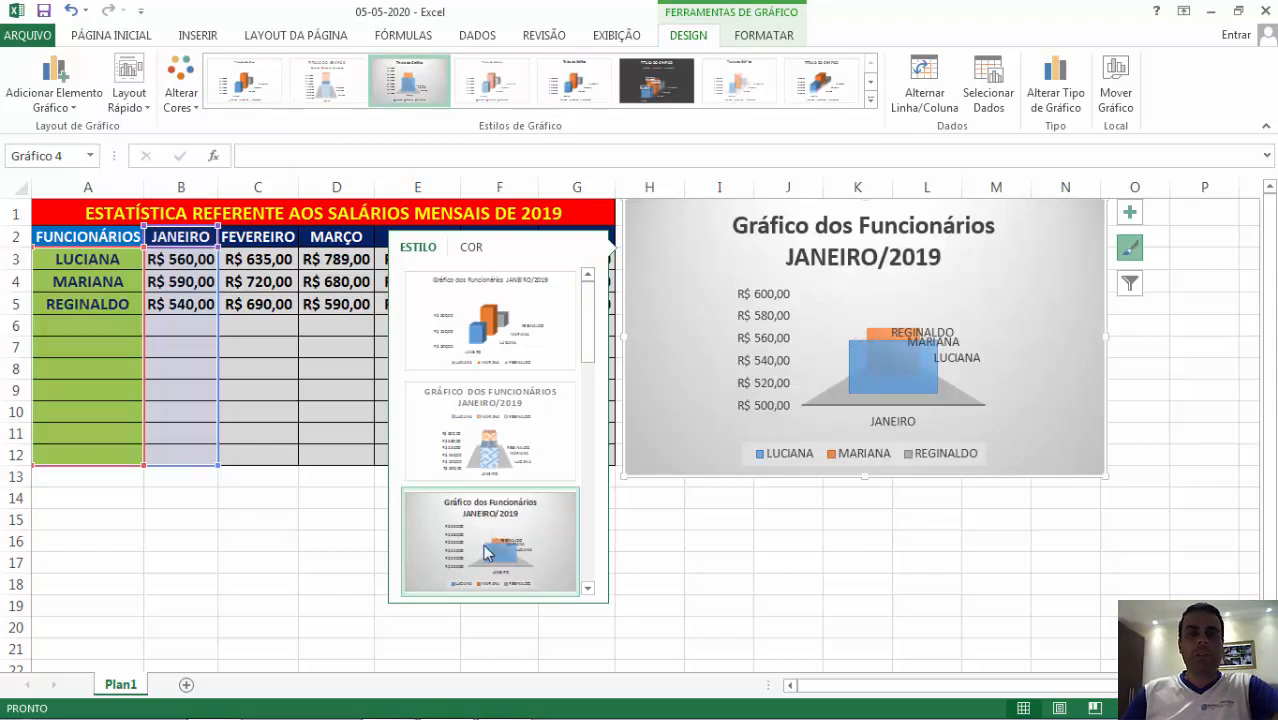
scroll(490, 540, down, 3)
click(492, 450)
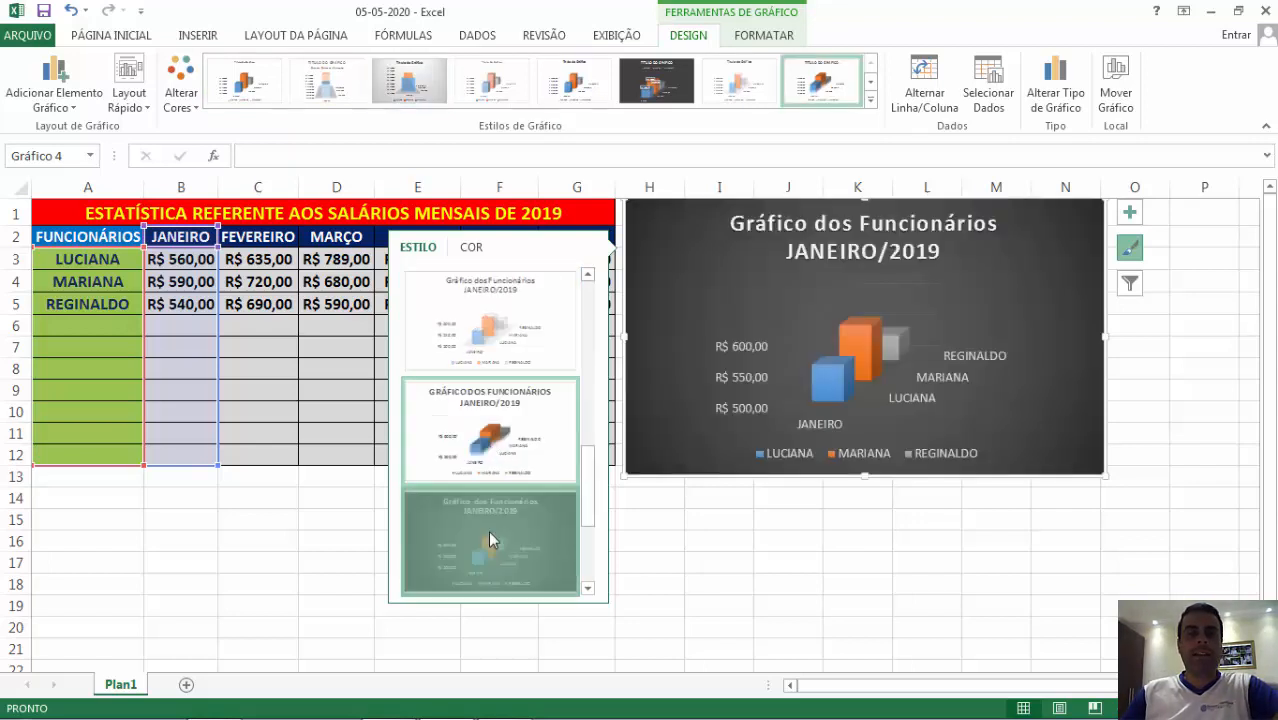
- Apply the dark gradient chart style with the bold white title and the legend below the columns
click(489, 535)
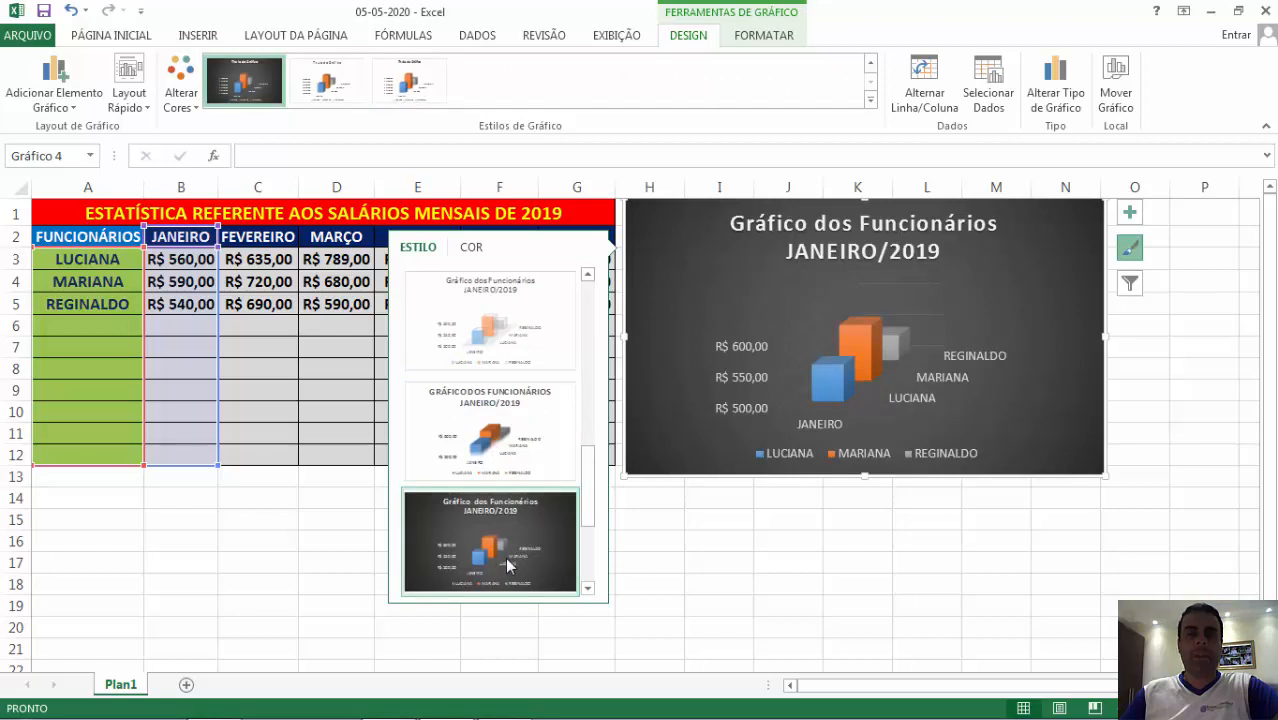
scroll(505, 535, down, 2)
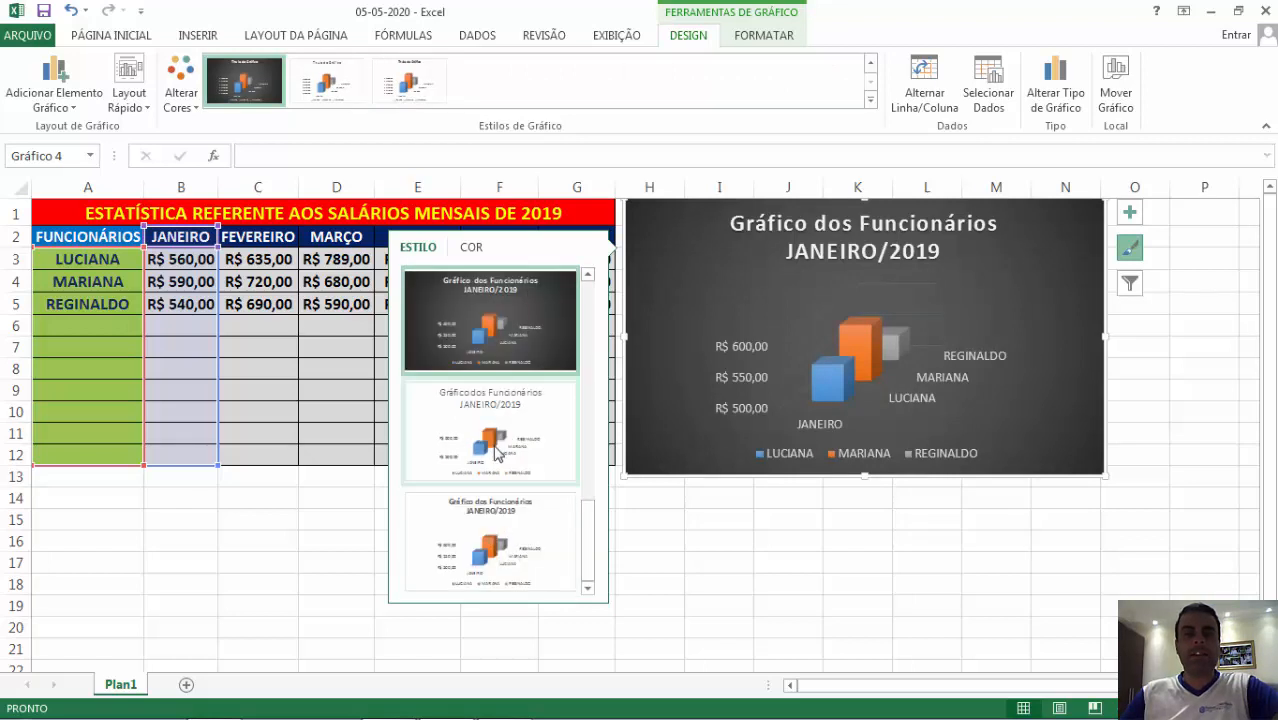
click(497, 452)
click(492, 362)
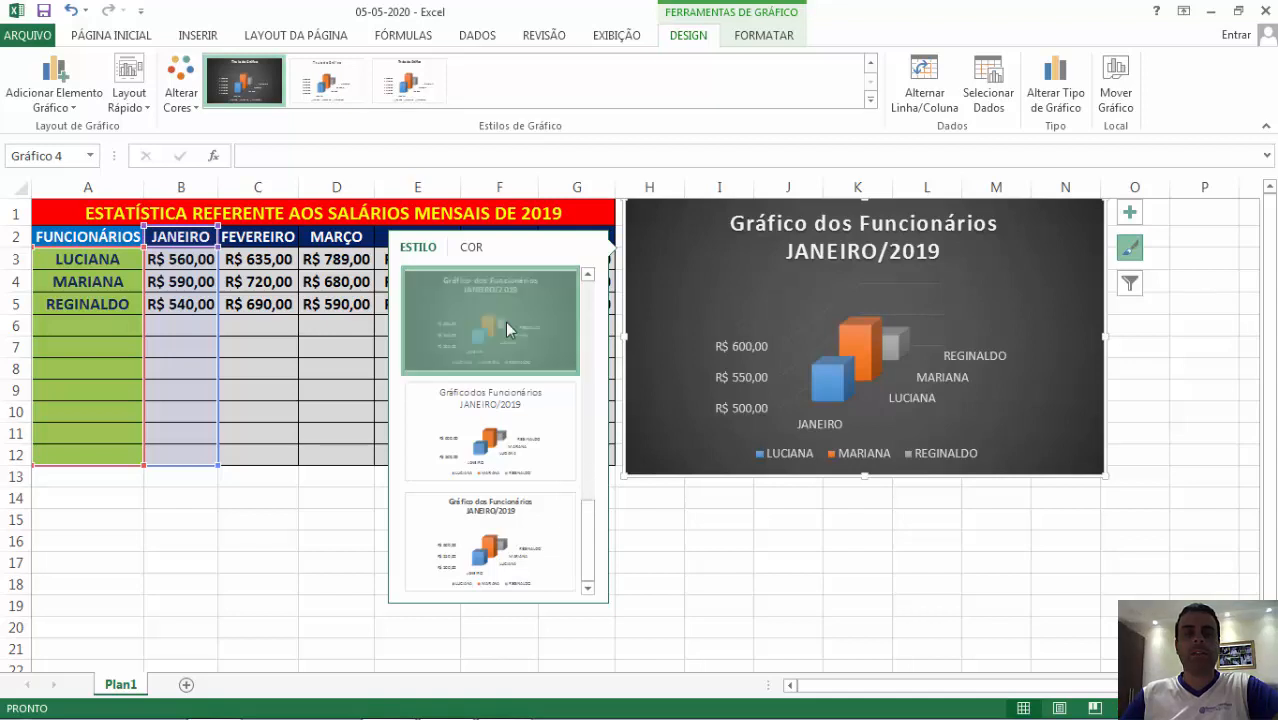
click(790, 605)
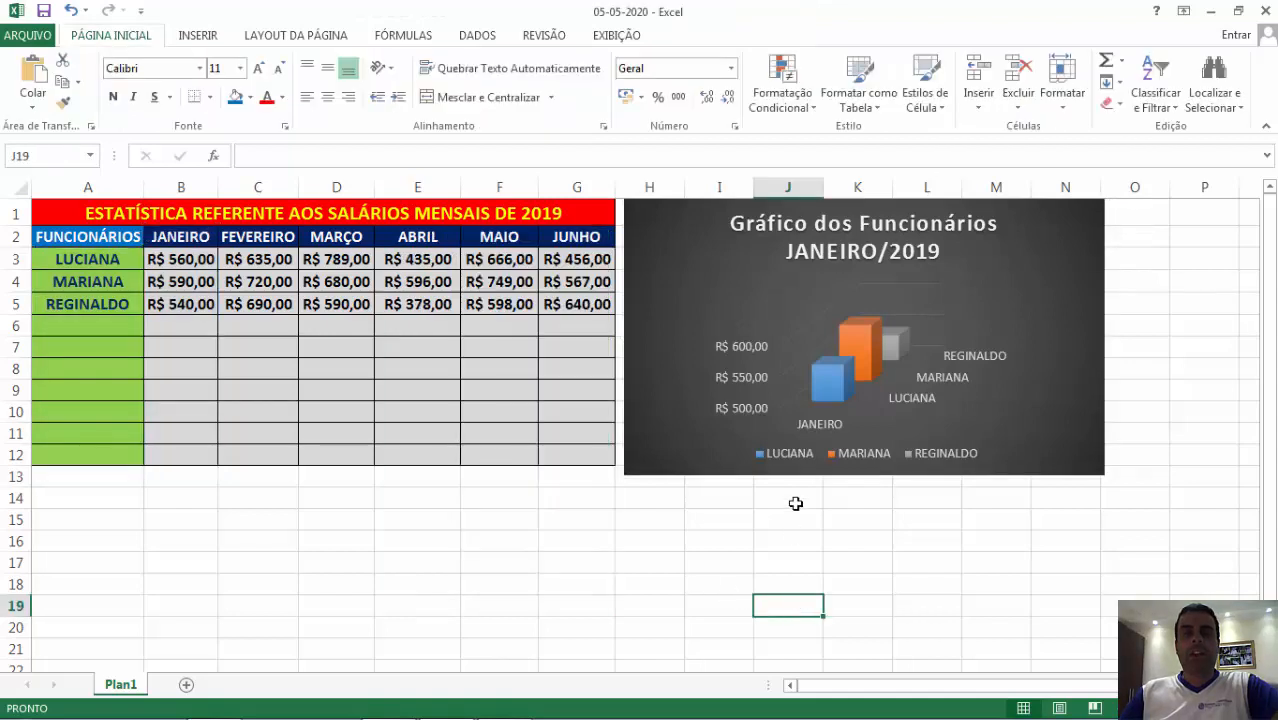
- Set the font size of the full chart title text to 12
click(930, 382)
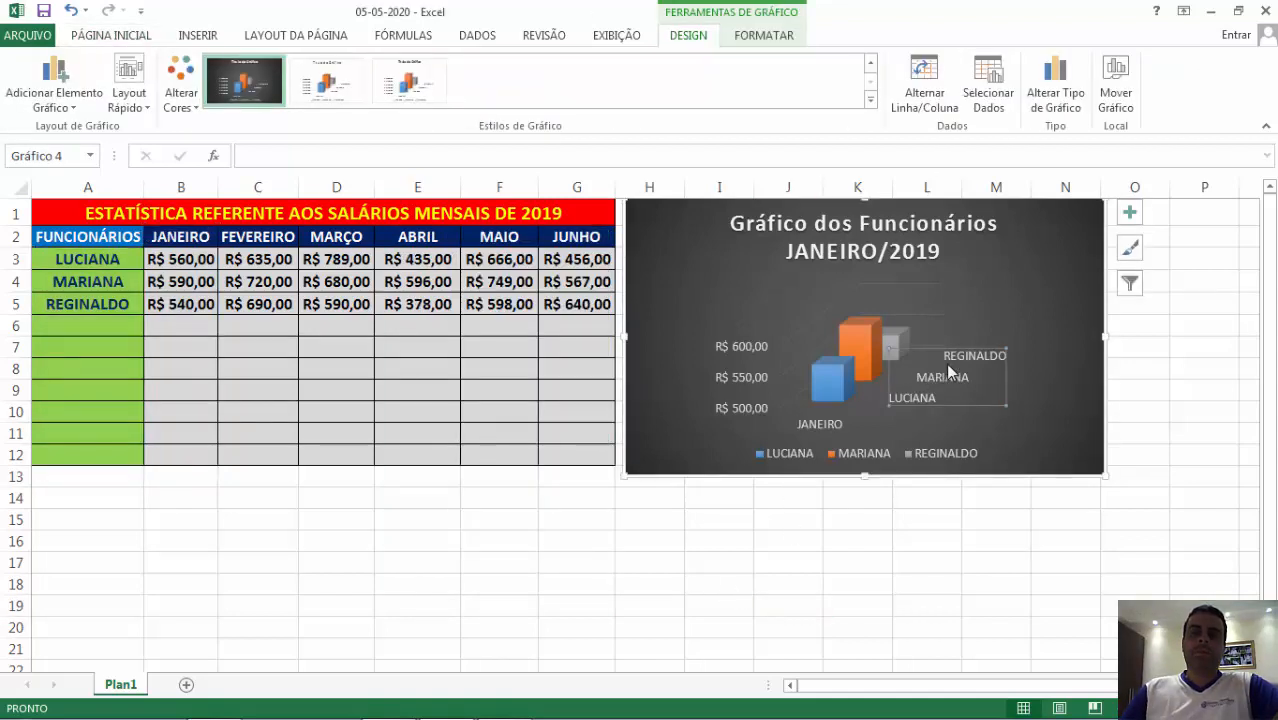
click(940, 226)
click(917, 256)
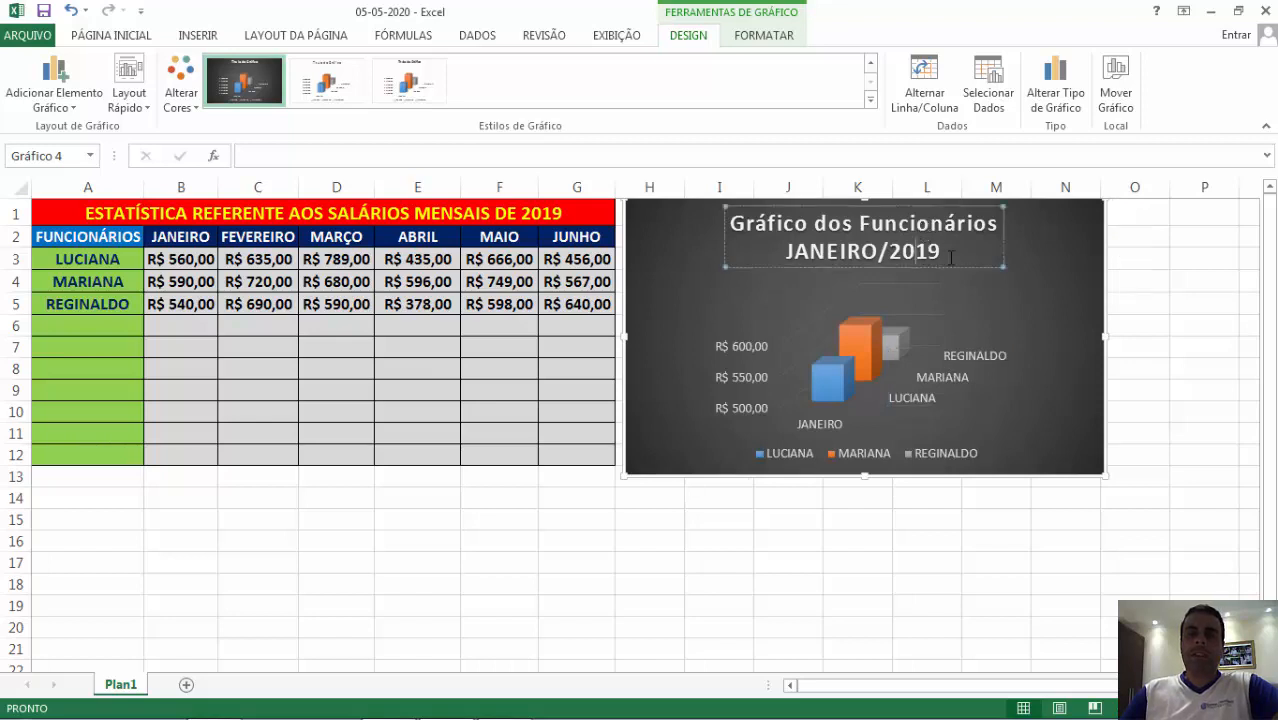
drag(951, 257, 732, 222)
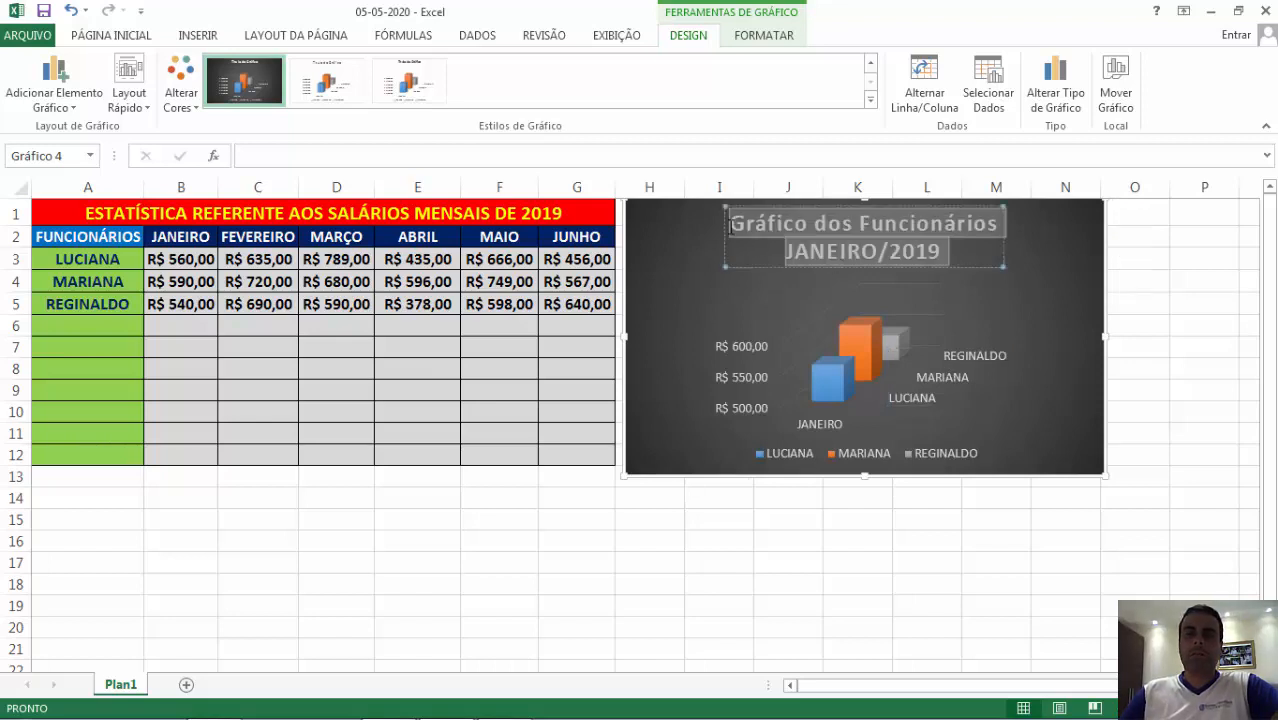
click(112, 37)
click(240, 68)
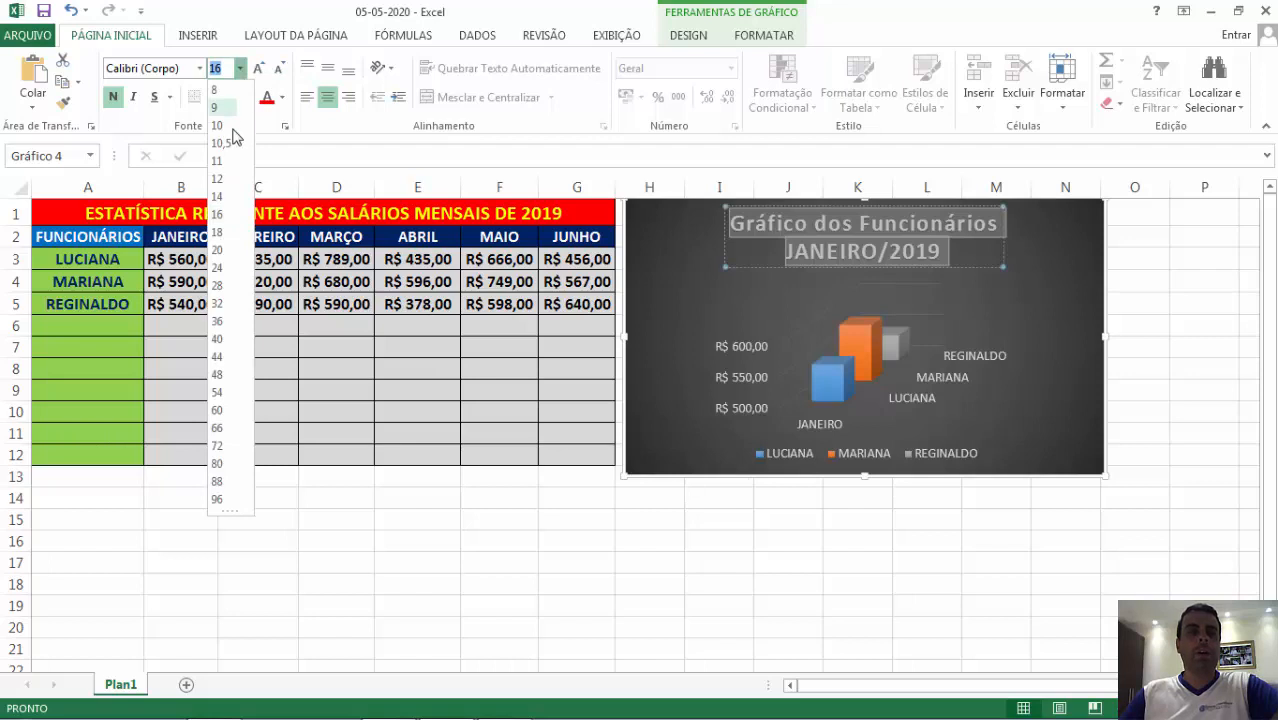
click(225, 179)
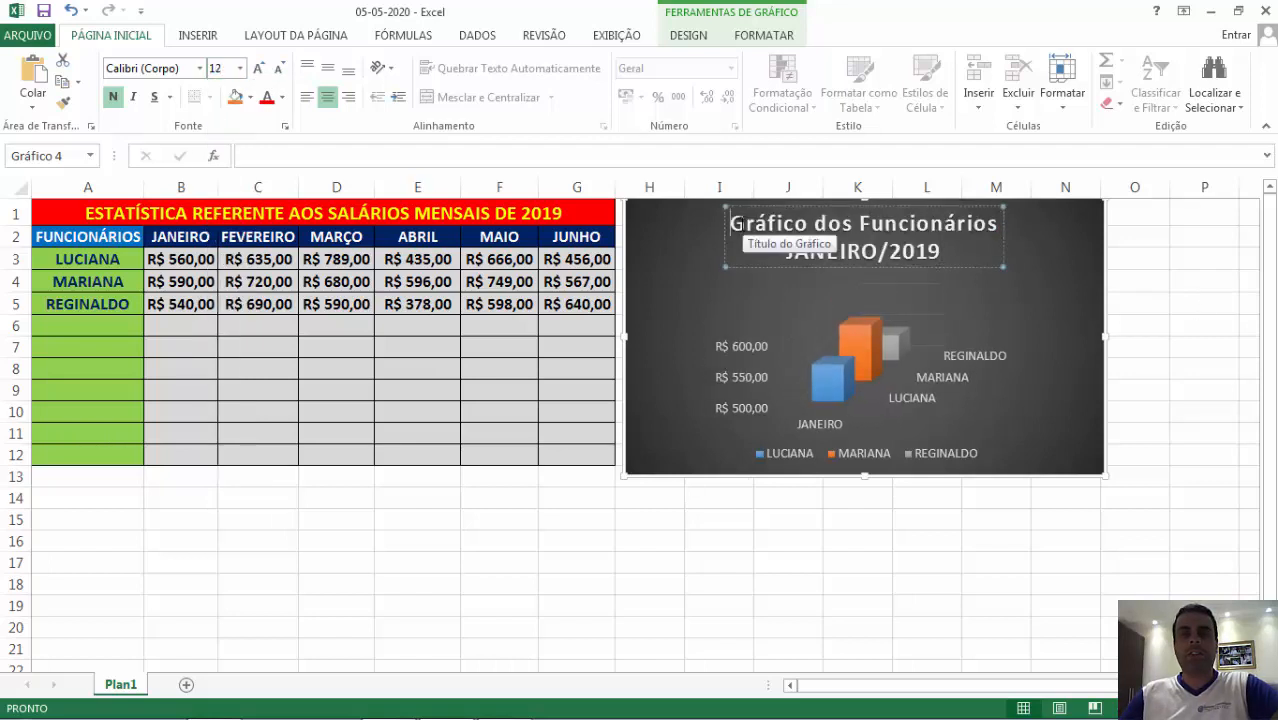
- Try font sizes 12 and 14 on the full chart title text, and set it to 13
triple_click(742, 224)
click(742, 224)
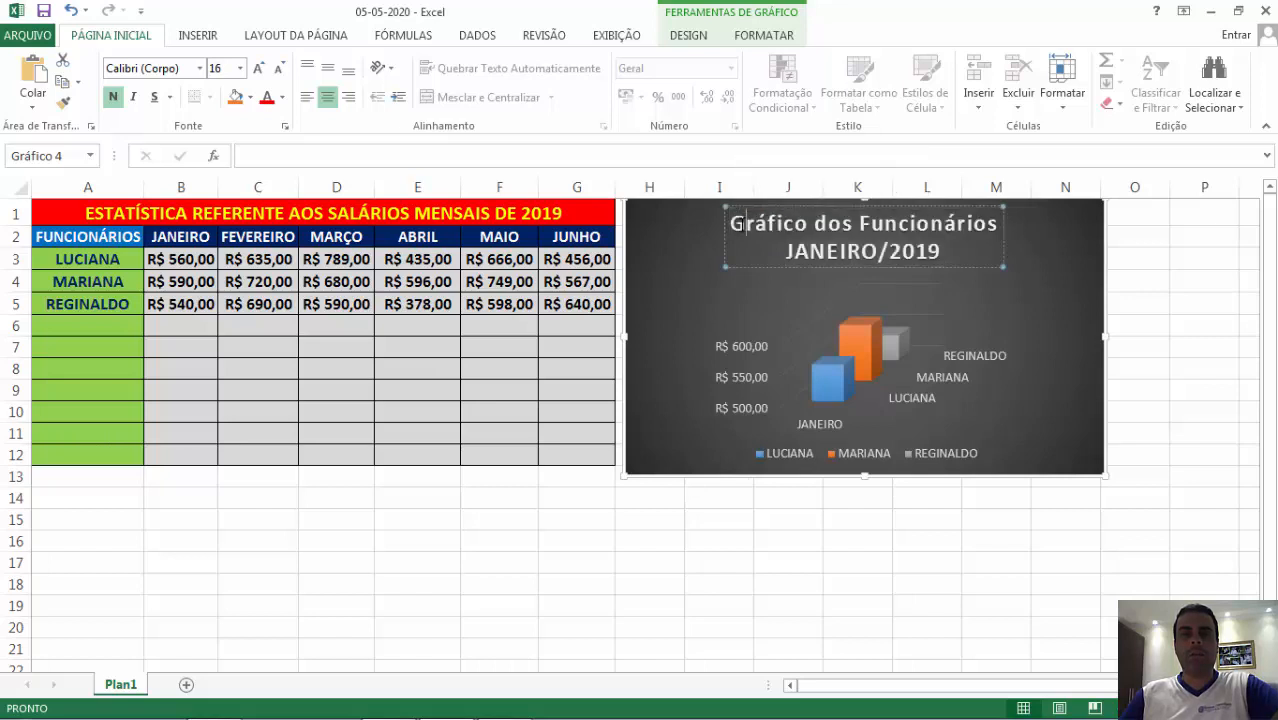
double_click(742, 224)
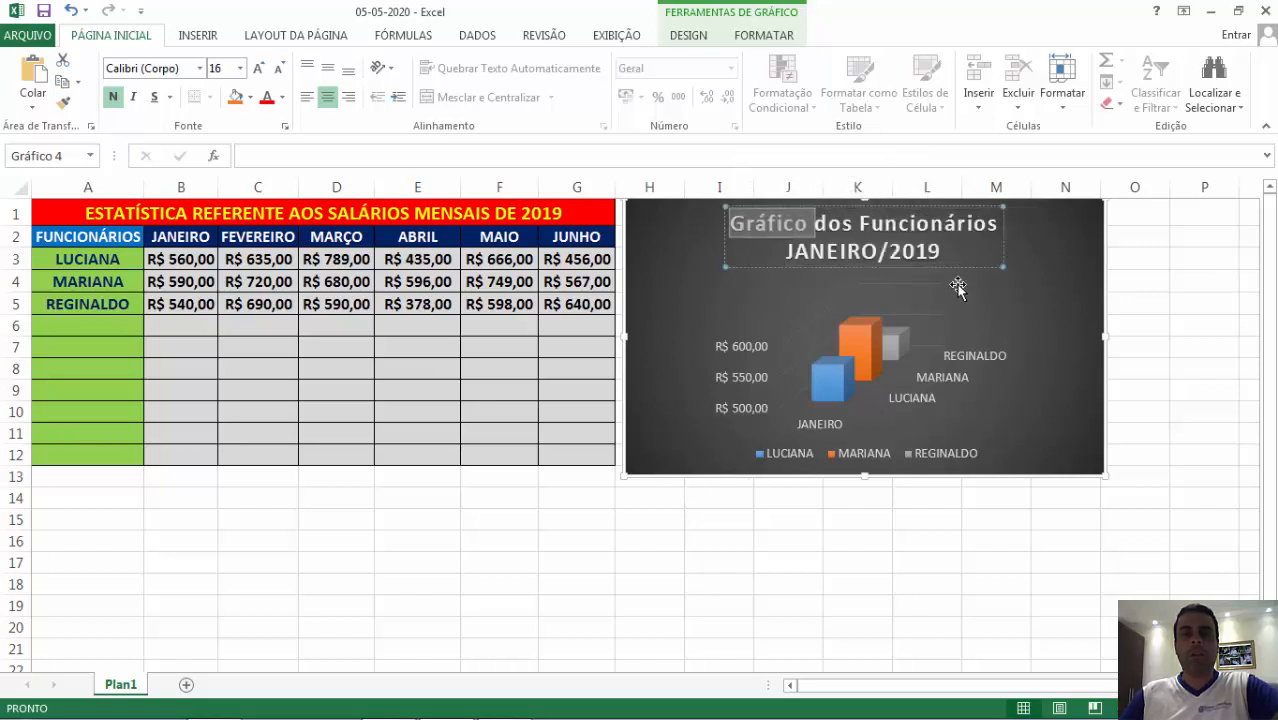
drag(950, 252, 724, 222)
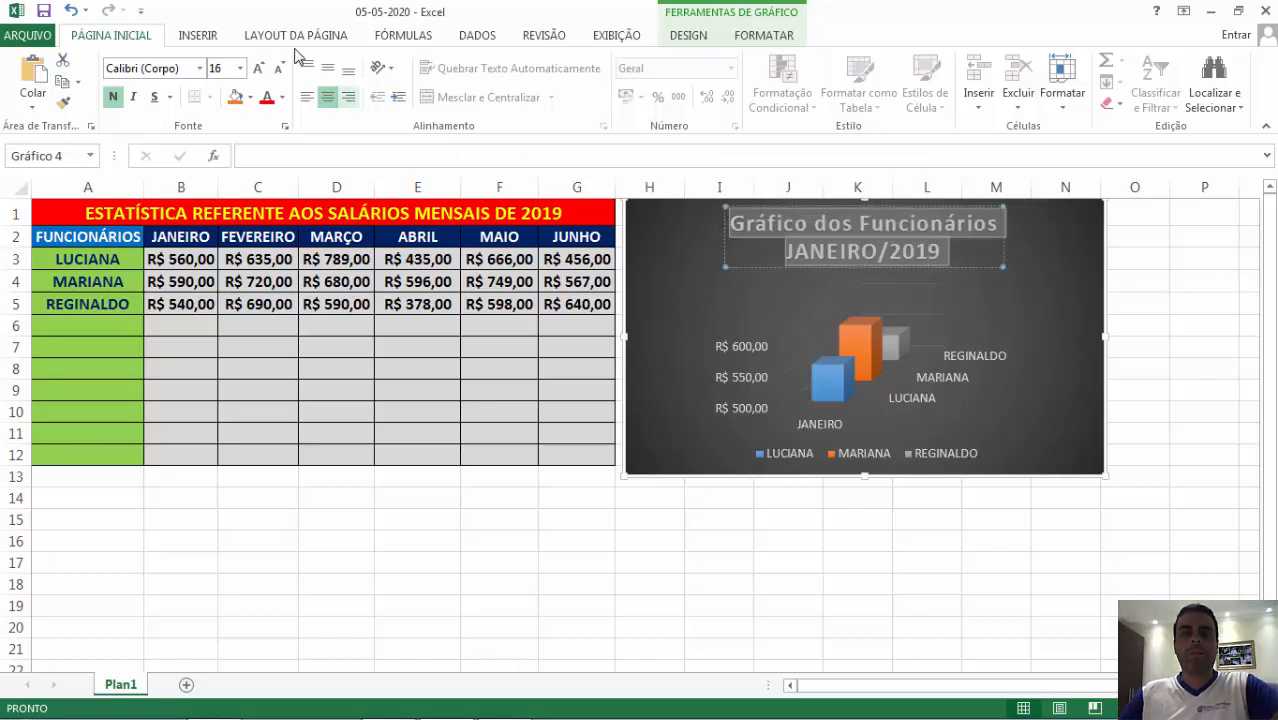
click(240, 68)
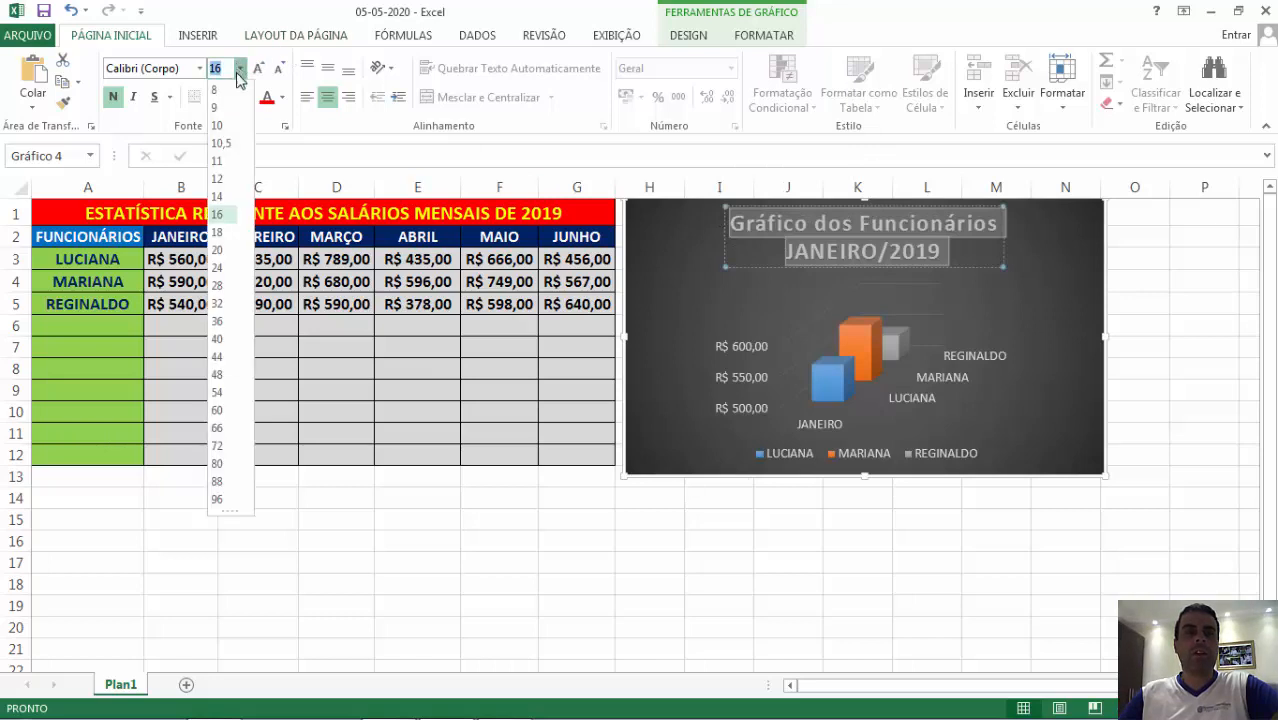
click(219, 178)
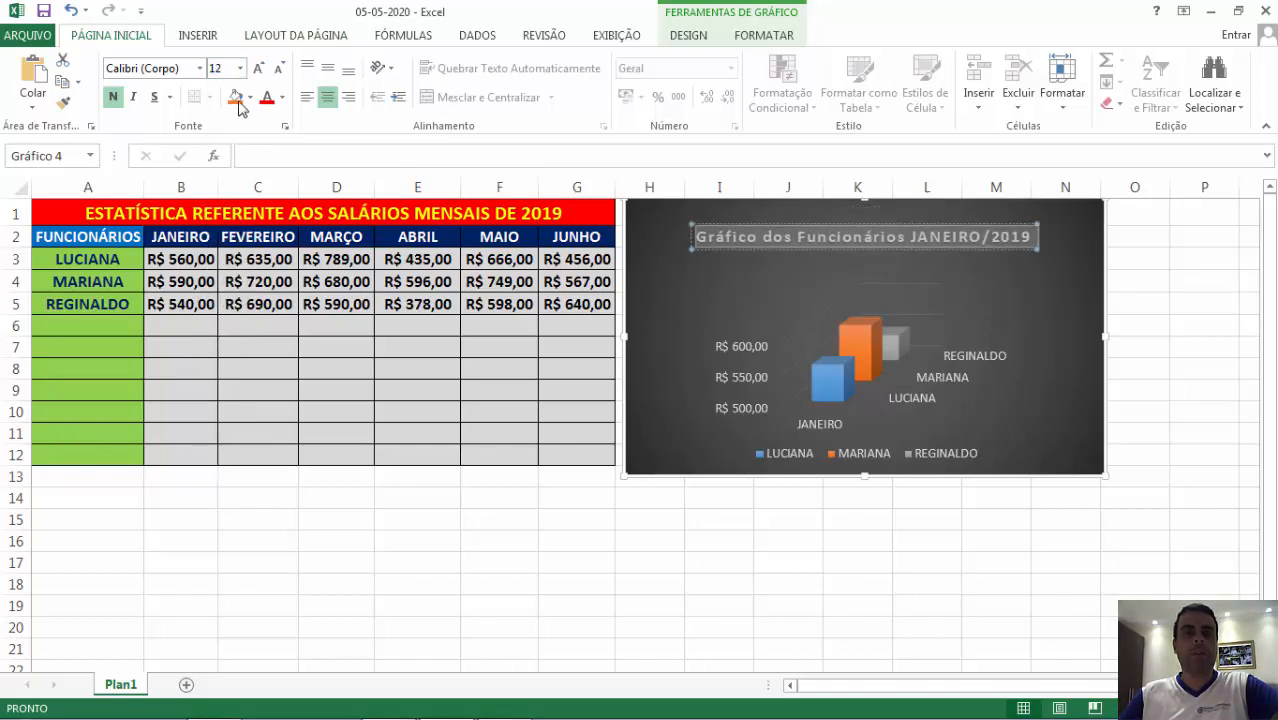
click(240, 68)
click(234, 198)
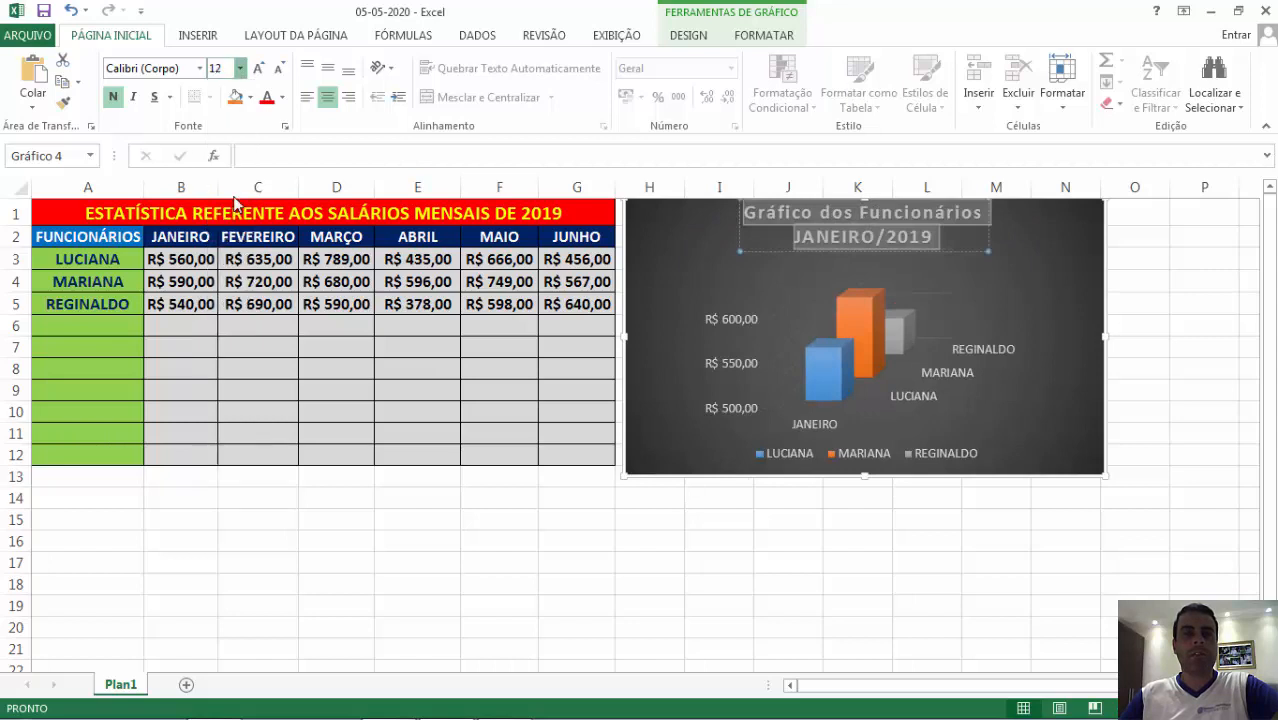
click(228, 70)
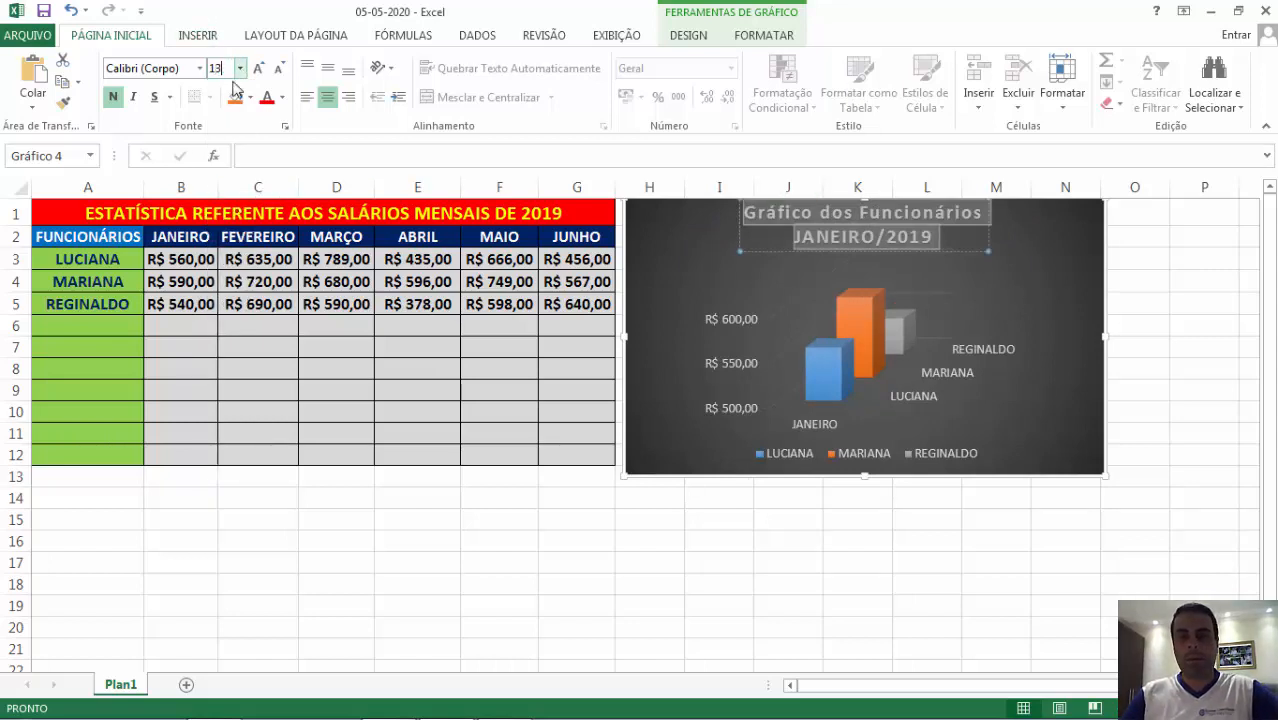
key(Return)
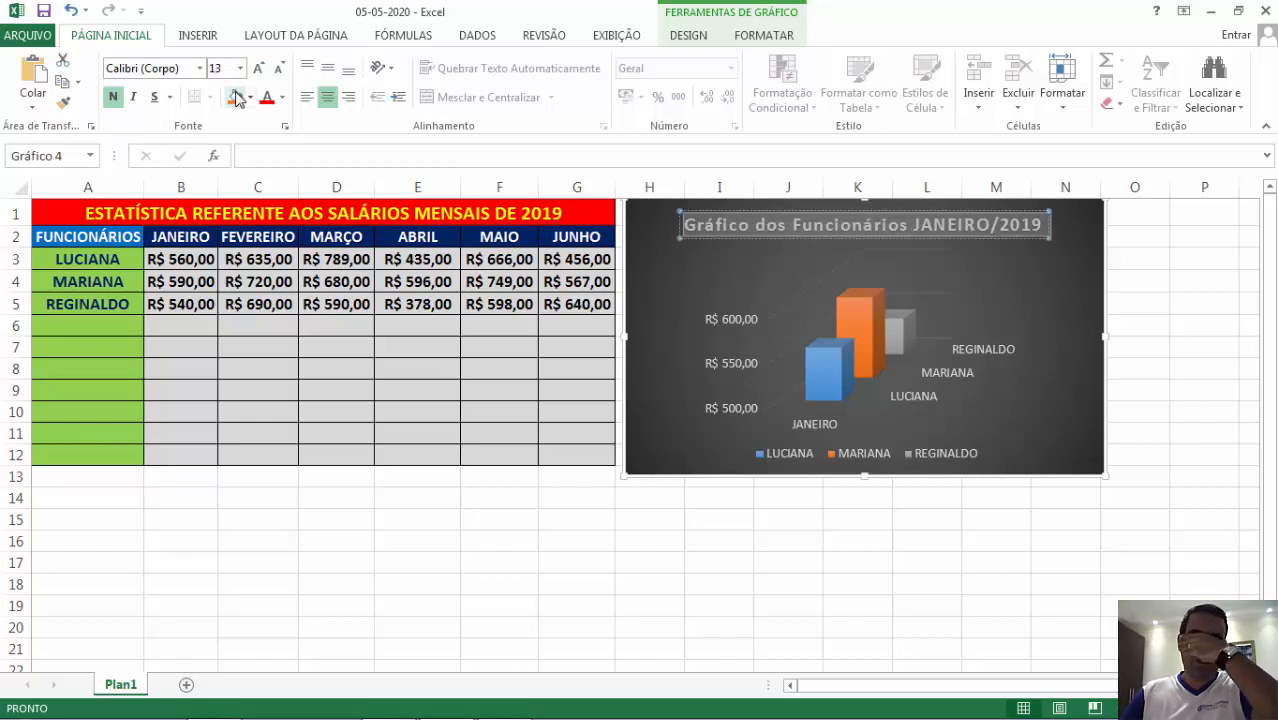
click(1058, 538)
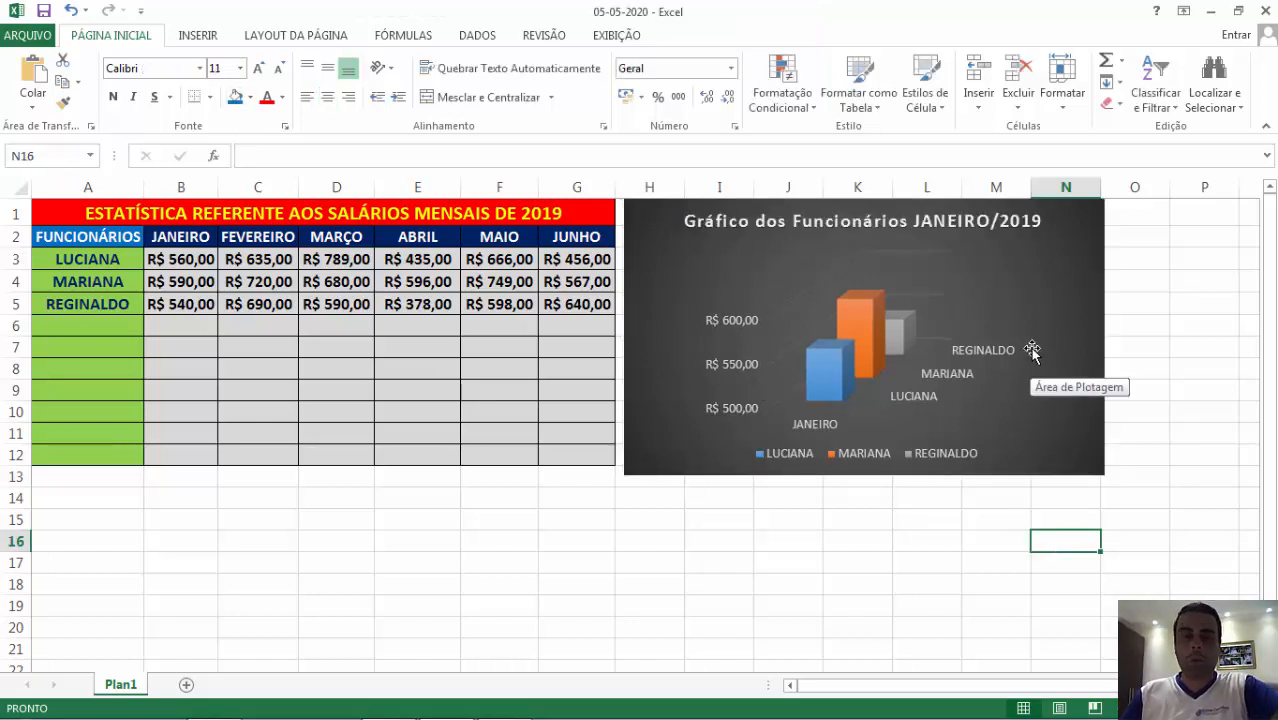
- Hide the axes (Eixos) of the January salary chart and show them again
click(799, 222)
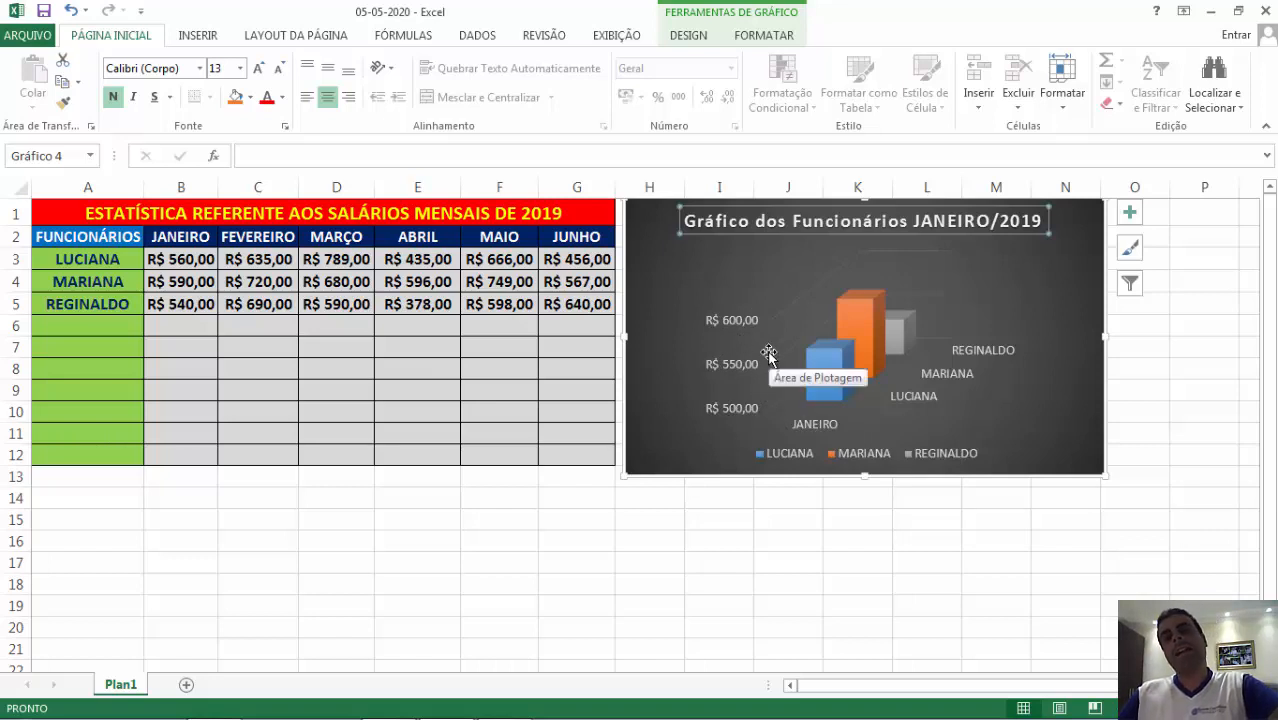
click(815, 420)
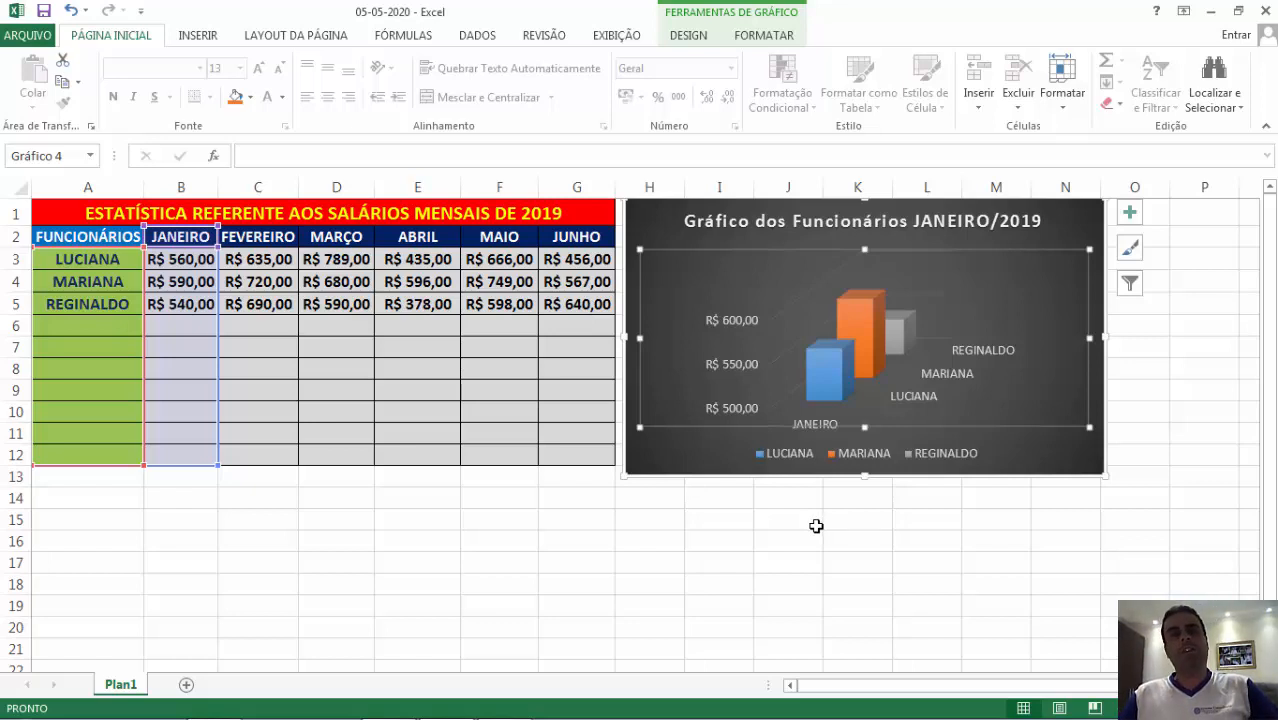
click(1090, 223)
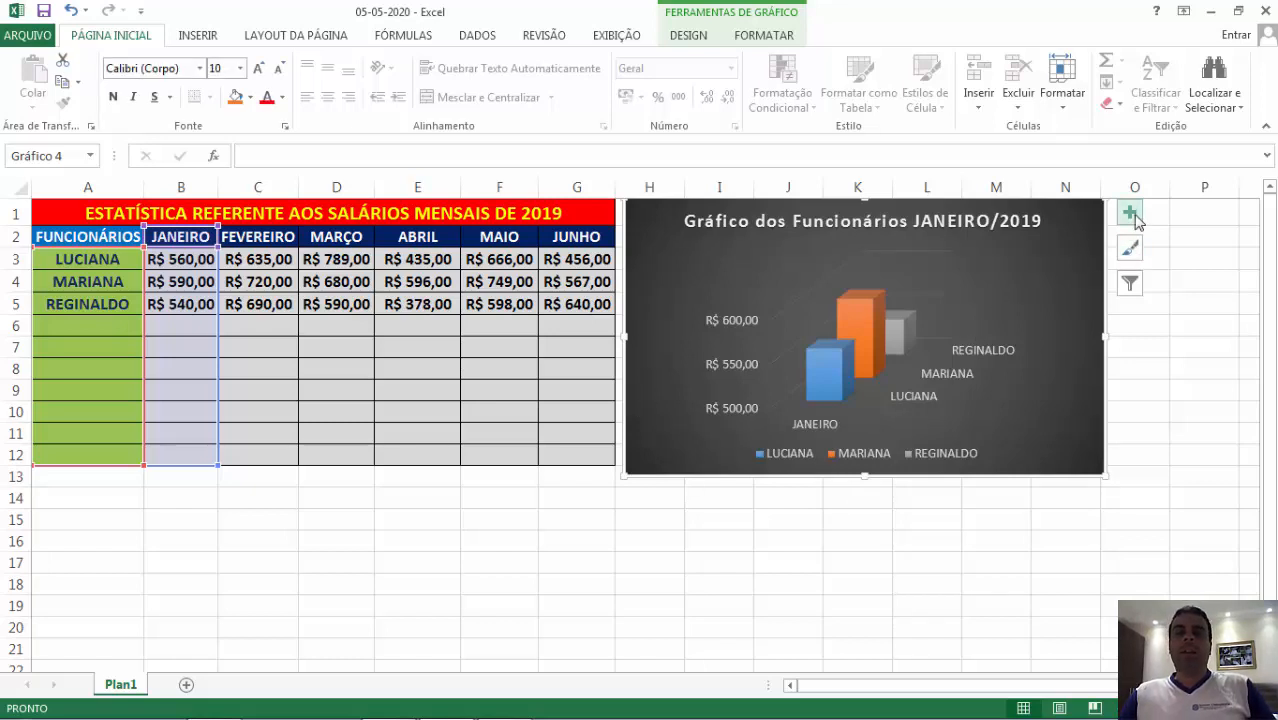
click(1133, 215)
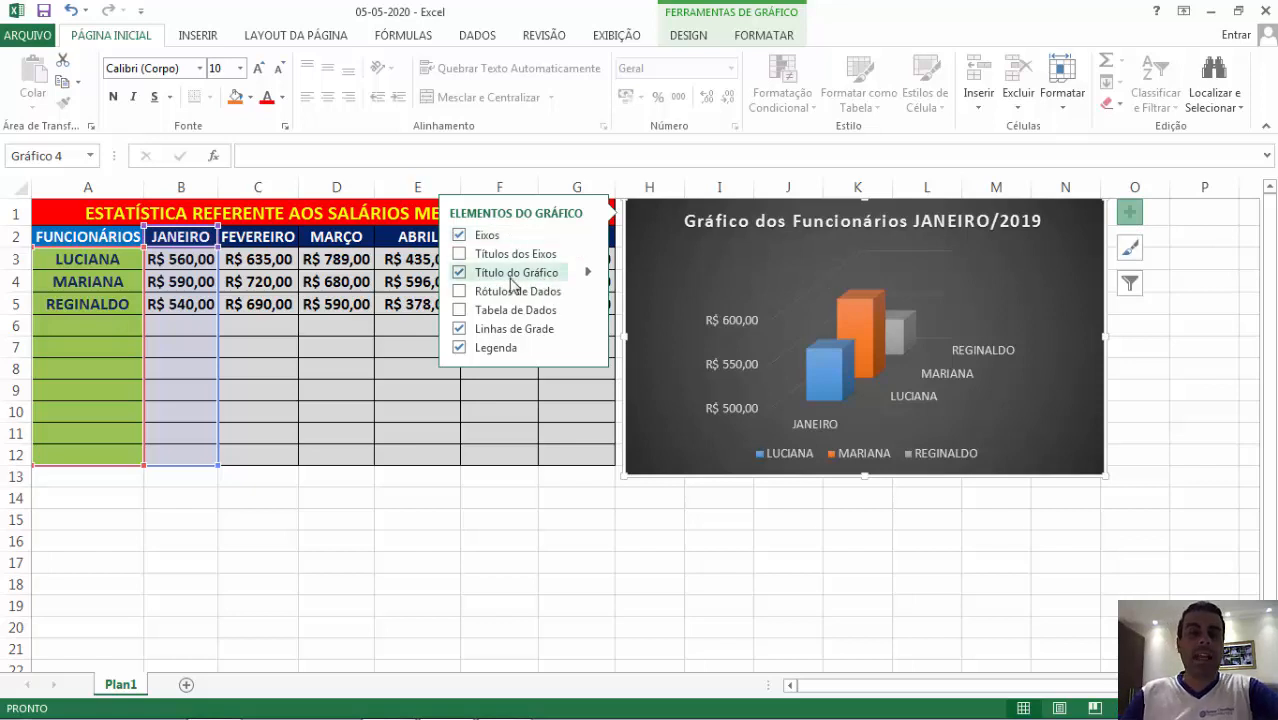
click(459, 236)
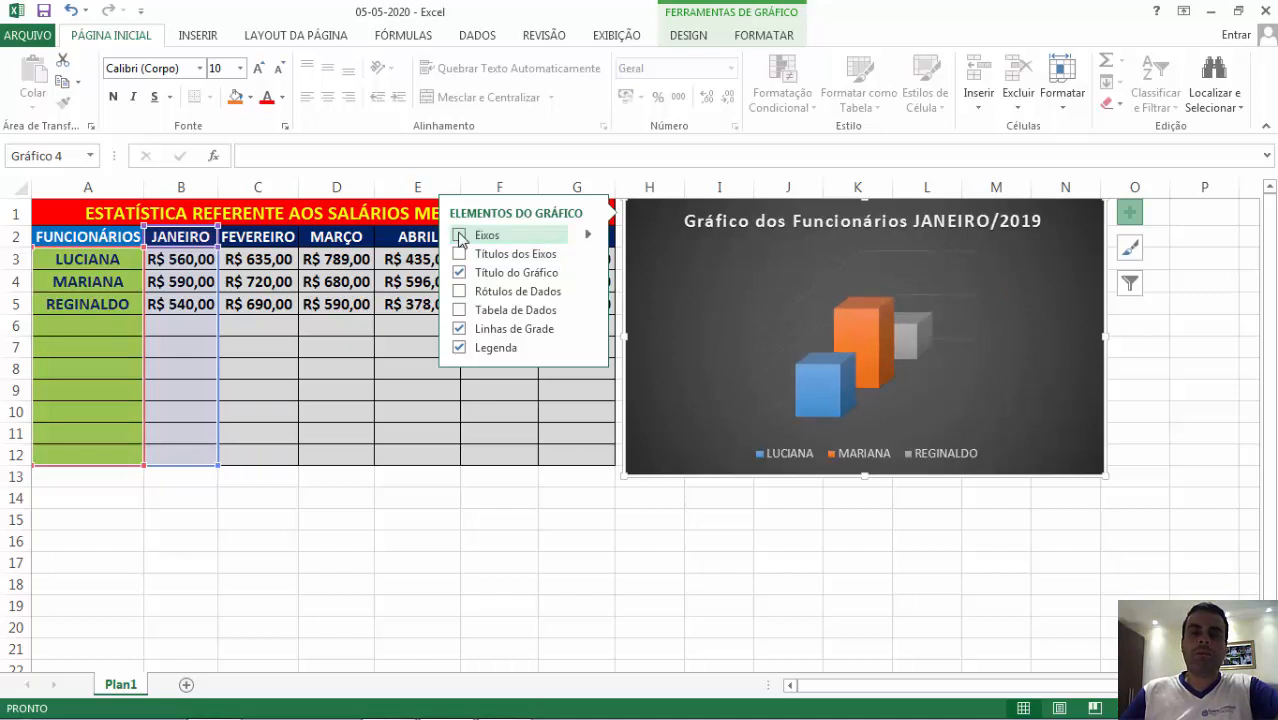
click(459, 236)
click(459, 236)
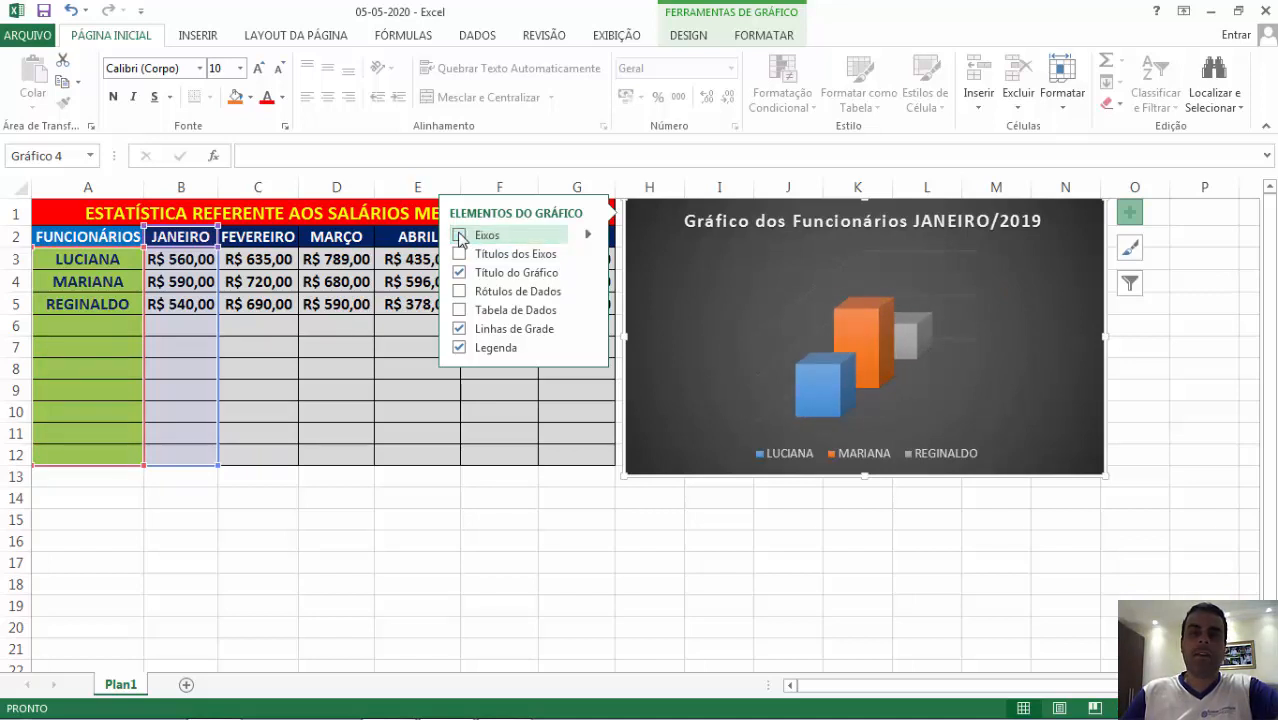
click(460, 236)
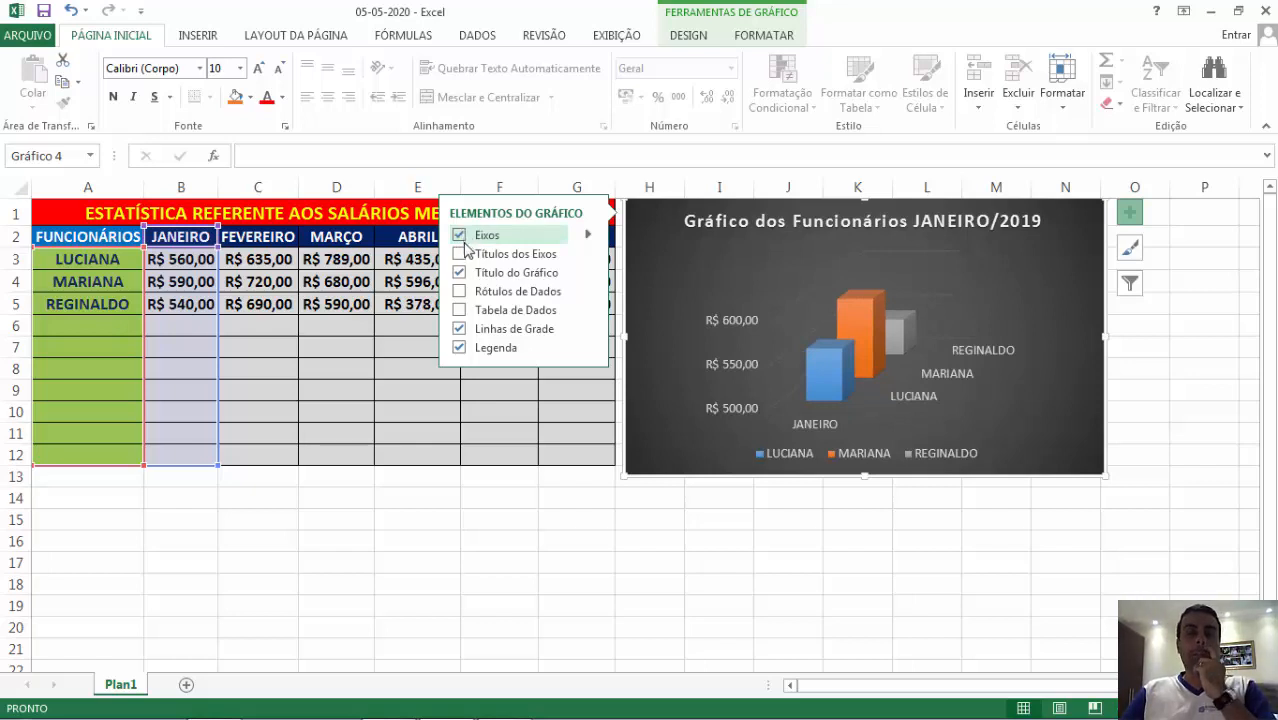
- Add data labels (Rótulos de Dados) to the chart columns, also trying the axis titles and gridlines options
click(461, 254)
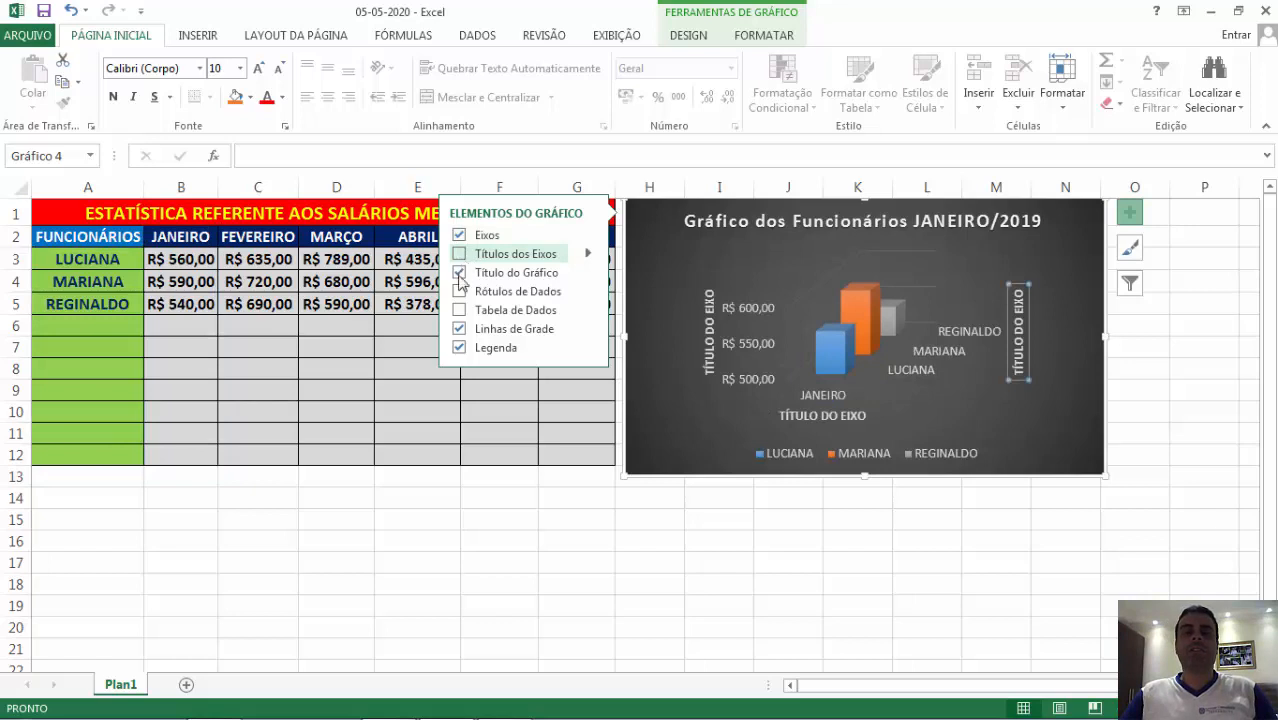
click(459, 328)
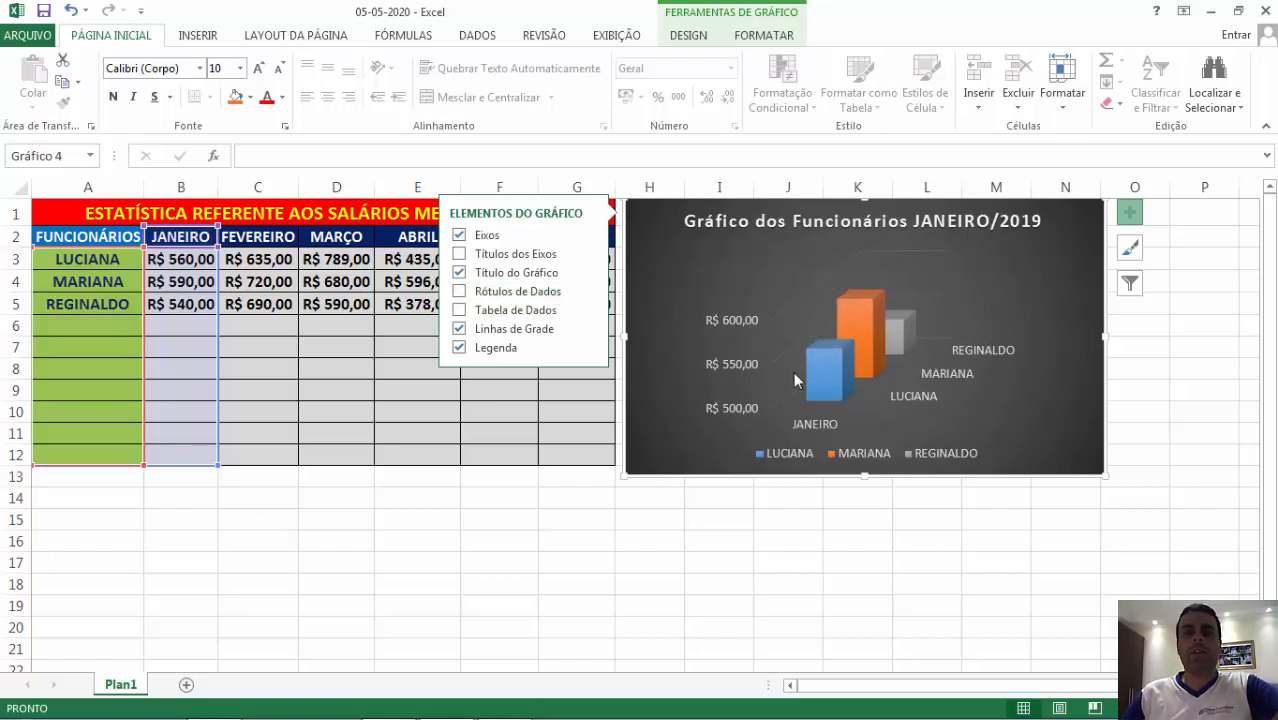
click(459, 291)
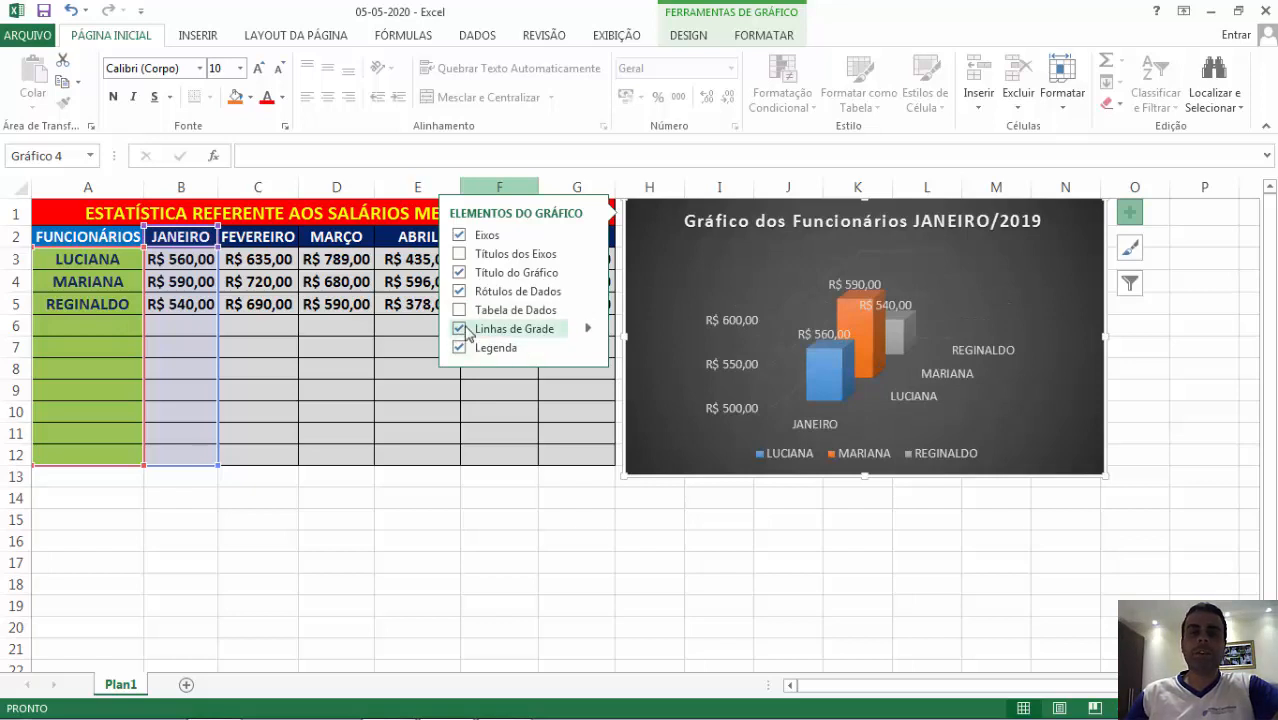
click(461, 331)
click(462, 330)
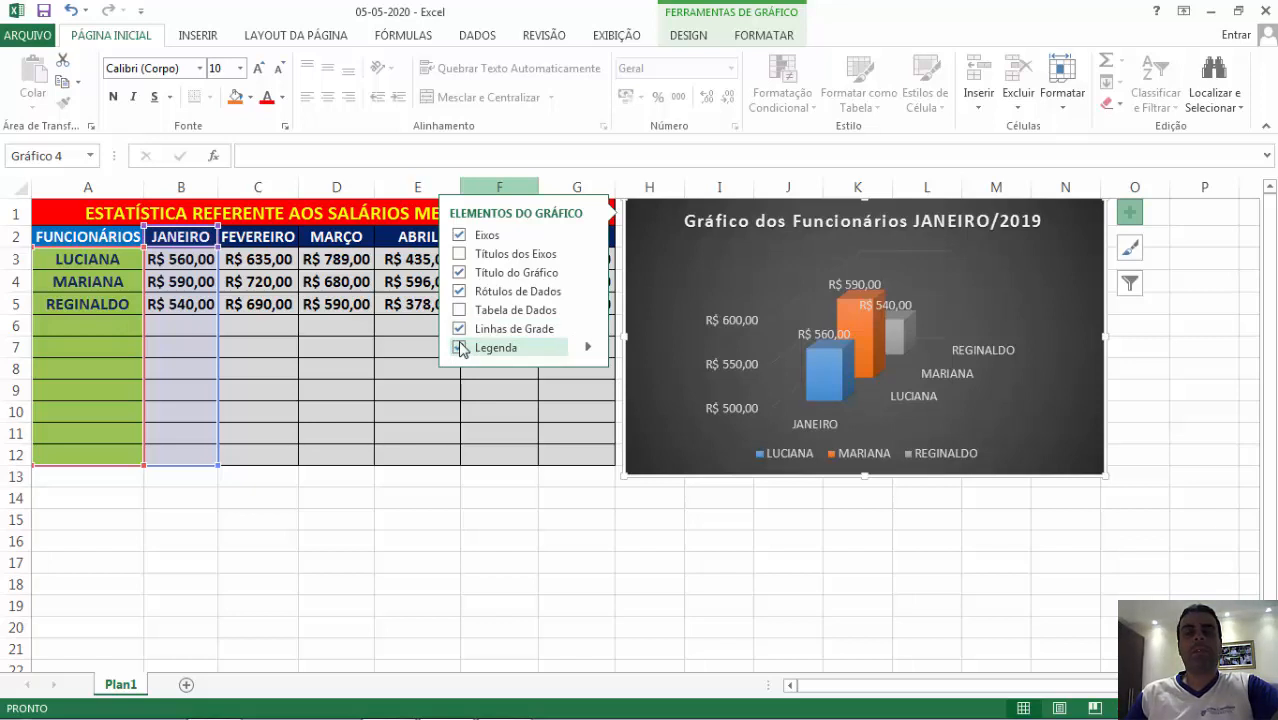
- Switch the chart legend off and on, and place it above the columns with the Parte Superior option
click(463, 350)
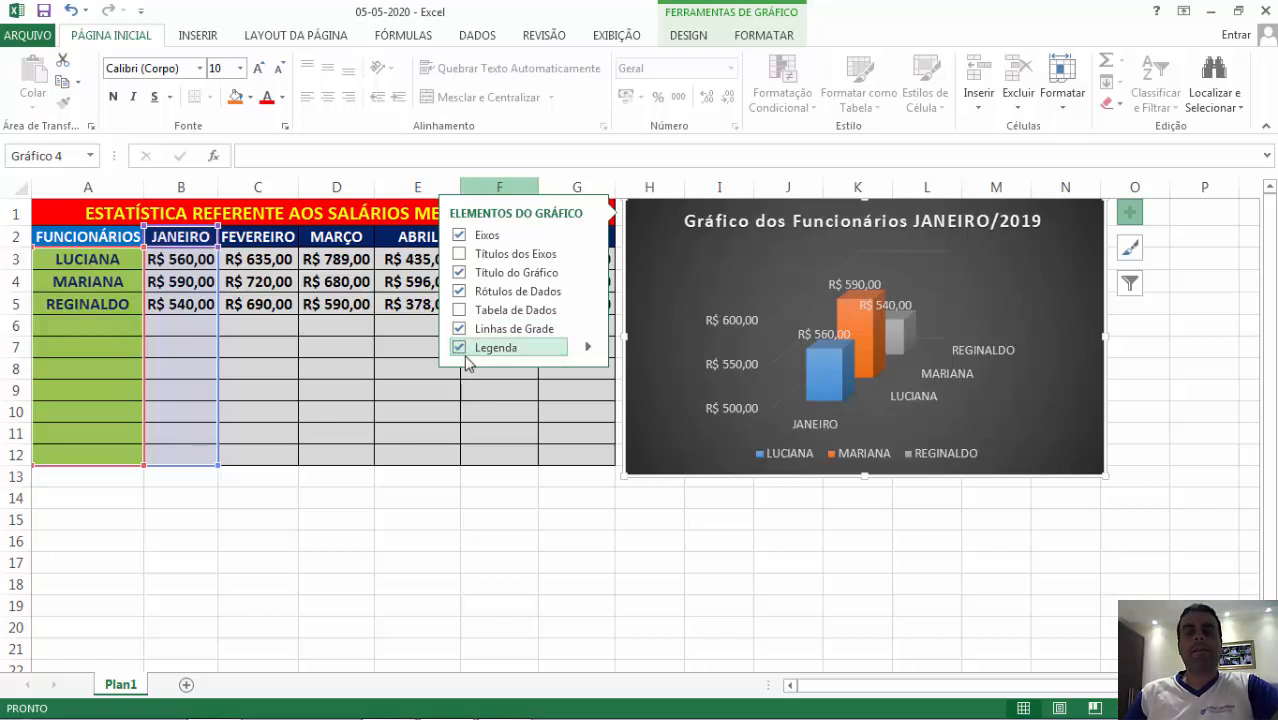
click(465, 356)
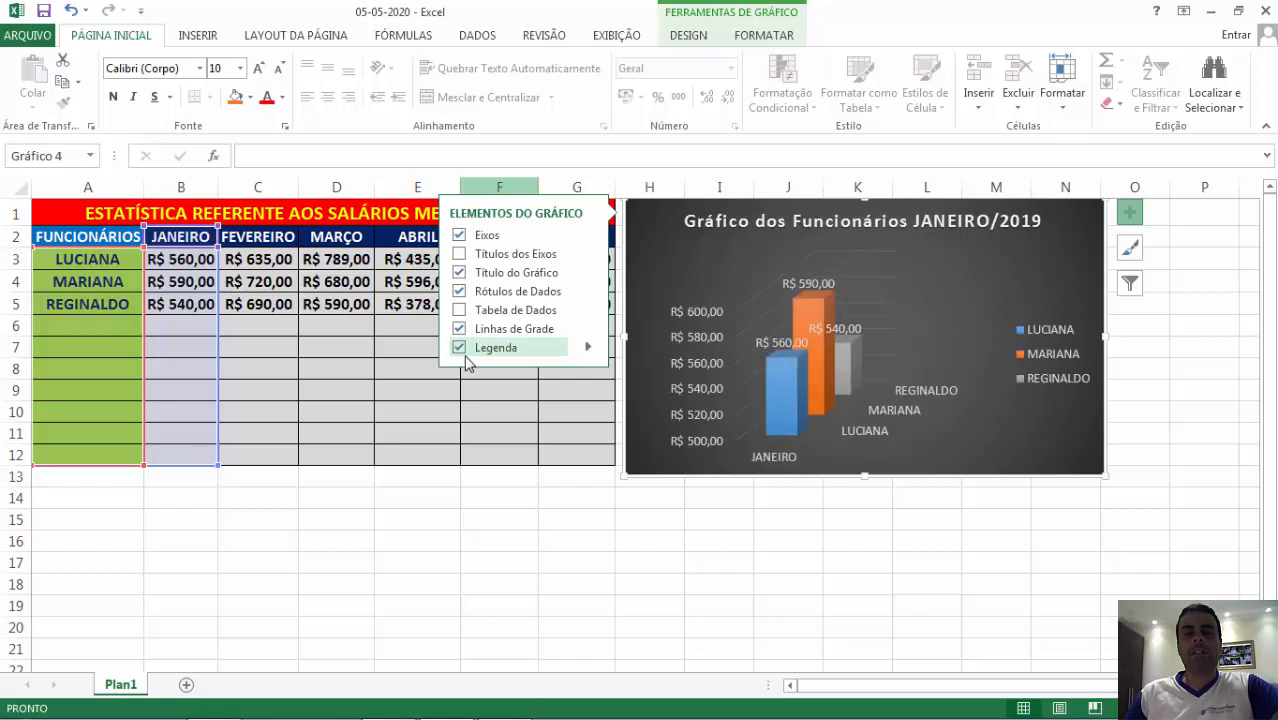
click(465, 356)
click(465, 360)
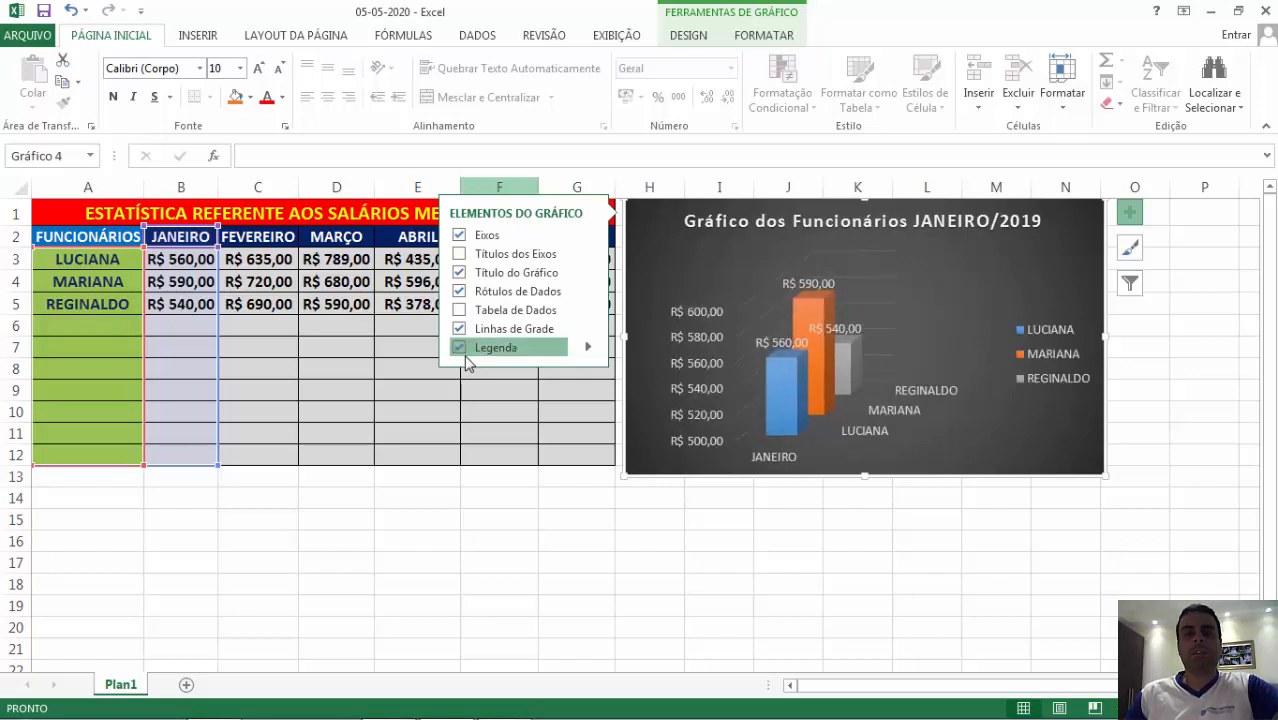
click(465, 360)
click(558, 350)
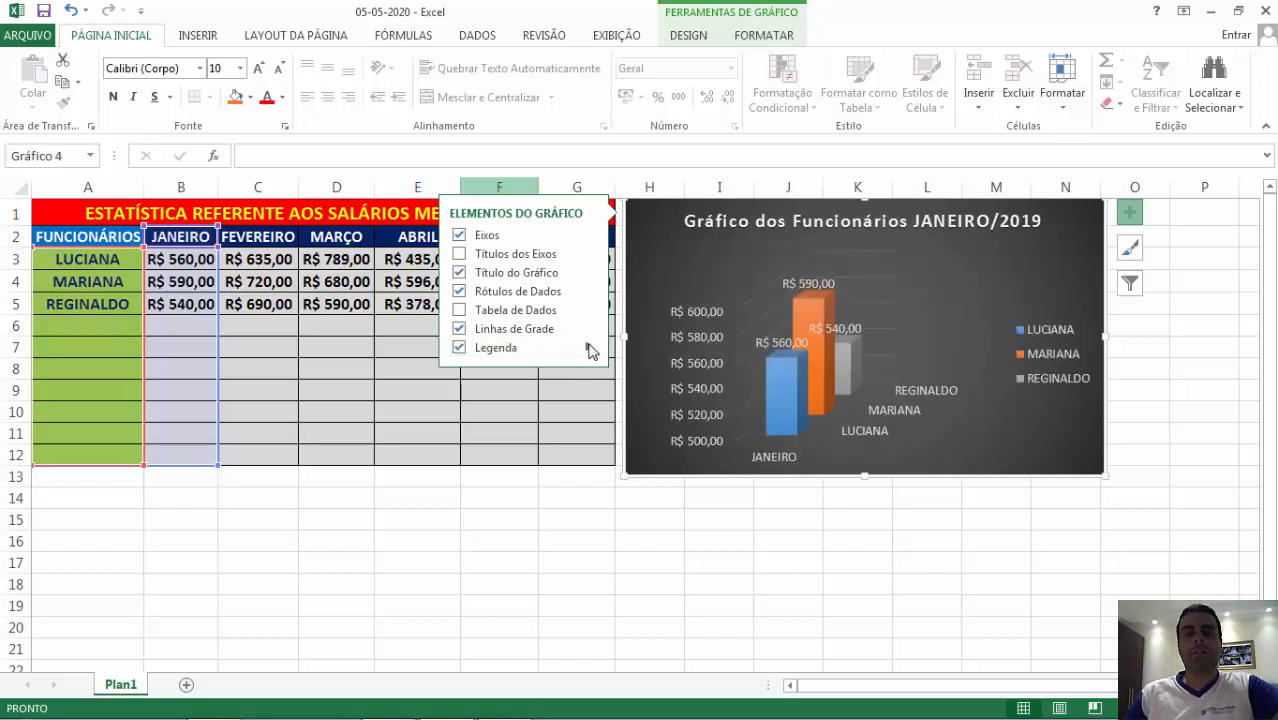
mouse_move(590, 348)
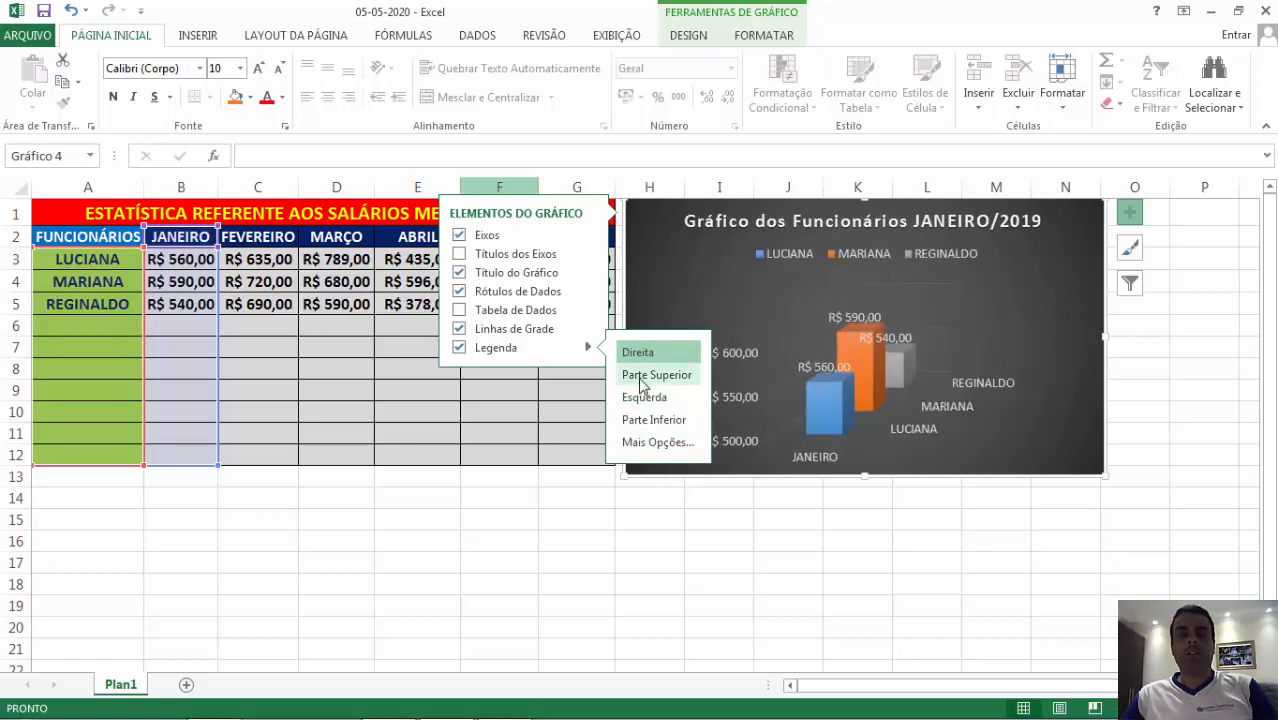
click(641, 376)
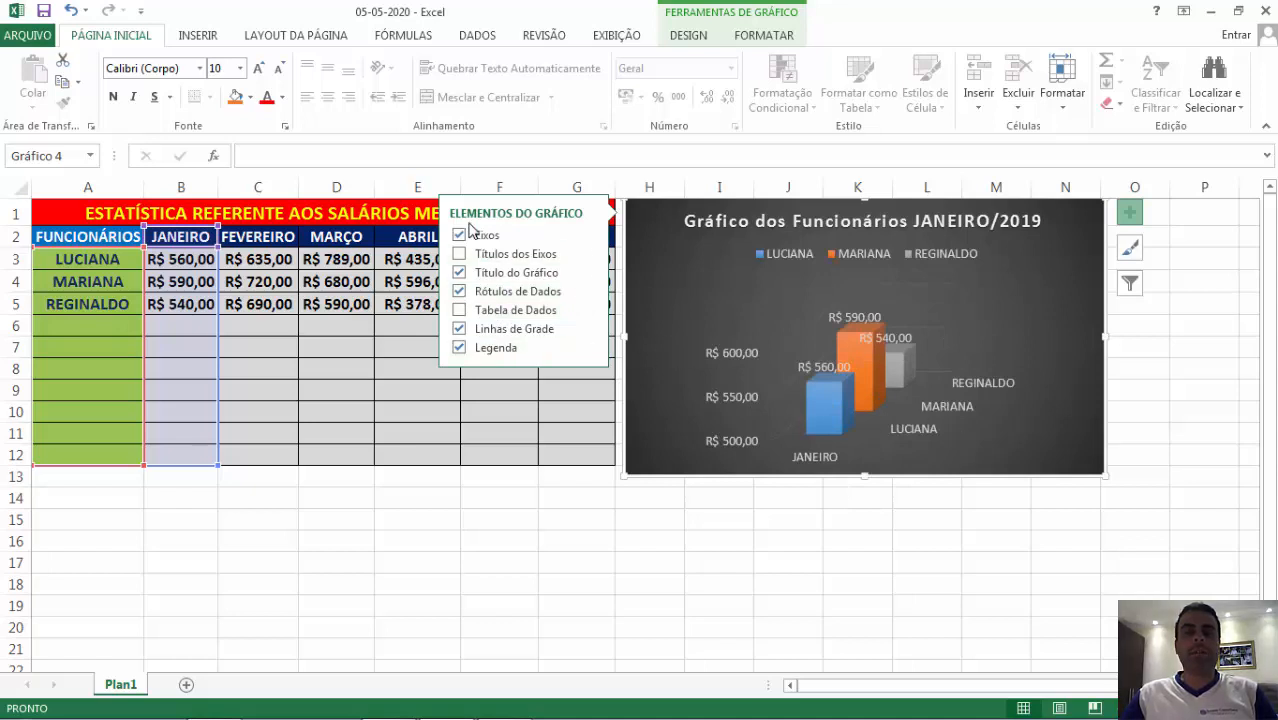
- Try the chart's axis titles option and view the placement options for the chart title
click(458, 253)
click(458, 253)
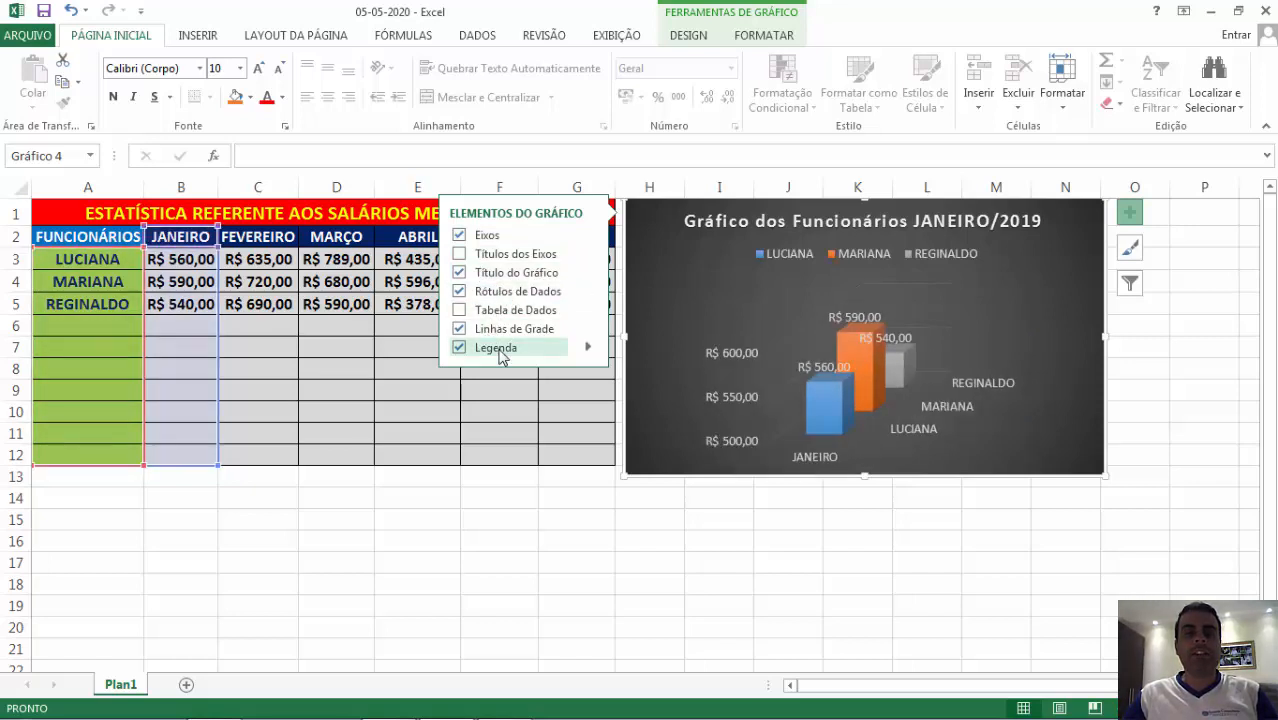
click(588, 273)
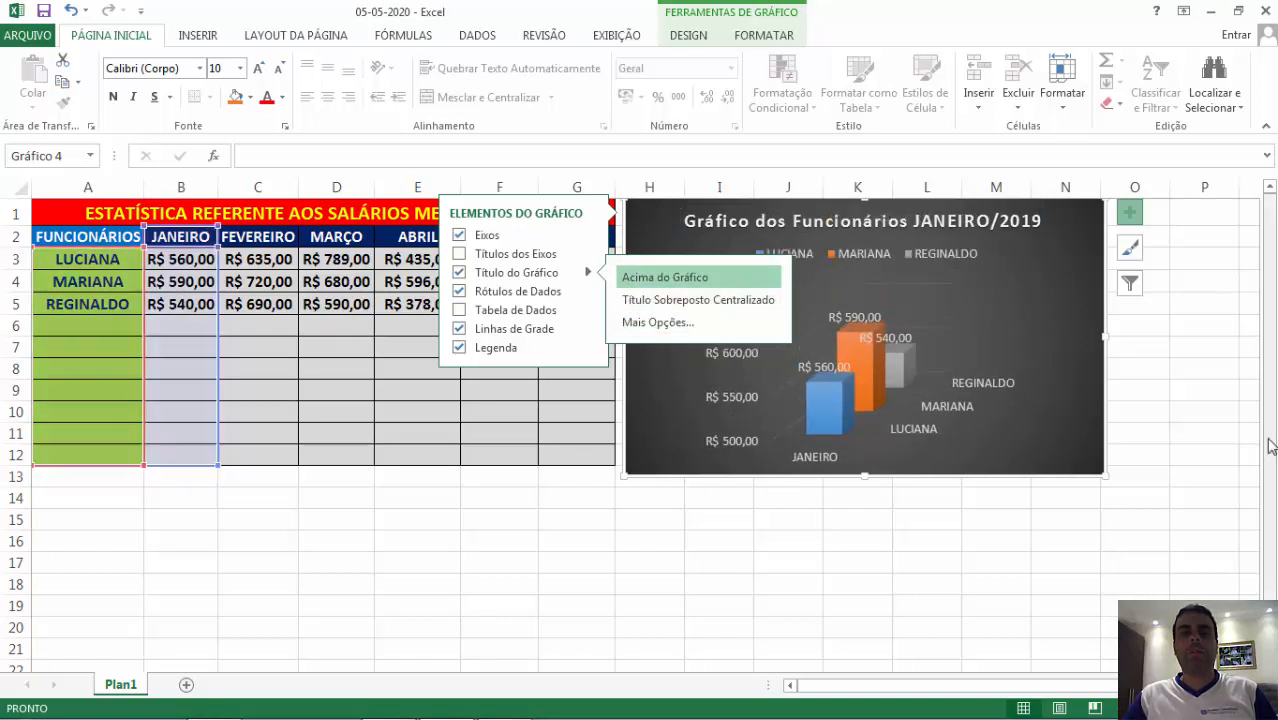
click(1089, 514)
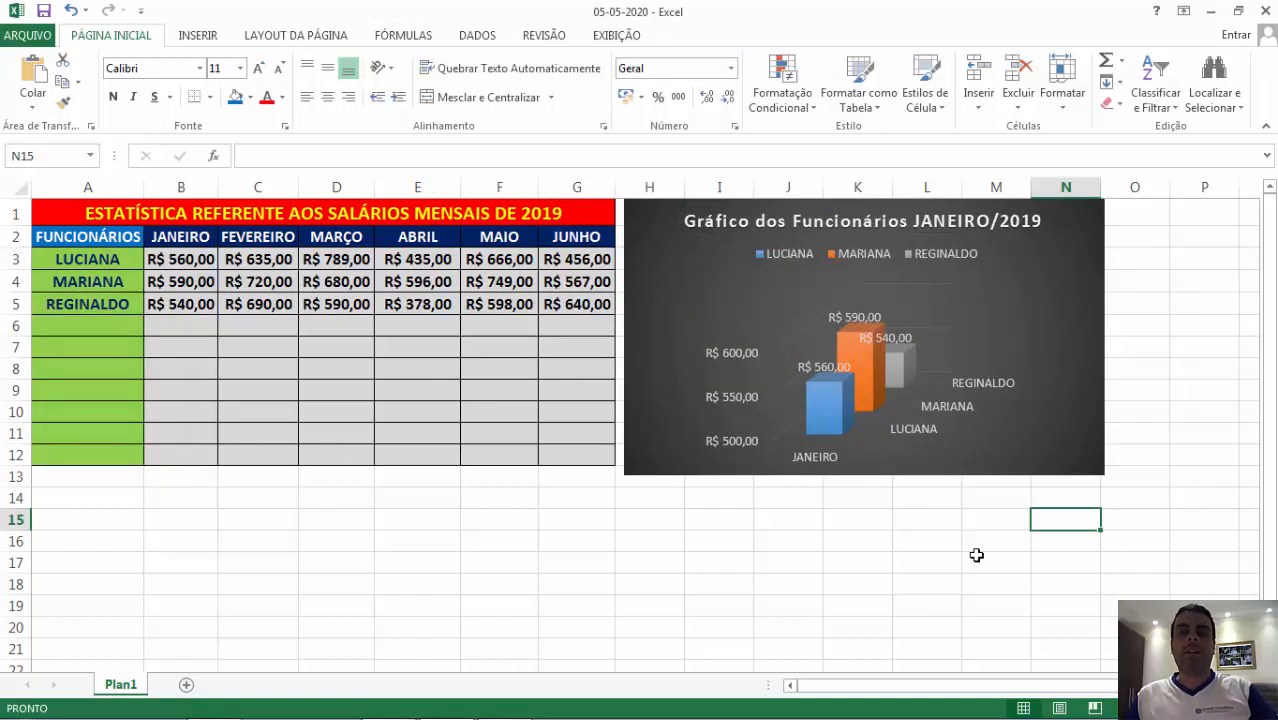
- Try the orange, yellow and green Colorido palette on the chart, and apply the green, blue and yellow one
click(1082, 280)
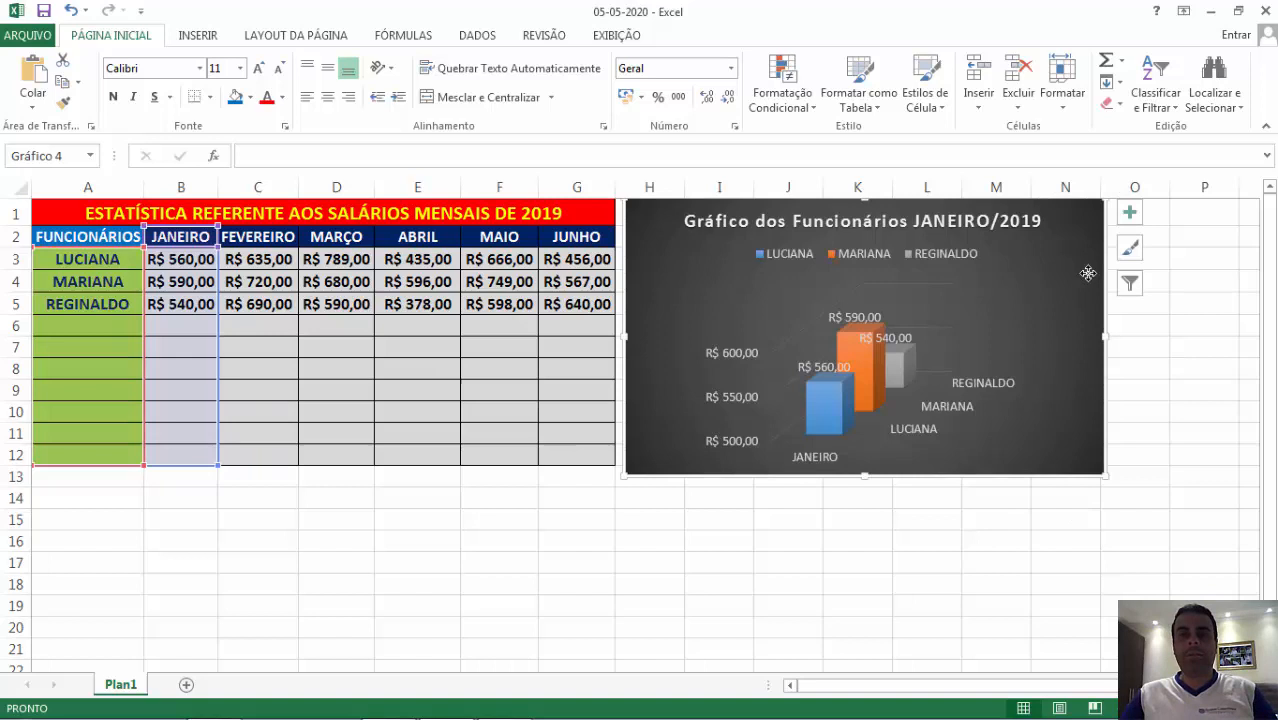
click(1132, 214)
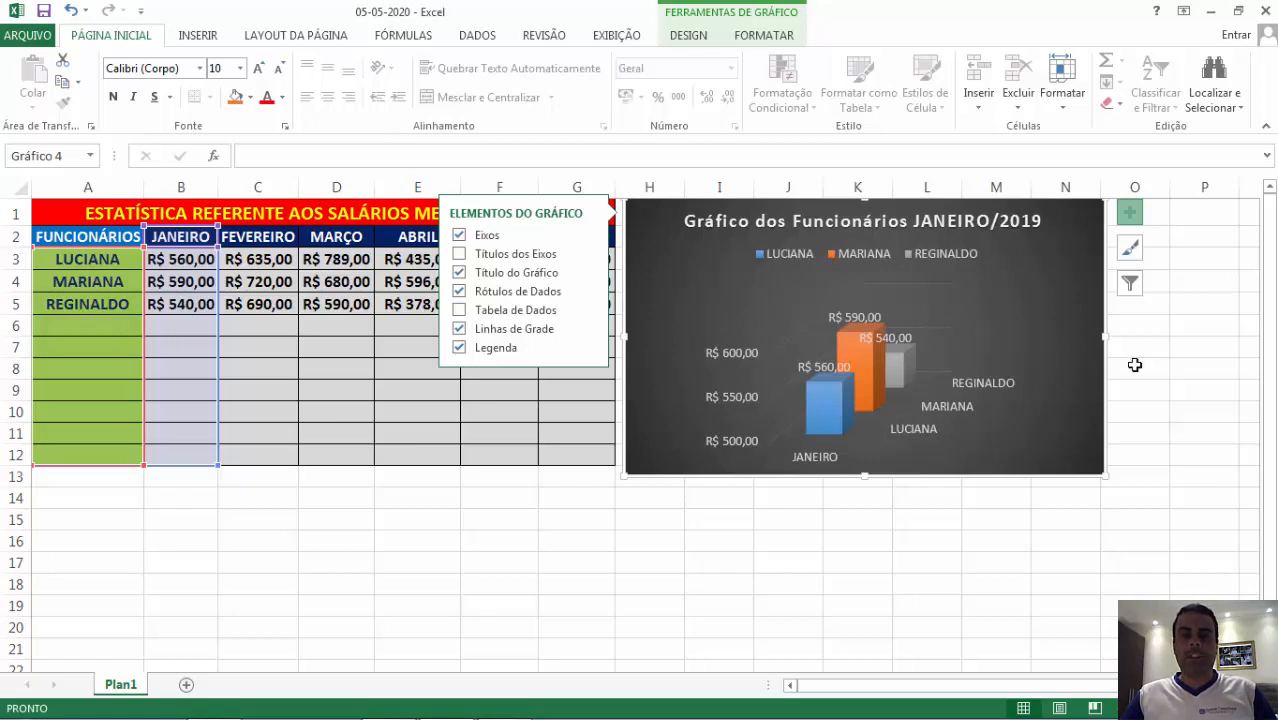
click(1133, 248)
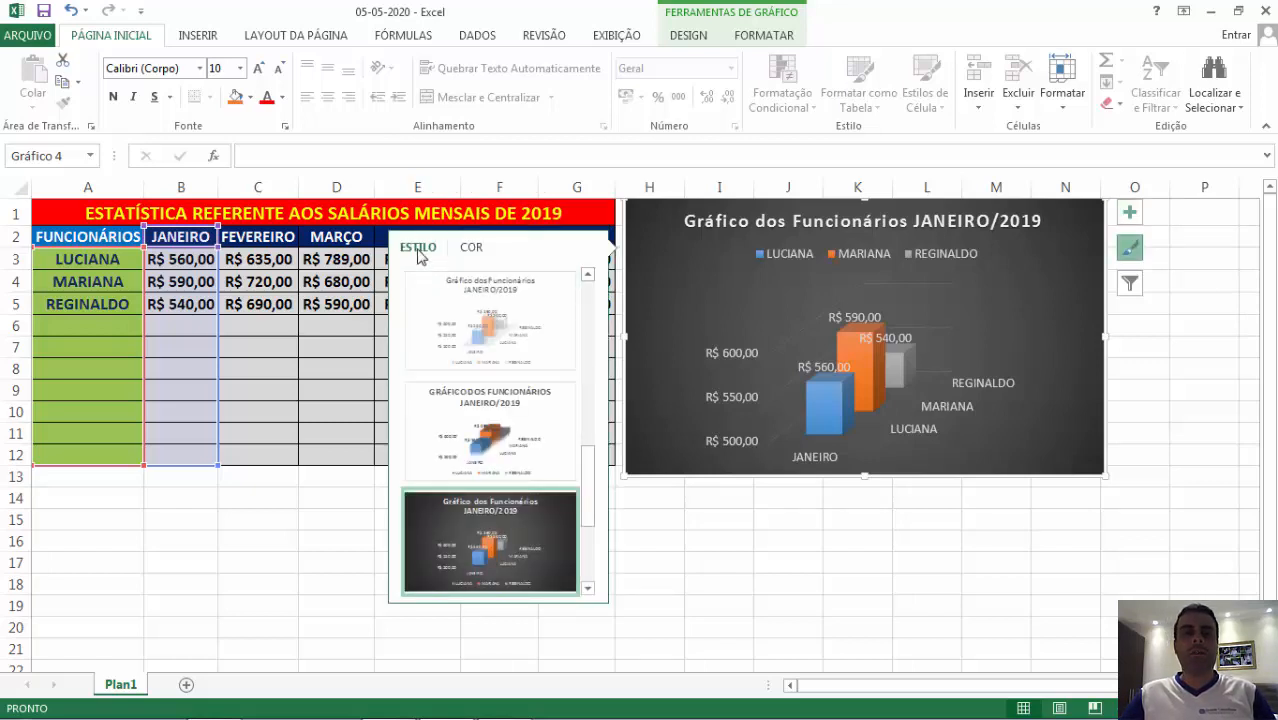
click(469, 249)
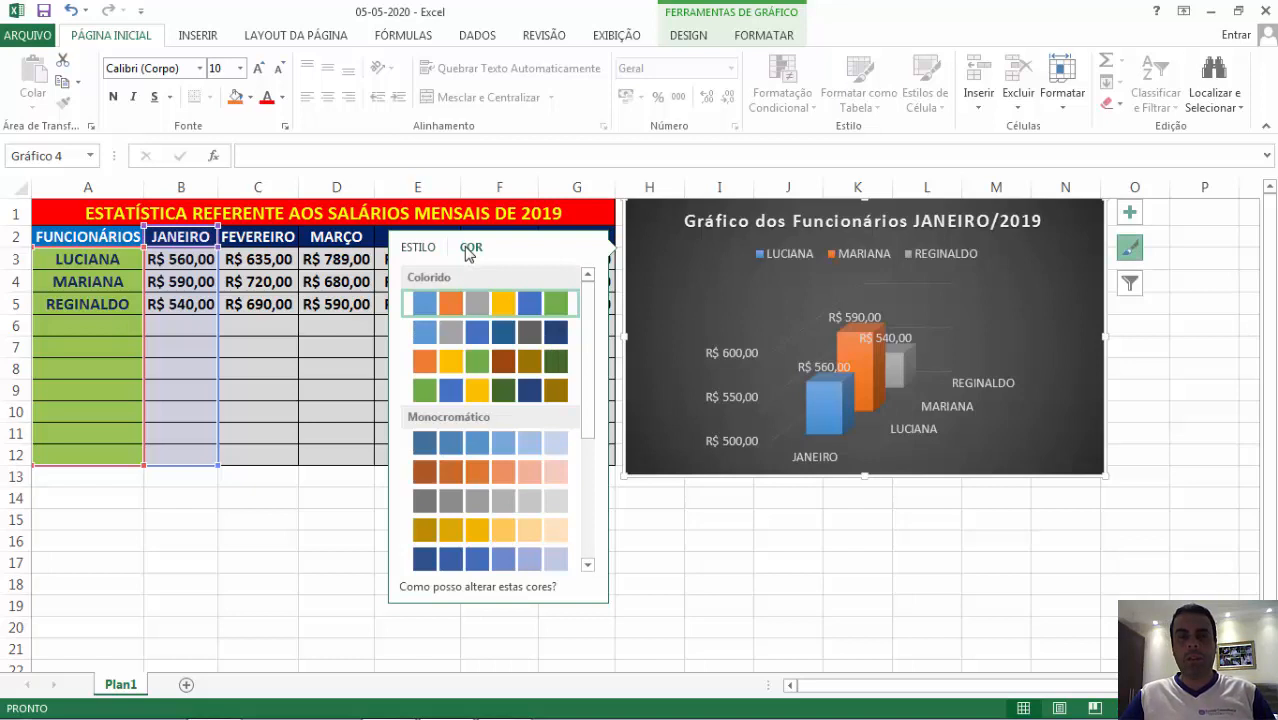
click(436, 366)
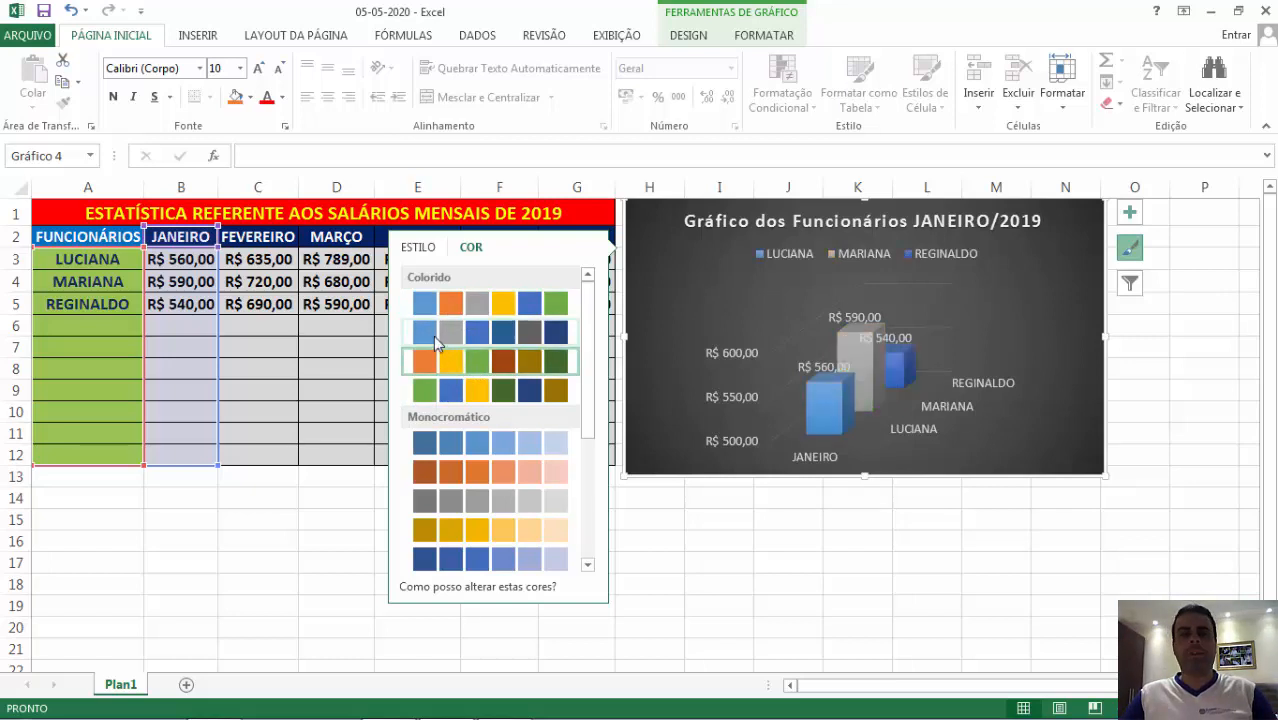
click(438, 392)
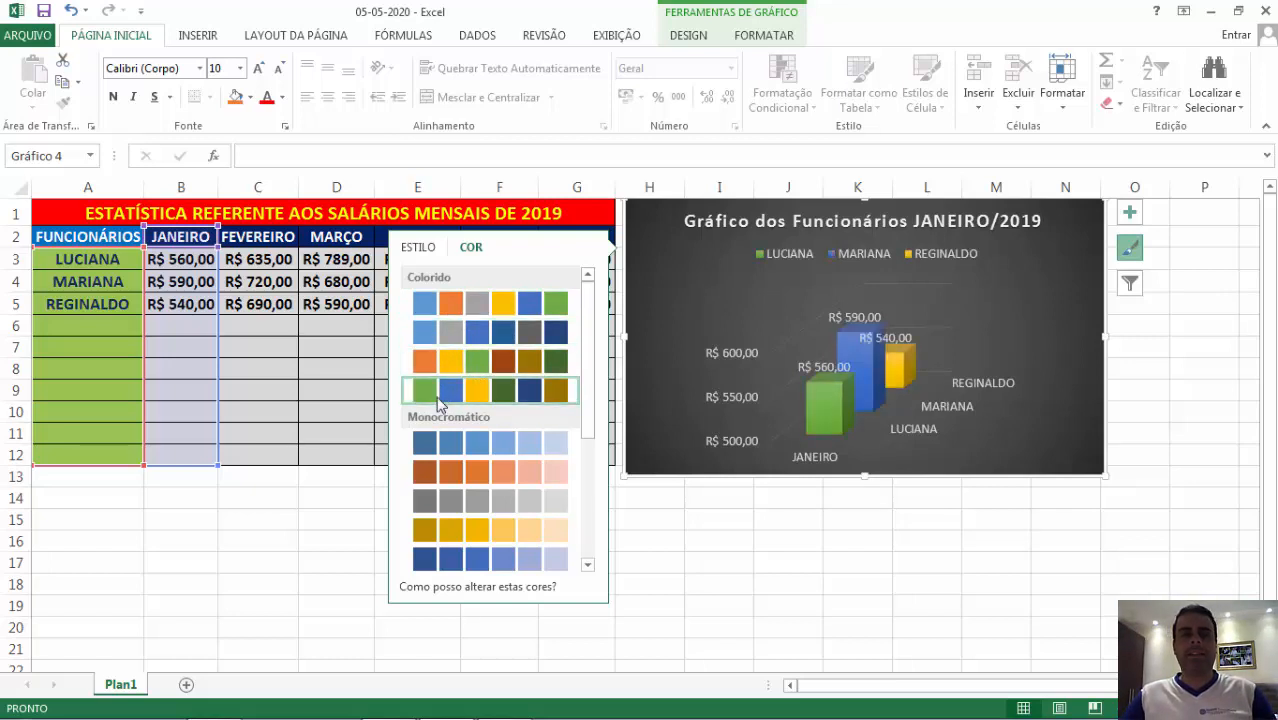
- Apply the orange, yellow and green Colorido palette to the January chart
scroll(491, 379, down, 3)
scroll(493, 380, up, 3)
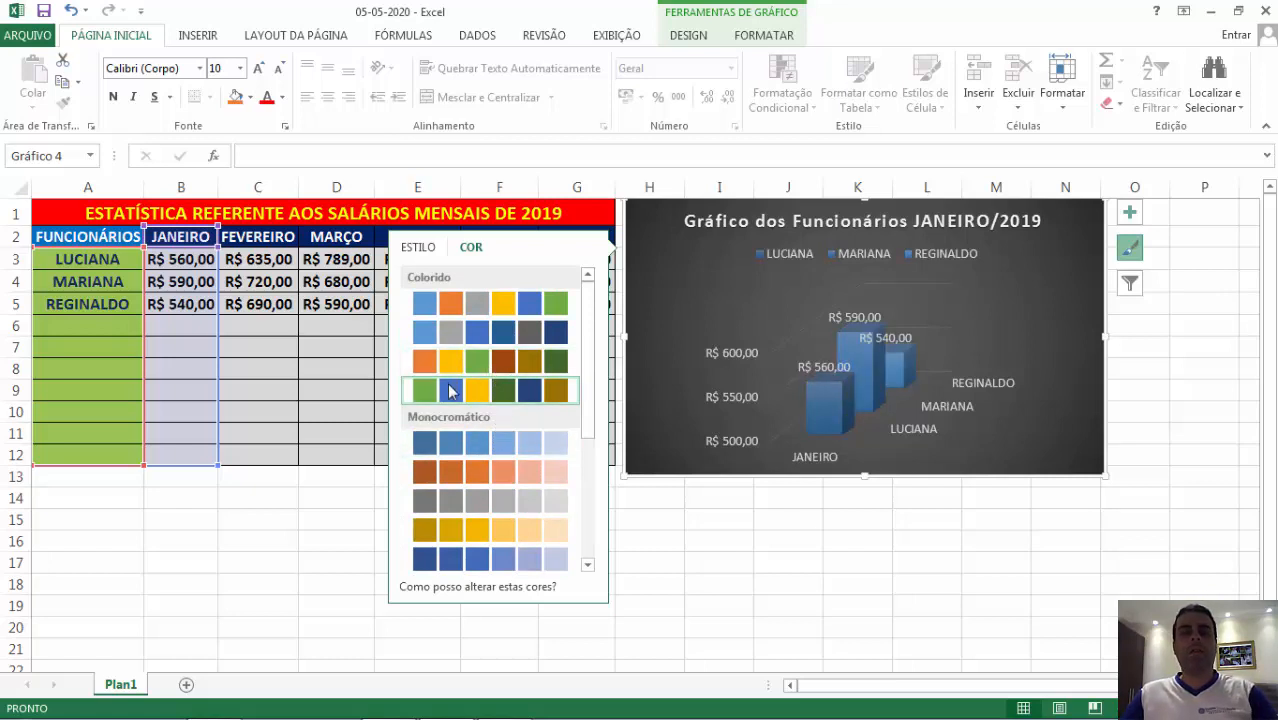
click(446, 361)
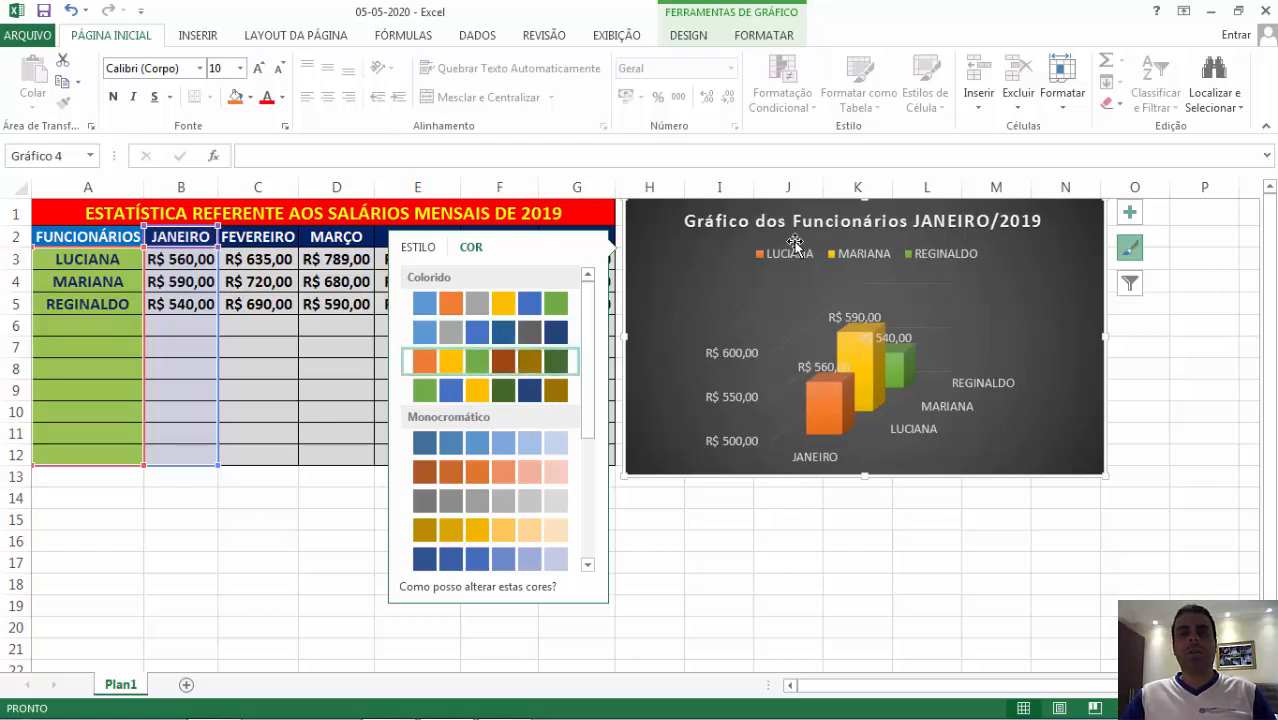
- Reapply the dark grey chart style to the January chart and look through the remaining styles
click(420, 248)
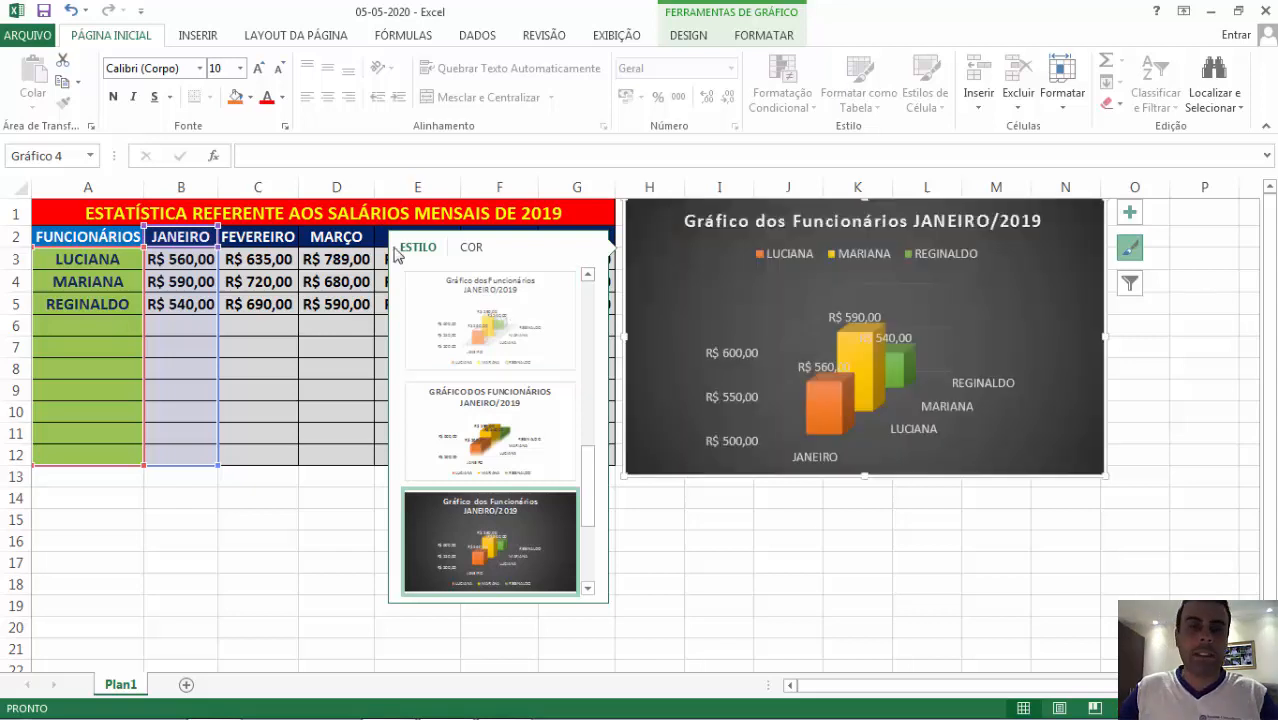
click(468, 249)
click(420, 249)
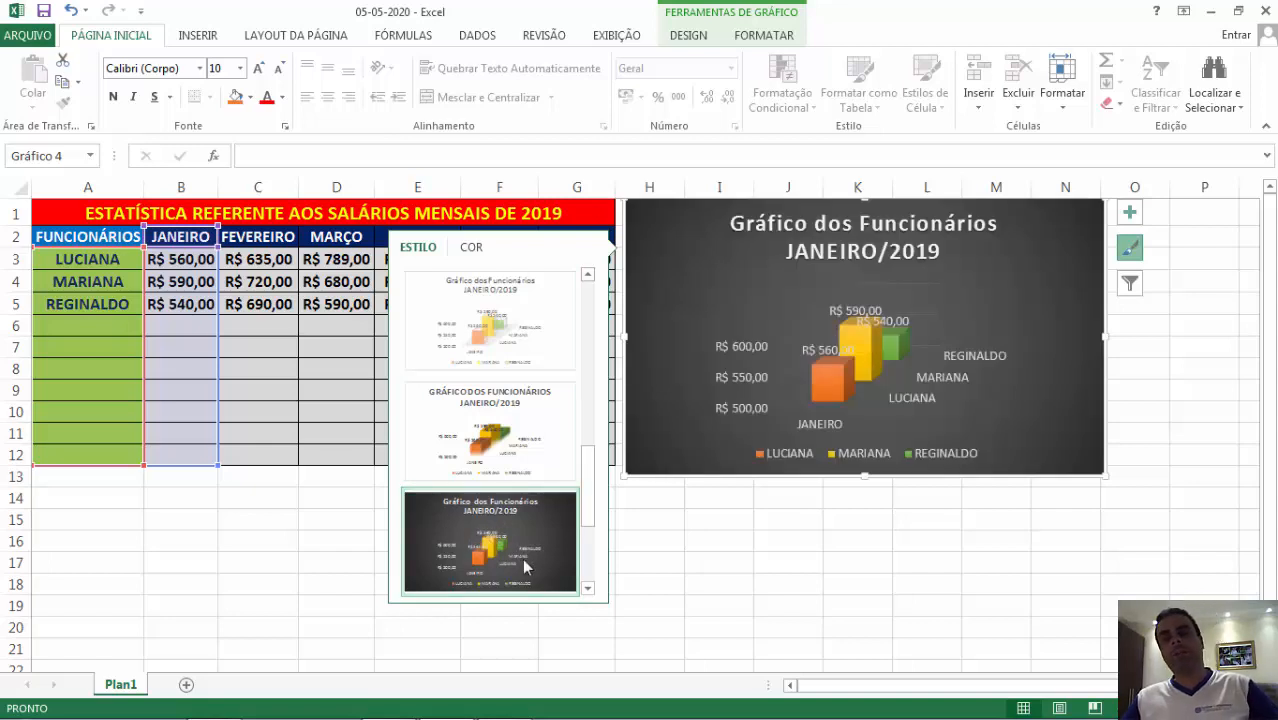
drag(586, 508, 586, 597)
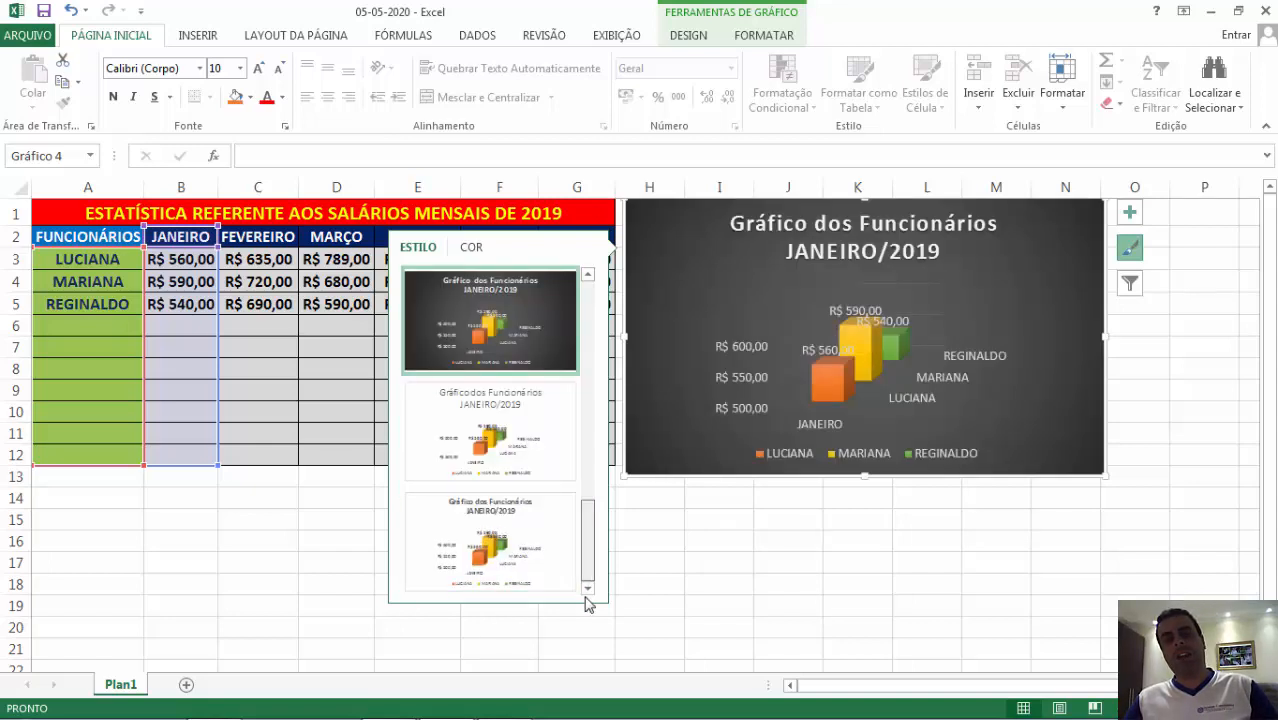
click(907, 641)
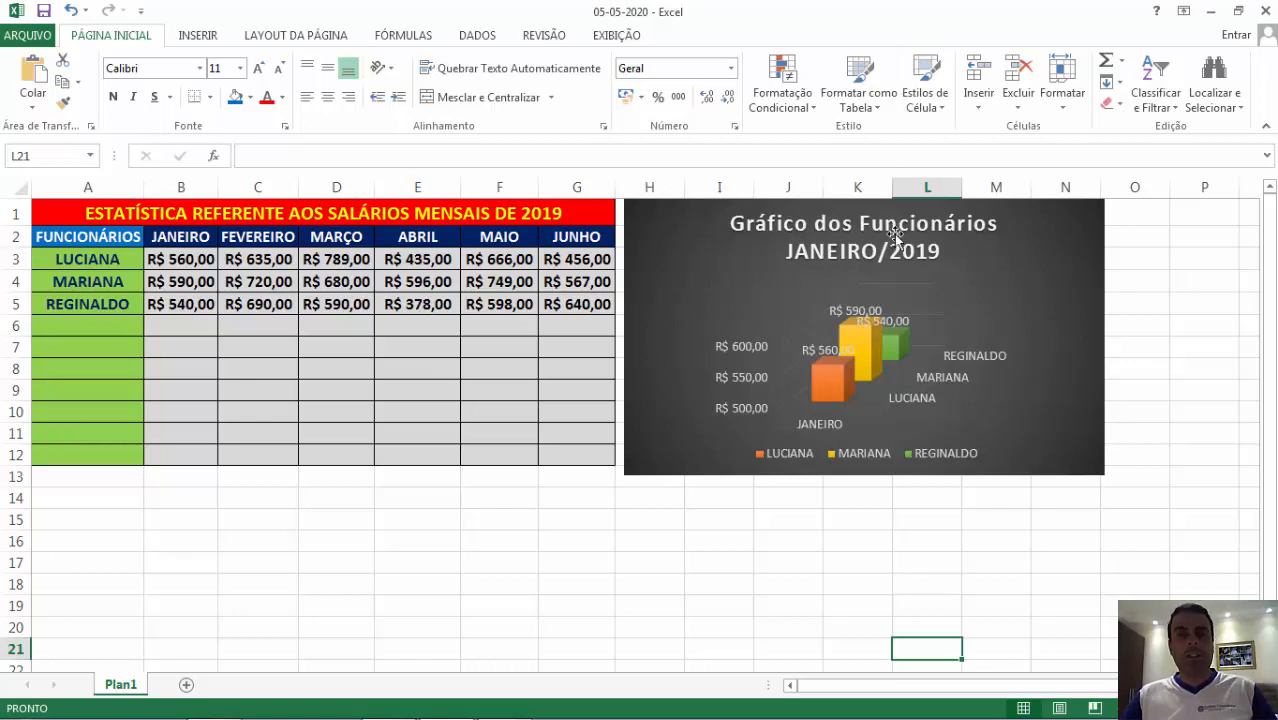
- Try filtering the January chart to only the third employee's series
click(1090, 282)
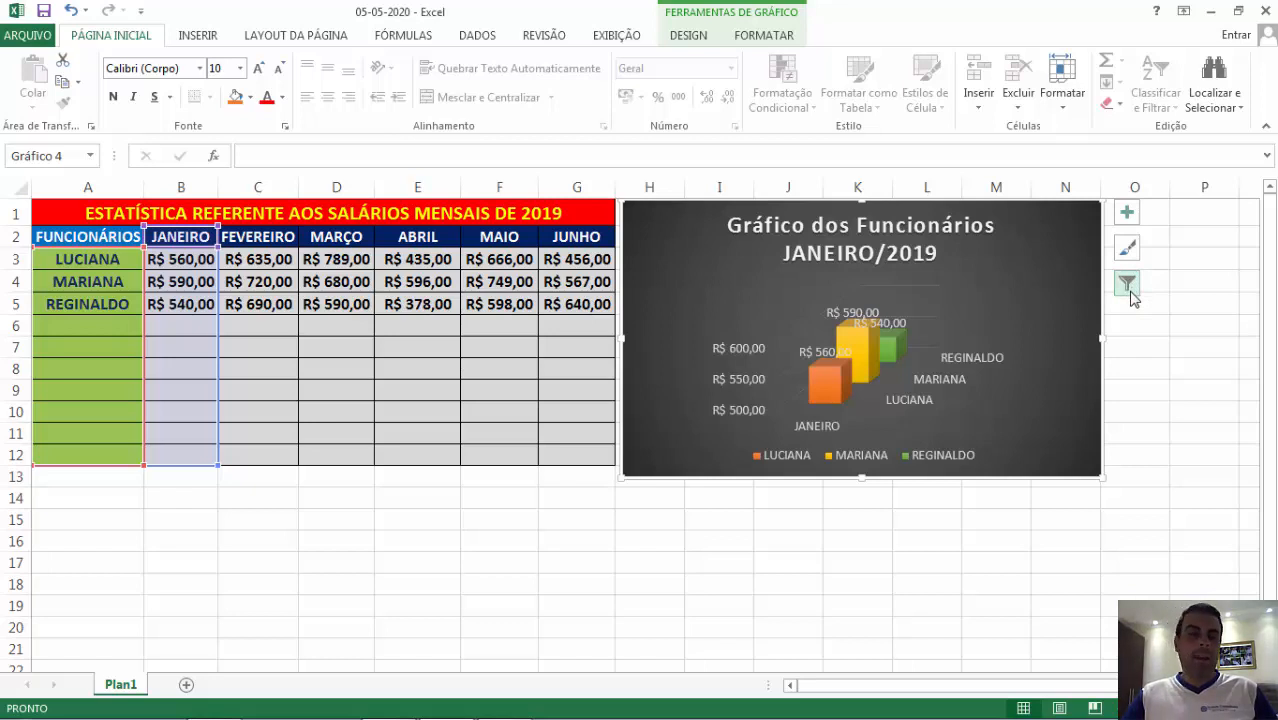
click(1128, 288)
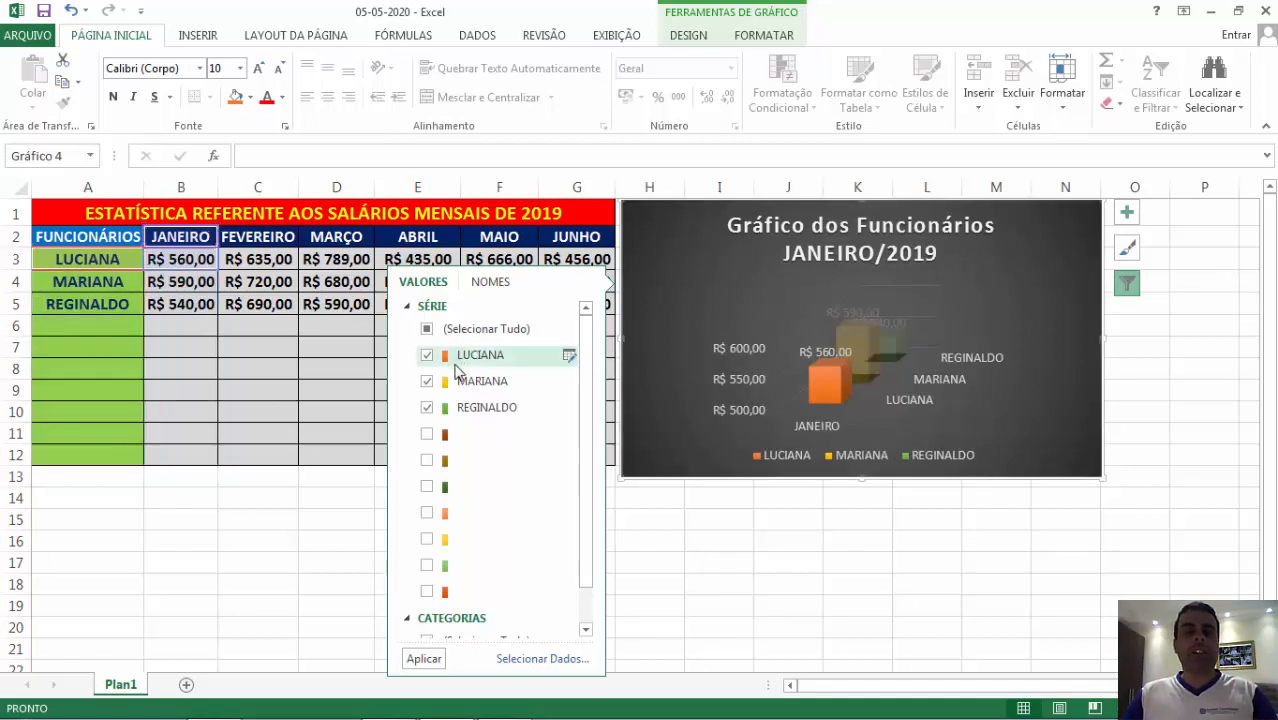
click(428, 382)
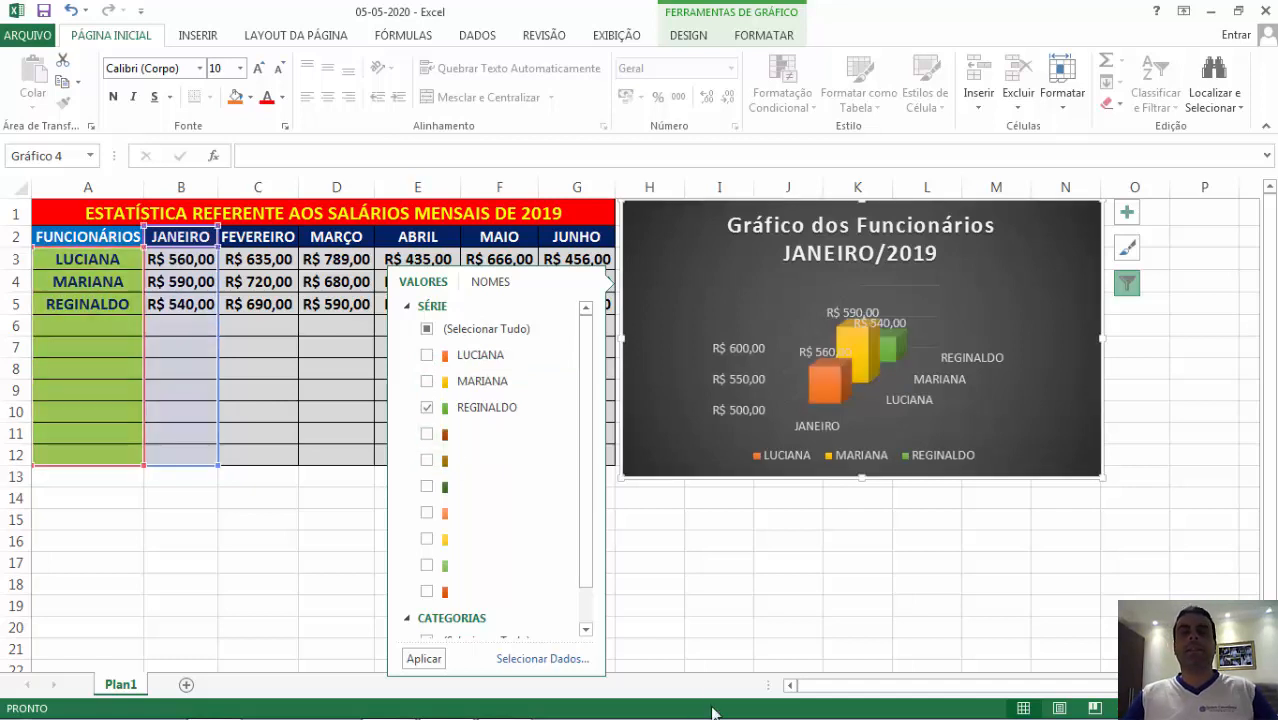
click(427, 408)
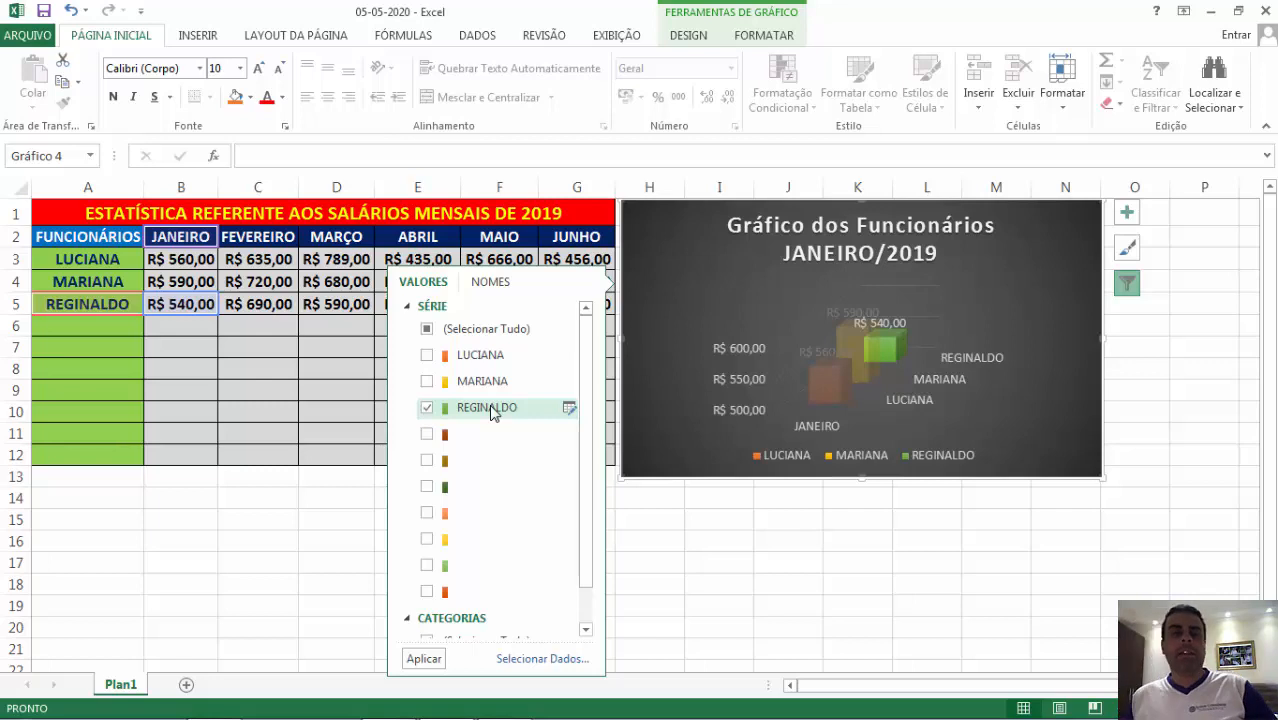
click(423, 659)
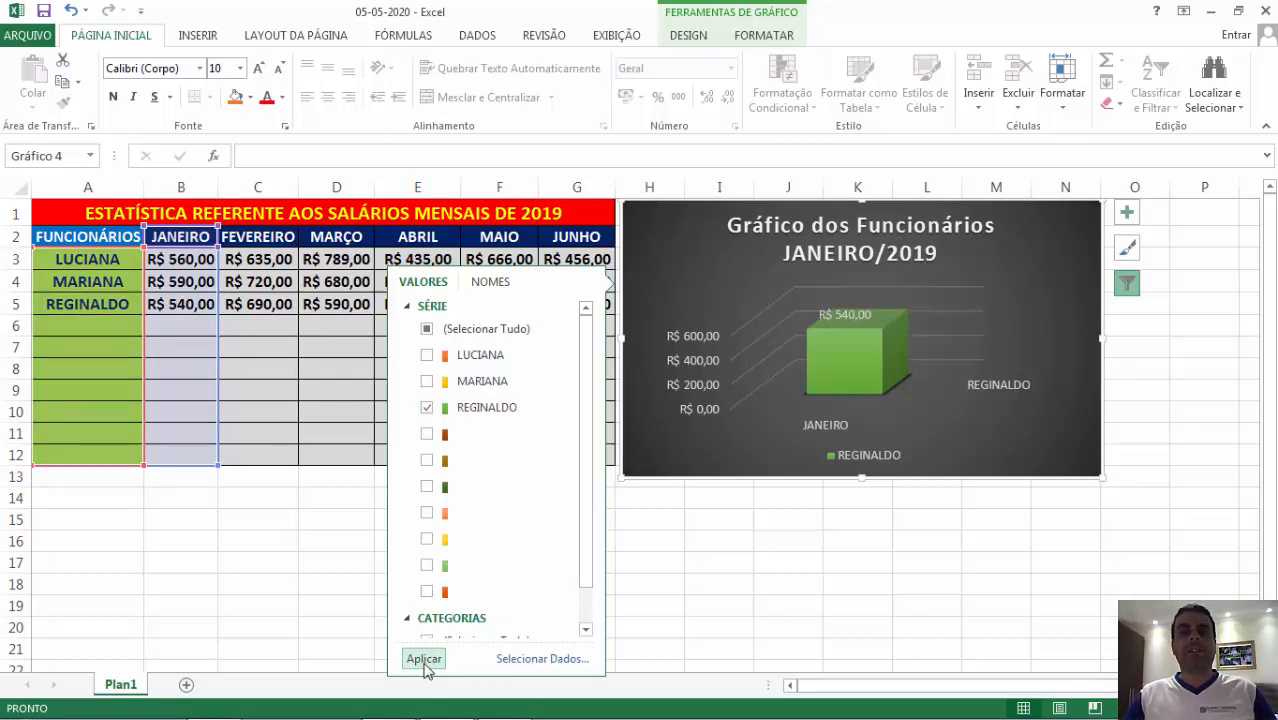
- Try the chart filter with the second and third employees' series, and with only the first and third
click(429, 381)
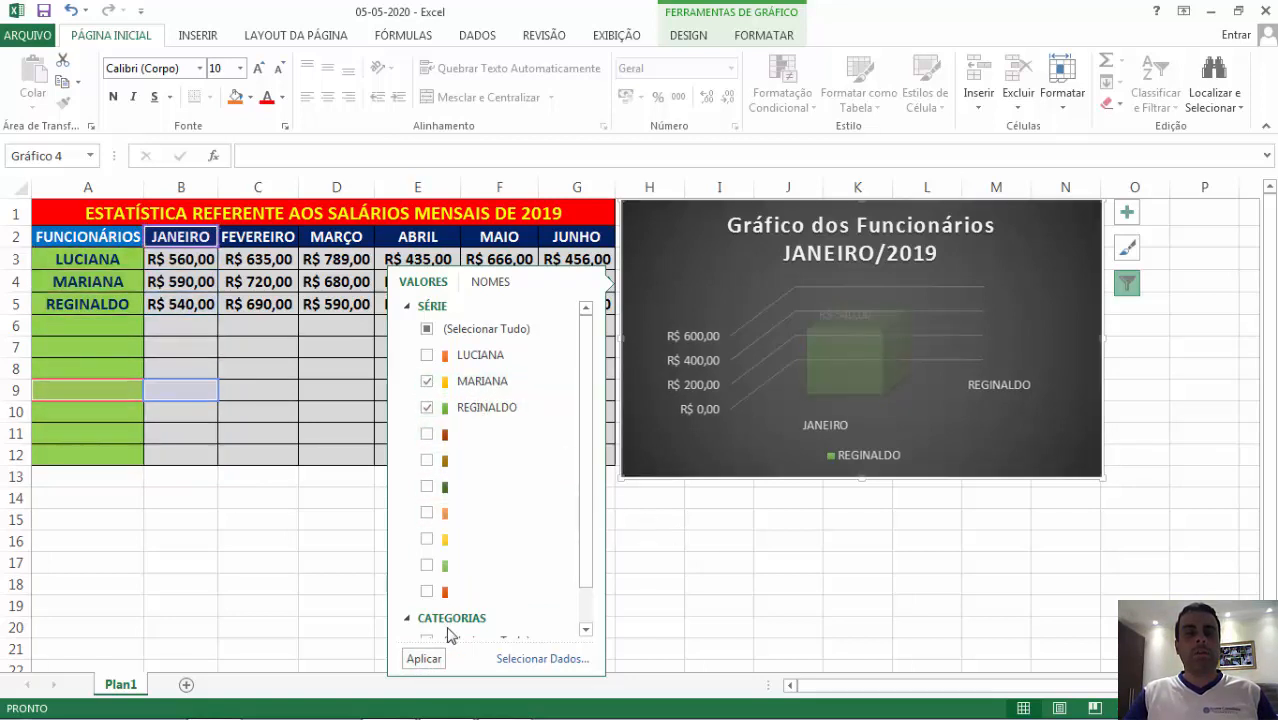
click(423, 658)
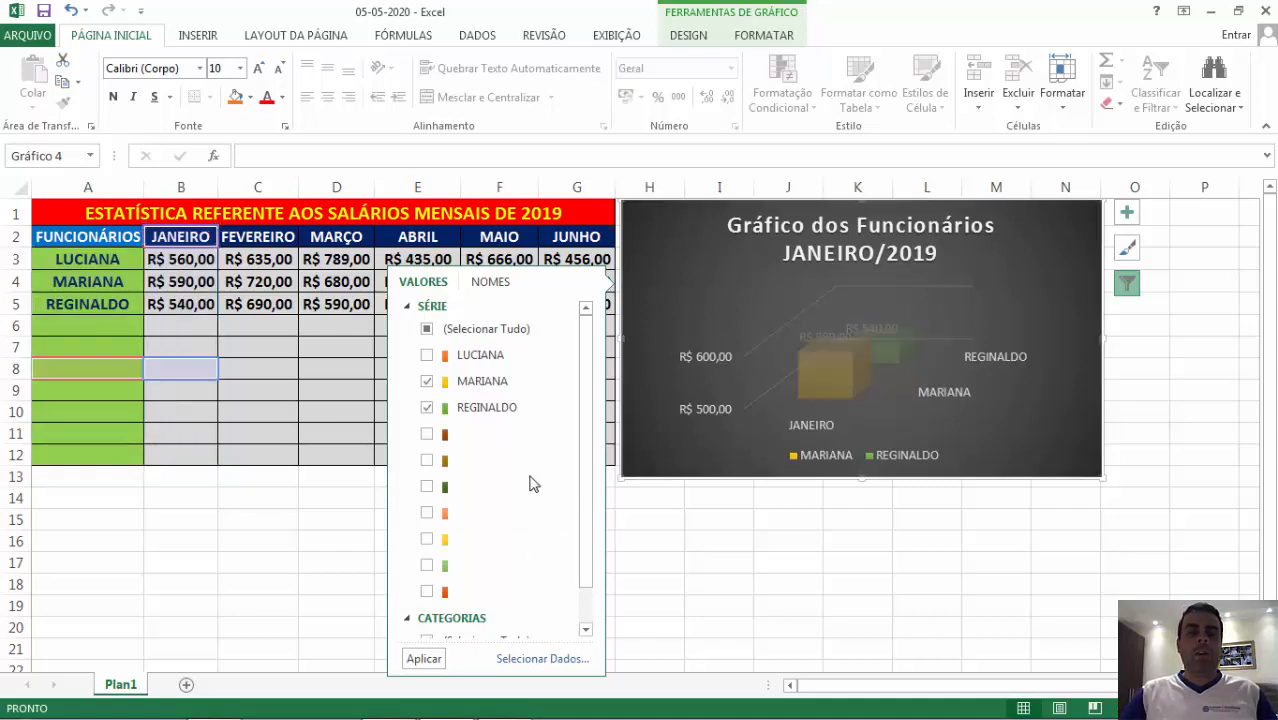
click(428, 381)
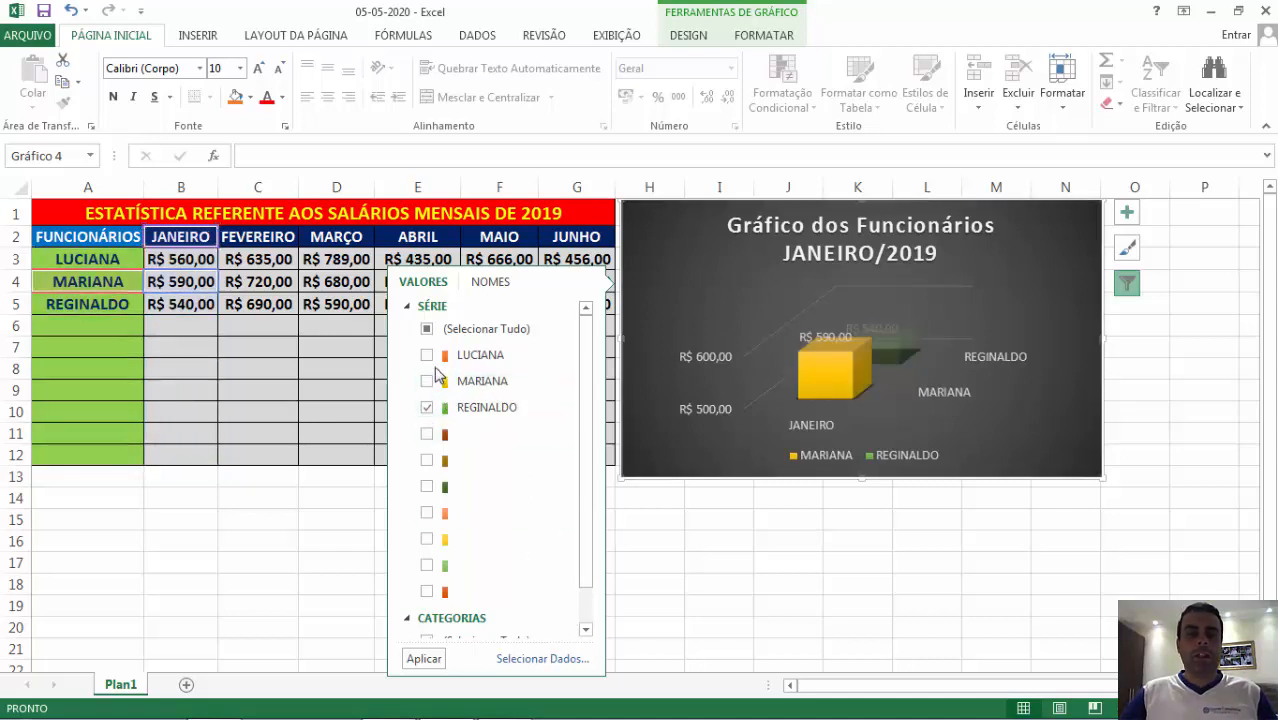
click(427, 355)
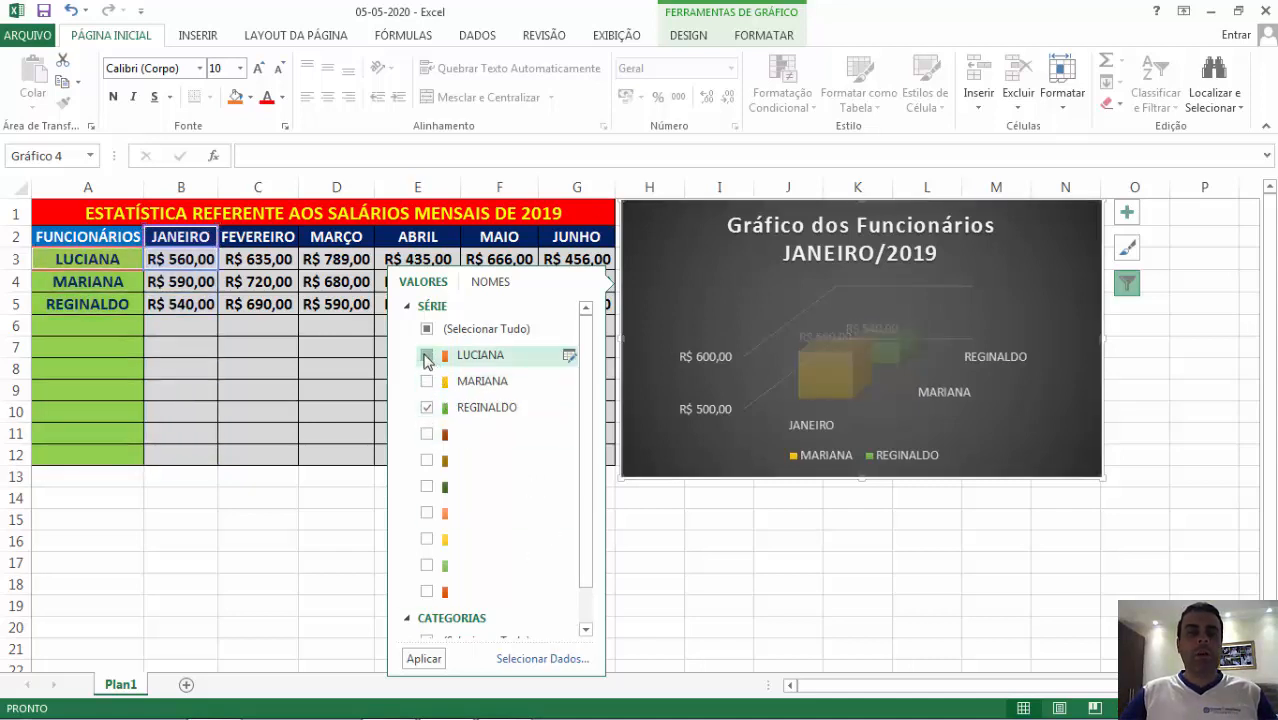
click(424, 658)
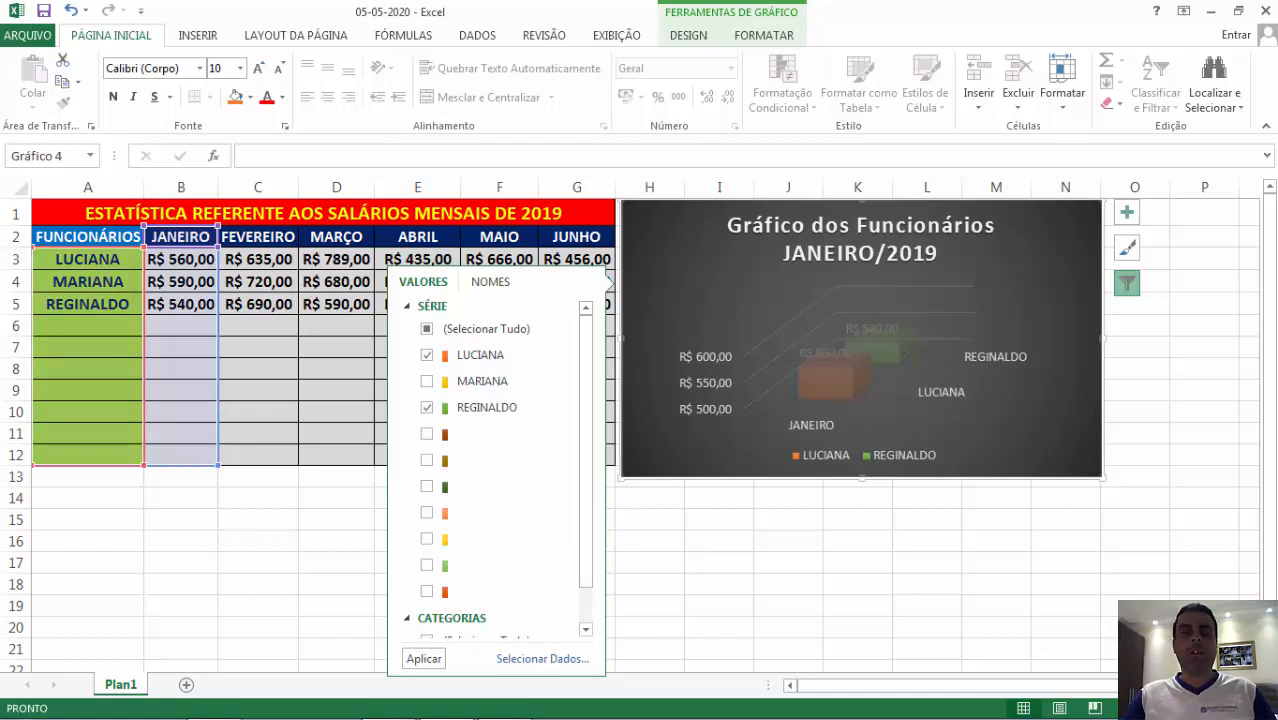
- Include the second employee's series in the chart filter again and deselect the chart
click(427, 381)
click(425, 668)
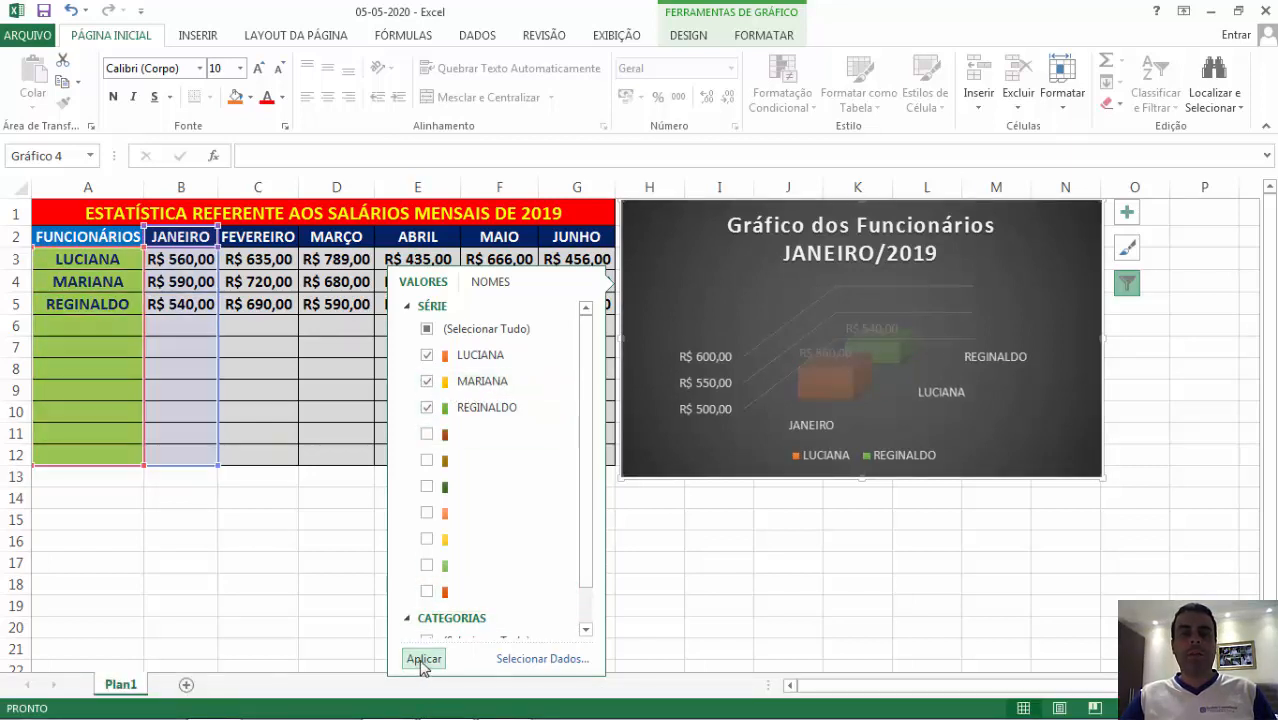
click(879, 556)
click(1072, 358)
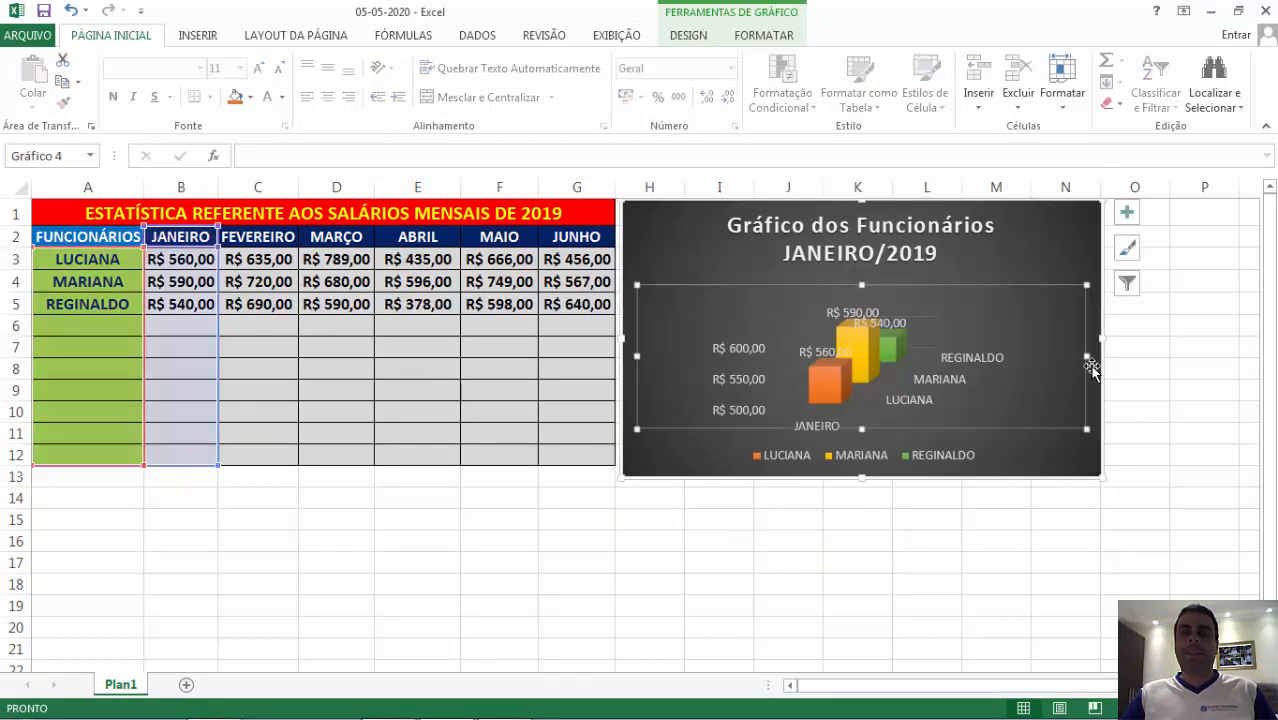
click(1138, 352)
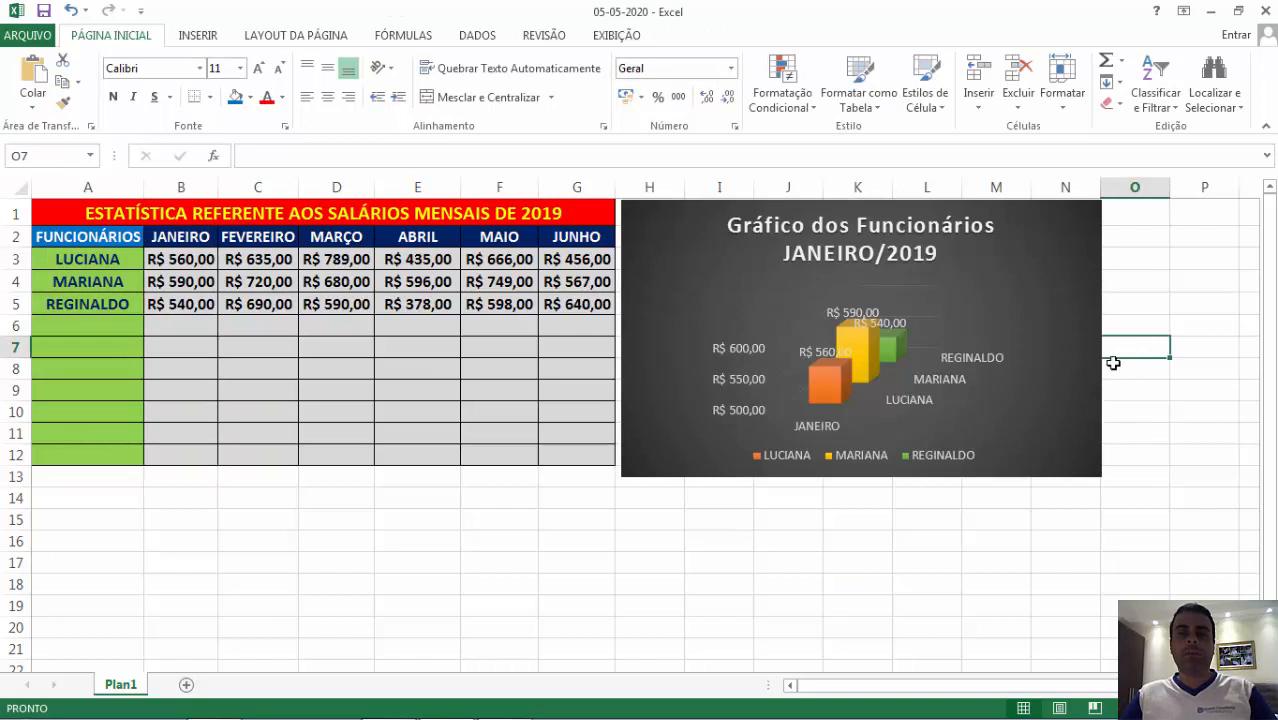
click(1122, 217)
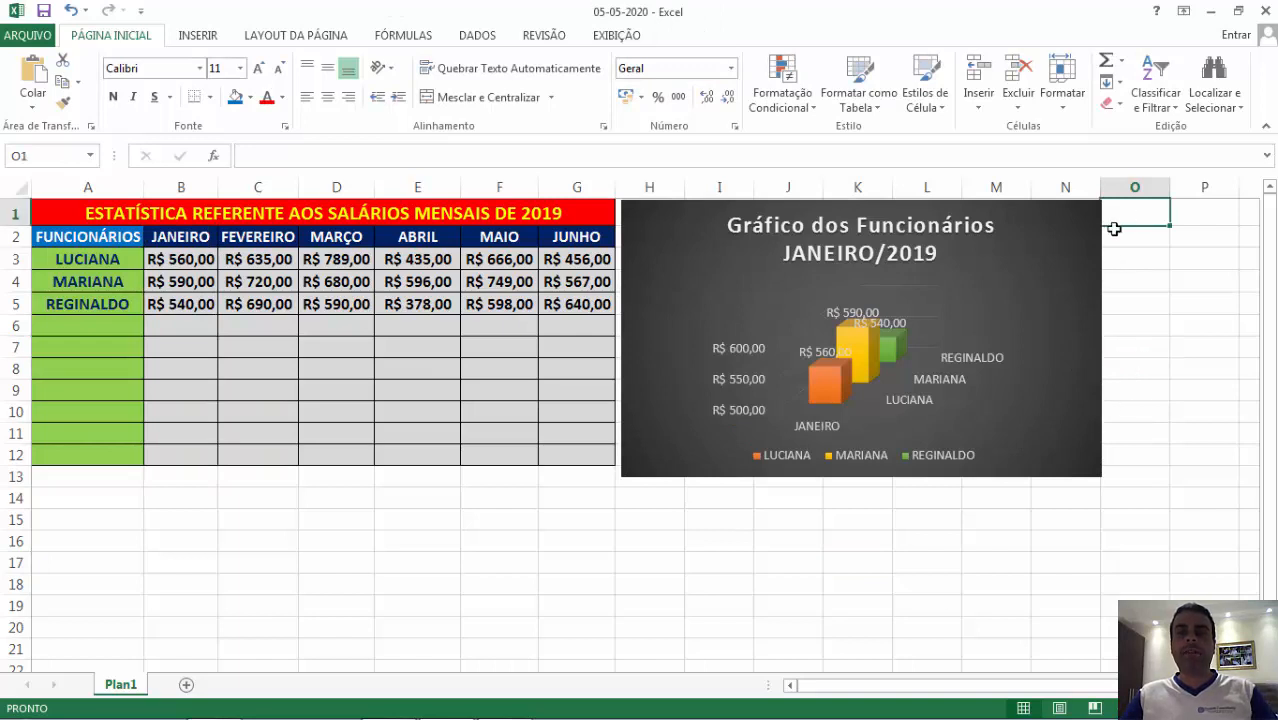
- Shrink the January chart to span about columns H to M and rows 1 to 11
click(1094, 471)
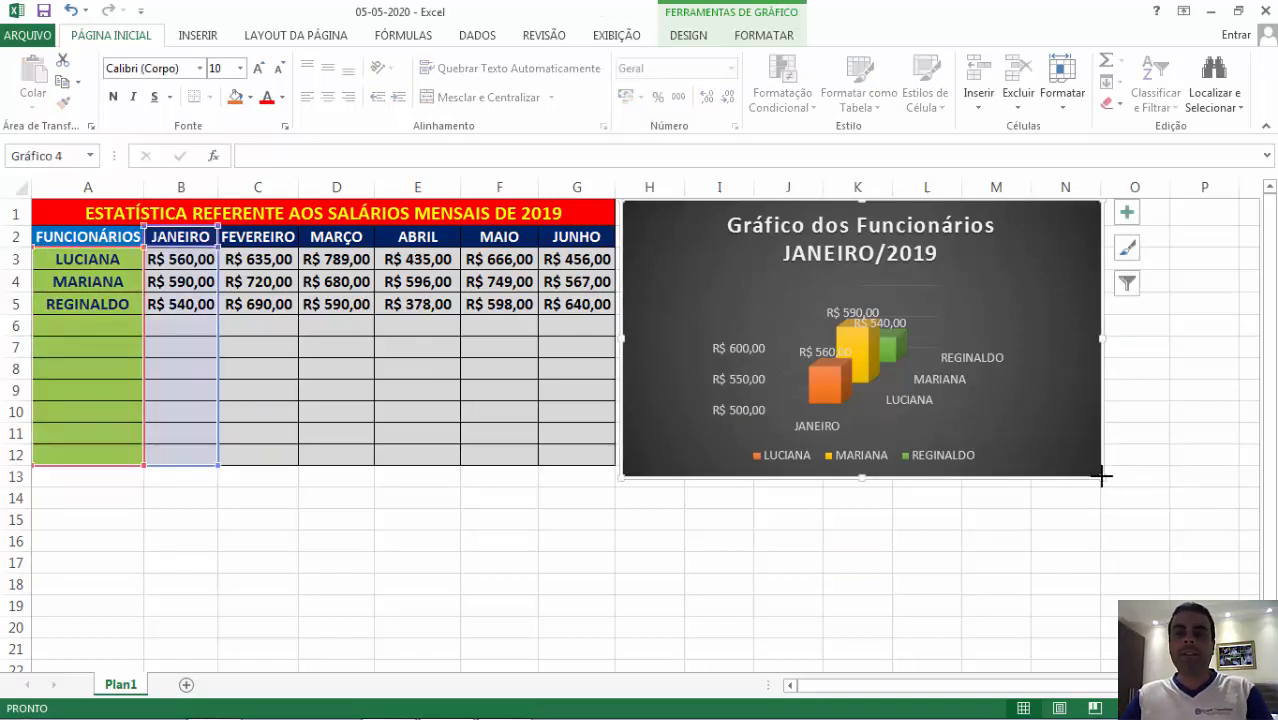
drag(1102, 477, 902, 369)
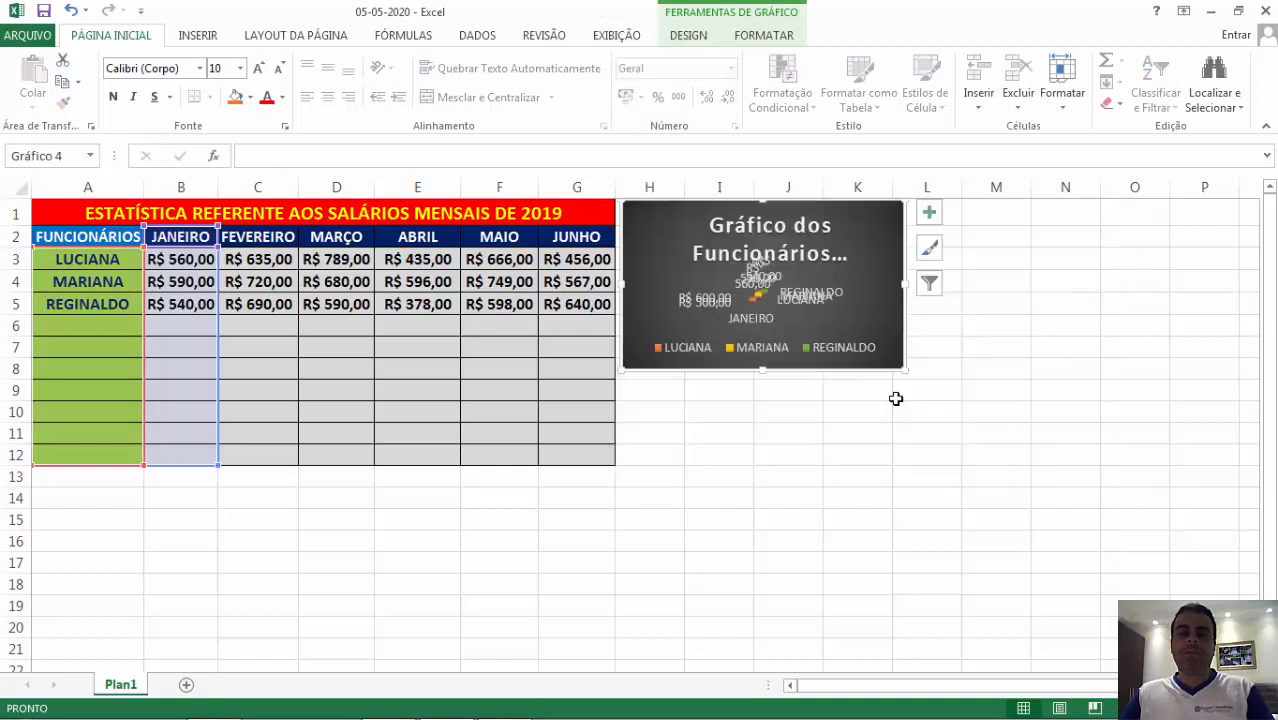
drag(905, 373, 983, 428)
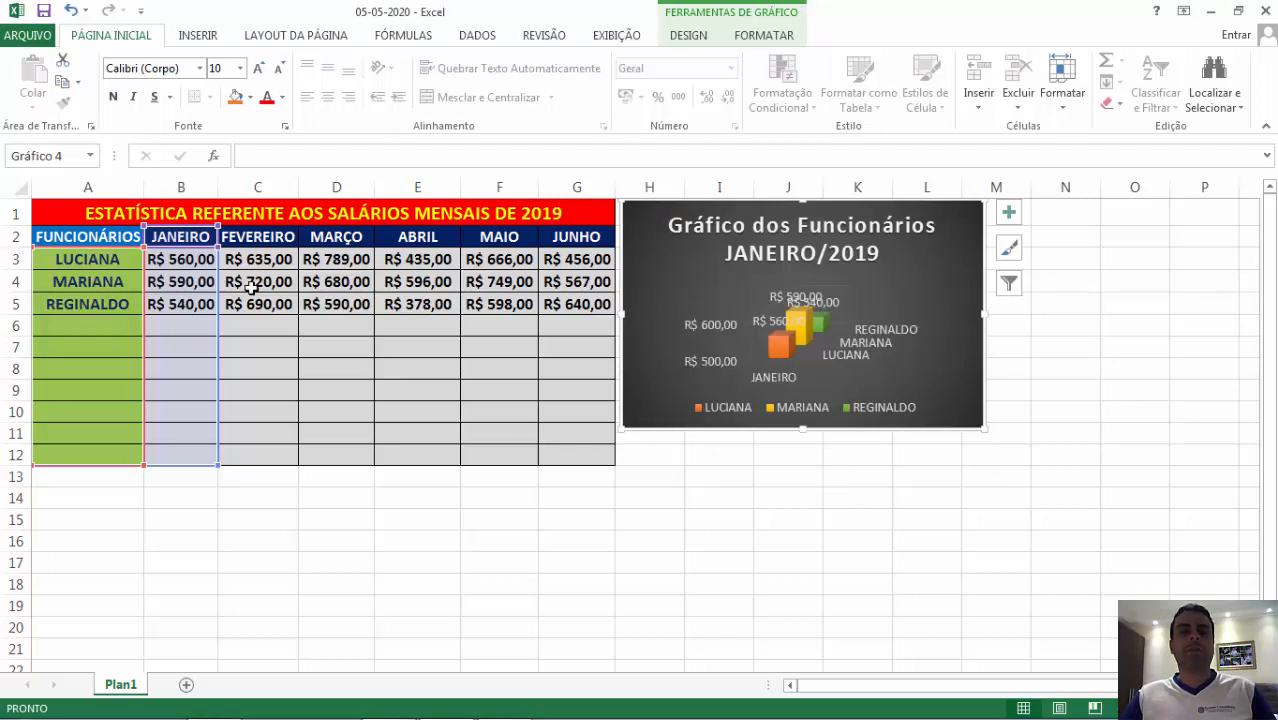
- Insert a 3D column chart (Colunas 3D) from A2:A12 and C2:C12 for FEVEREIRO, using the variant with one series per employee
drag(264, 245, 262, 455)
drag(119, 236, 108, 456)
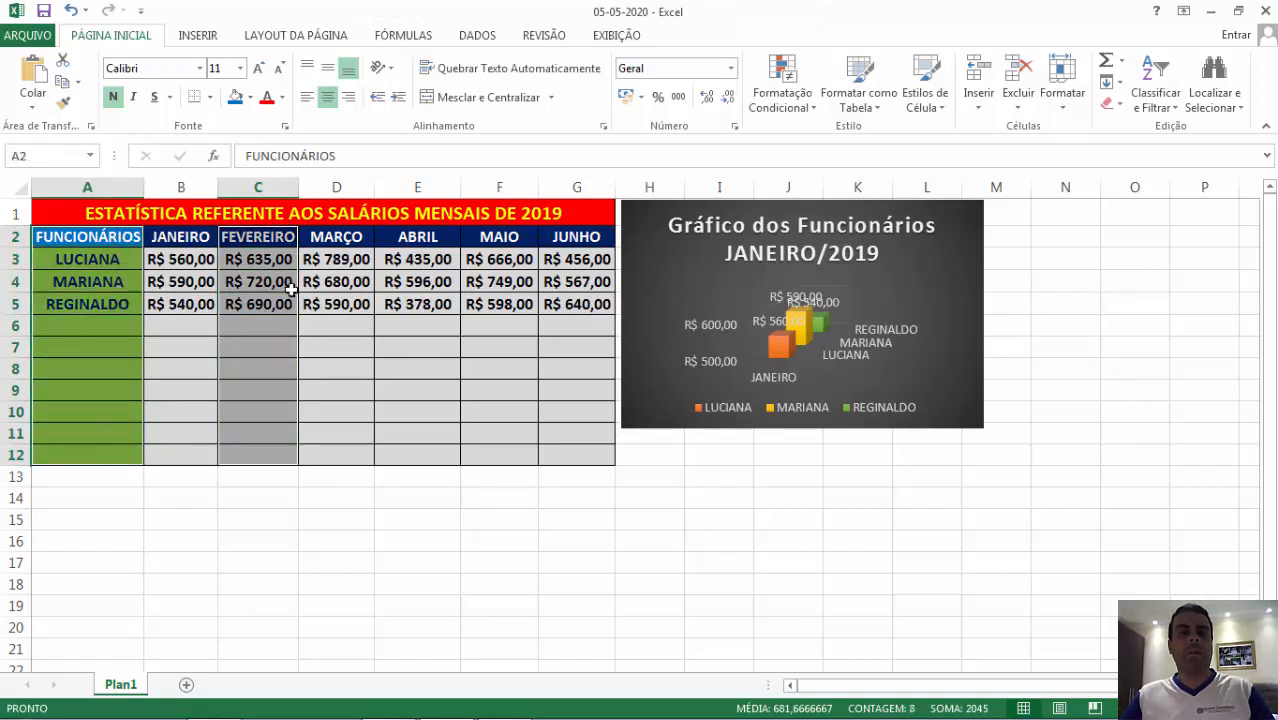
click(205, 37)
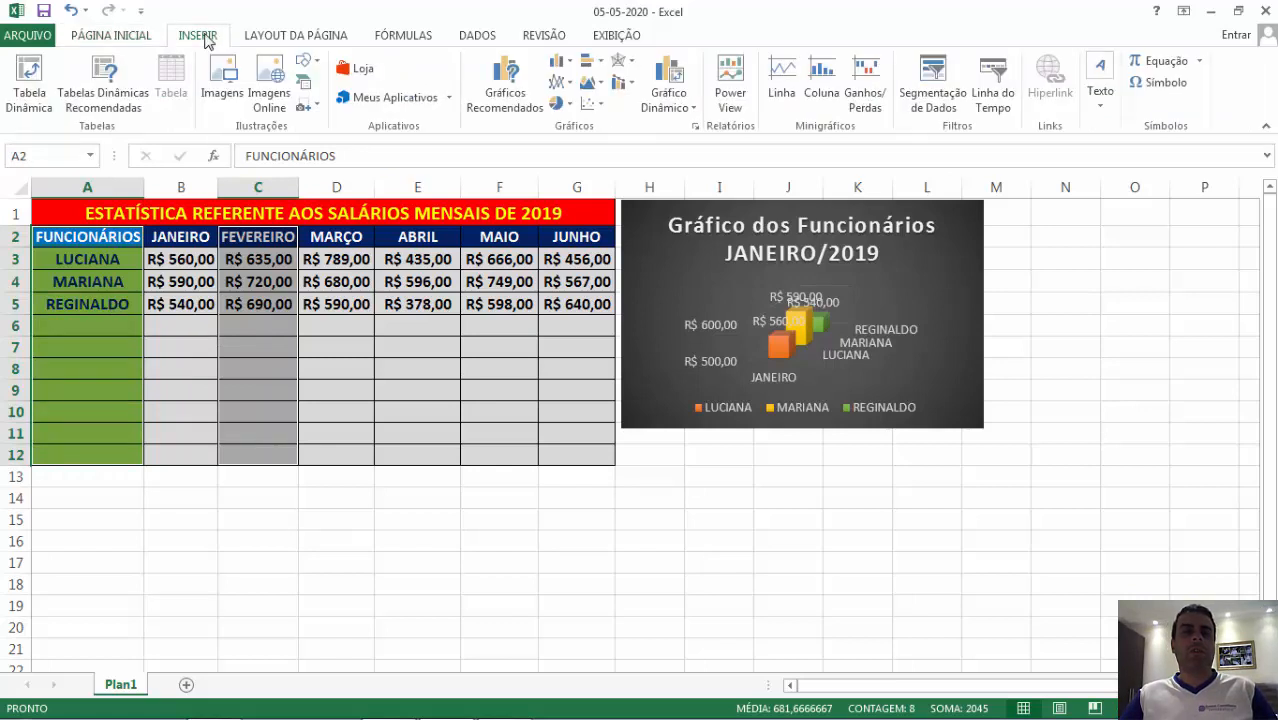
click(516, 104)
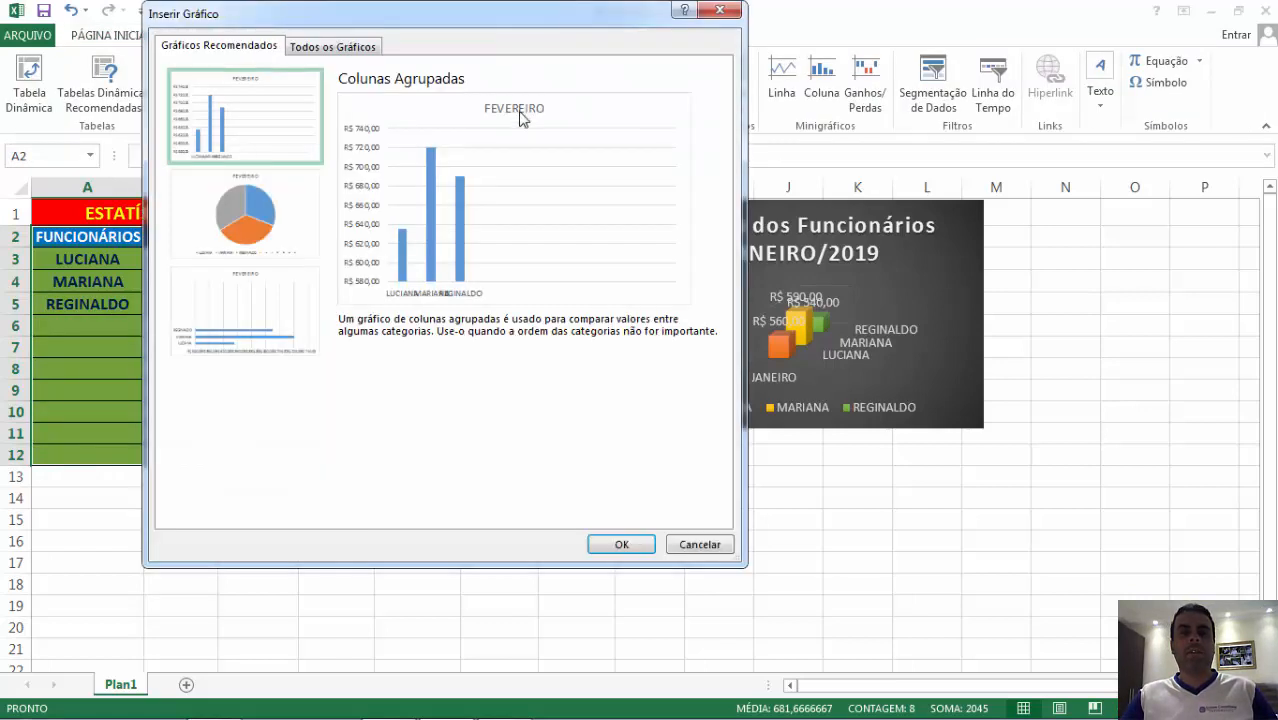
click(310, 50)
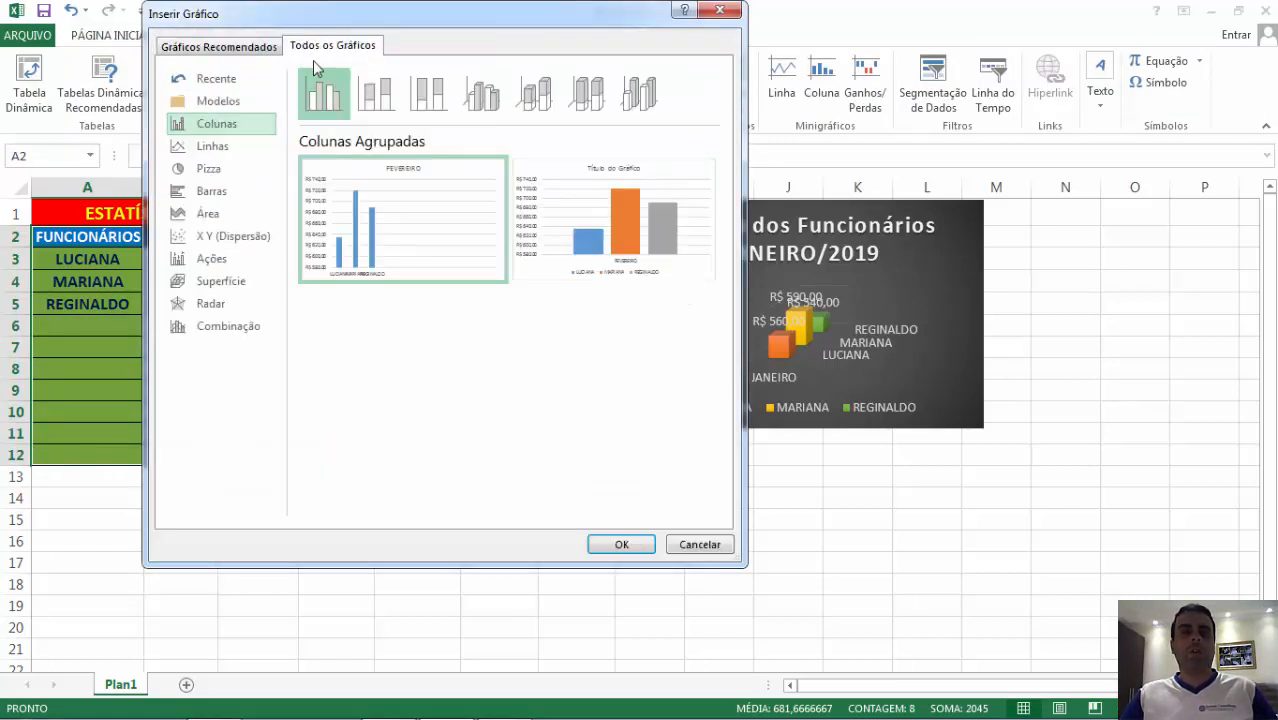
click(635, 100)
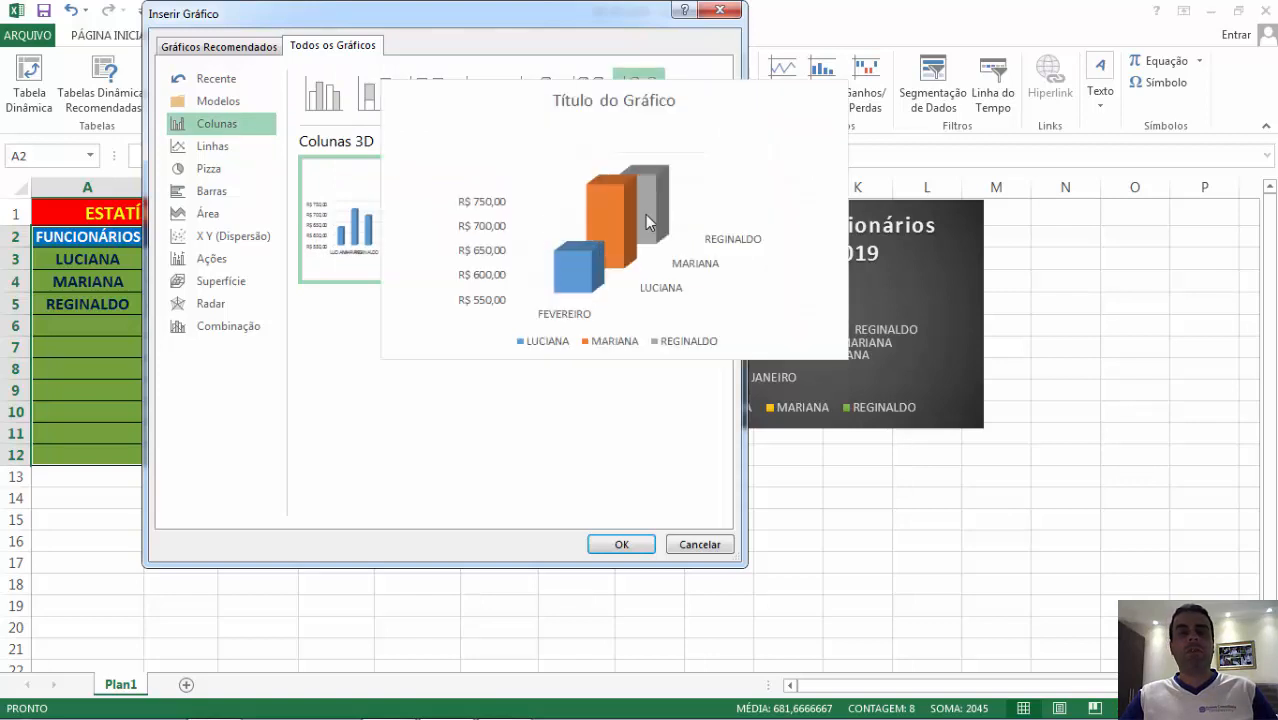
mouse_move(648, 188)
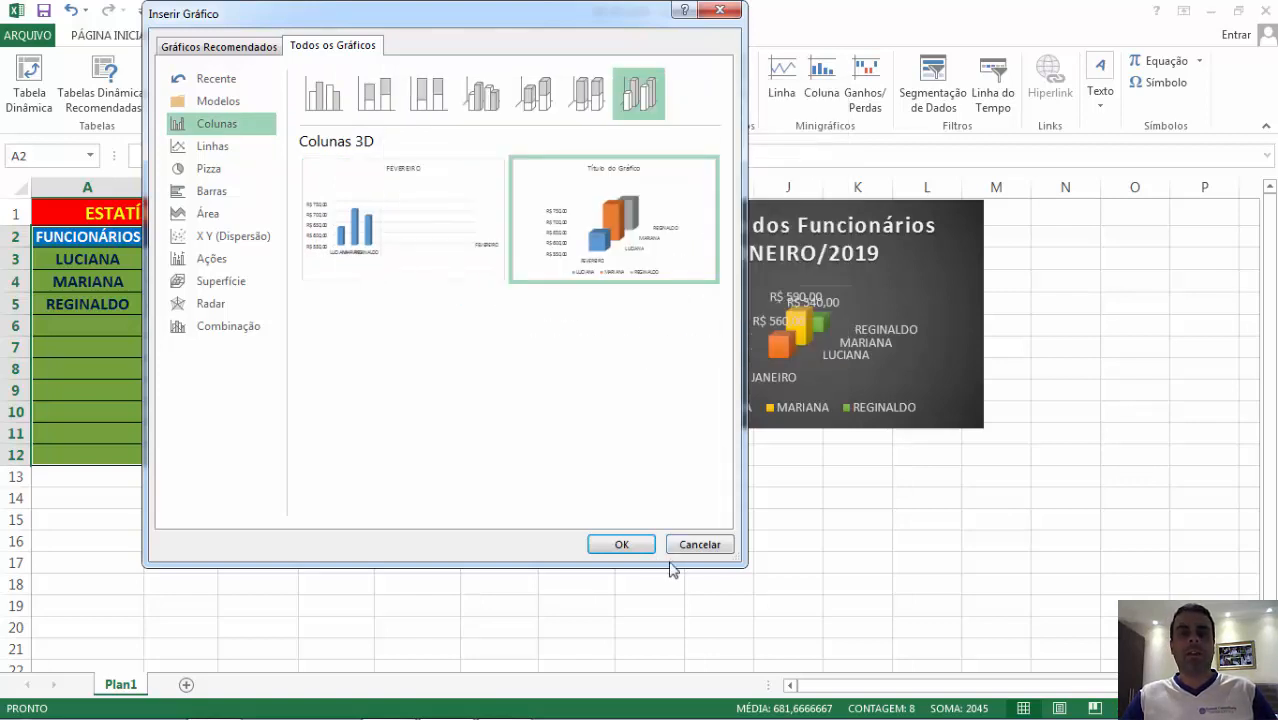
click(618, 545)
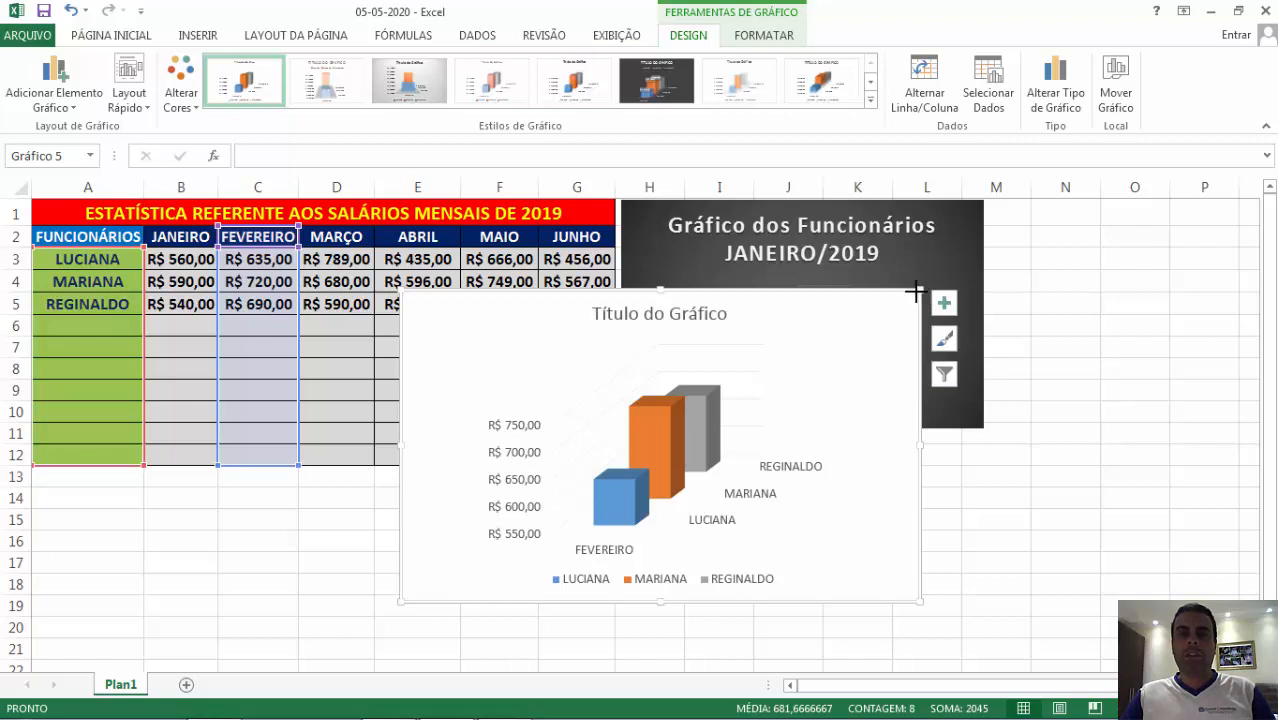
- Shrink the February chart and place it directly beside the January chart, with its lower edge aligned to that chart's
drag(926, 292, 765, 405)
drag(589, 470, 1011, 339)
click(837, 477)
click(734, 491)
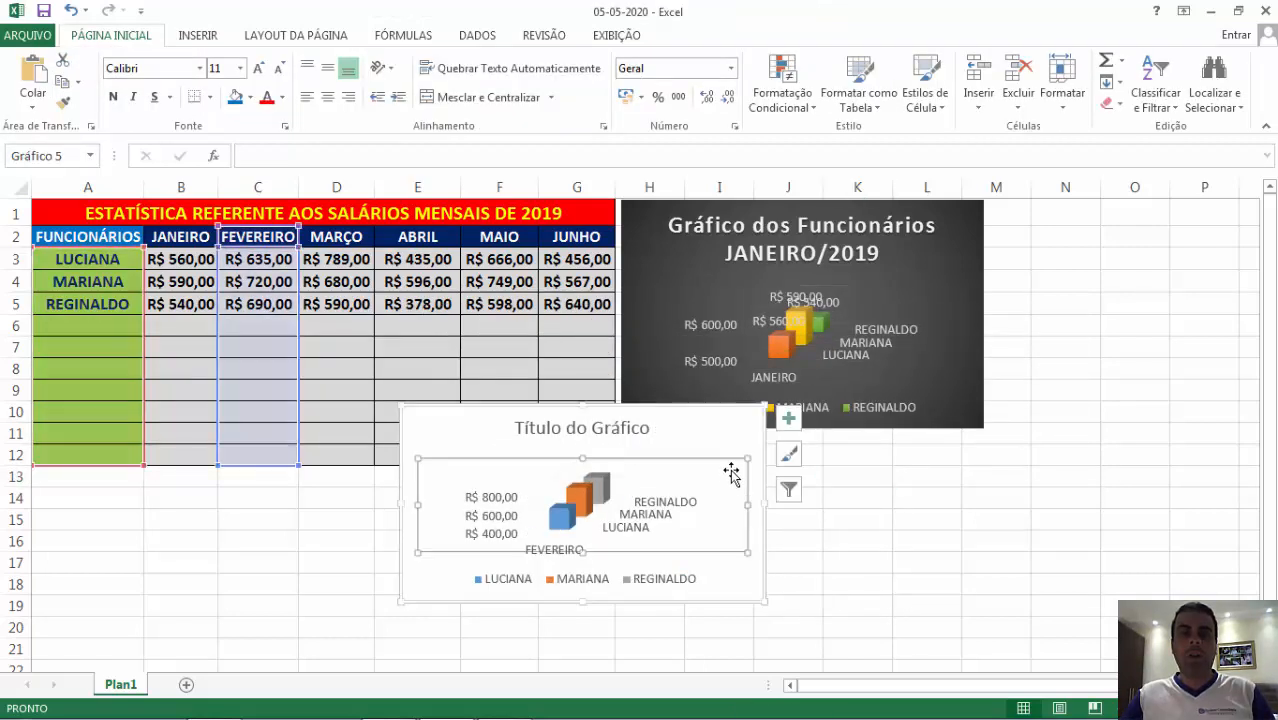
drag(673, 408, 1184, 220)
ctrl+scroll(1080, 328, down, 1)
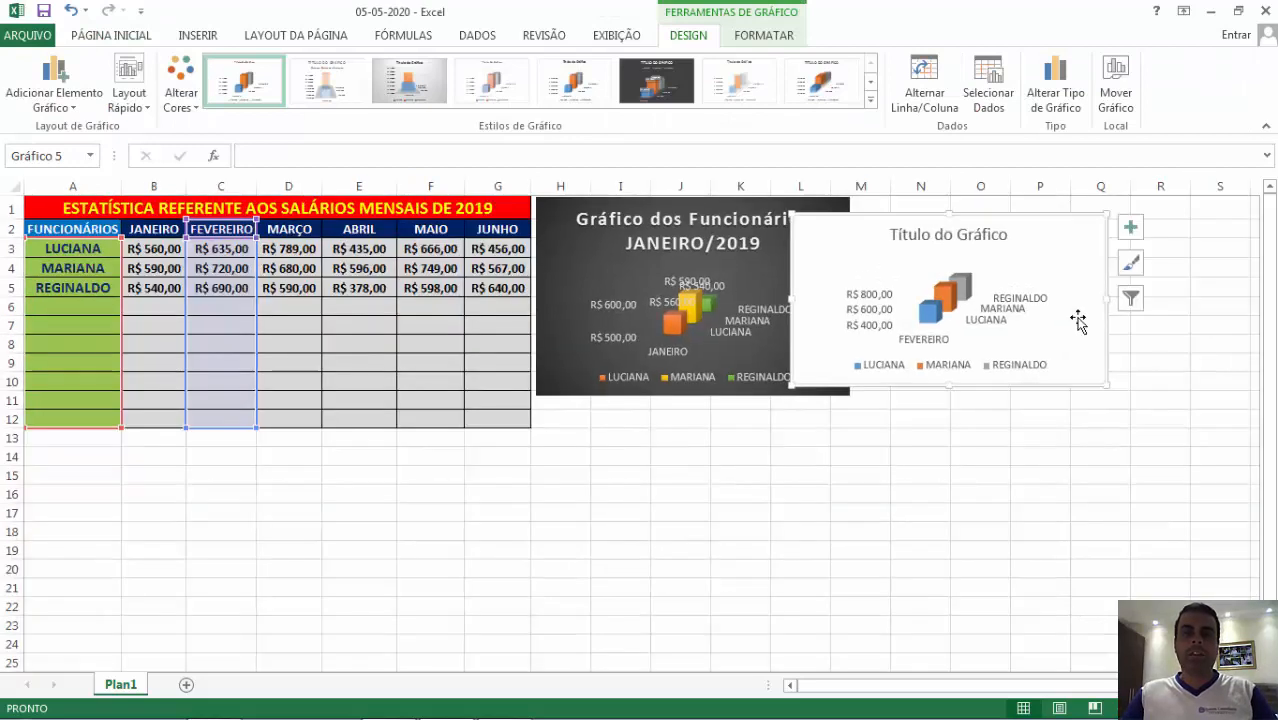
drag(1047, 220, 1110, 205)
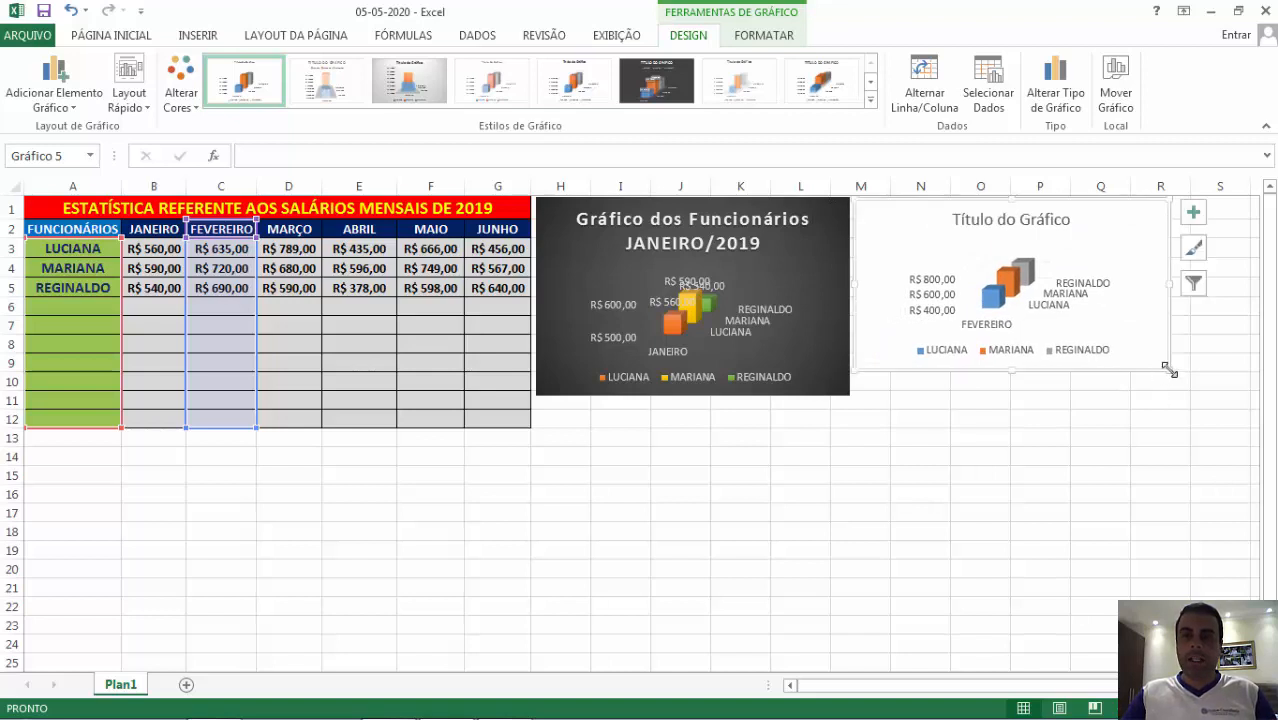
drag(1168, 370, 1197, 397)
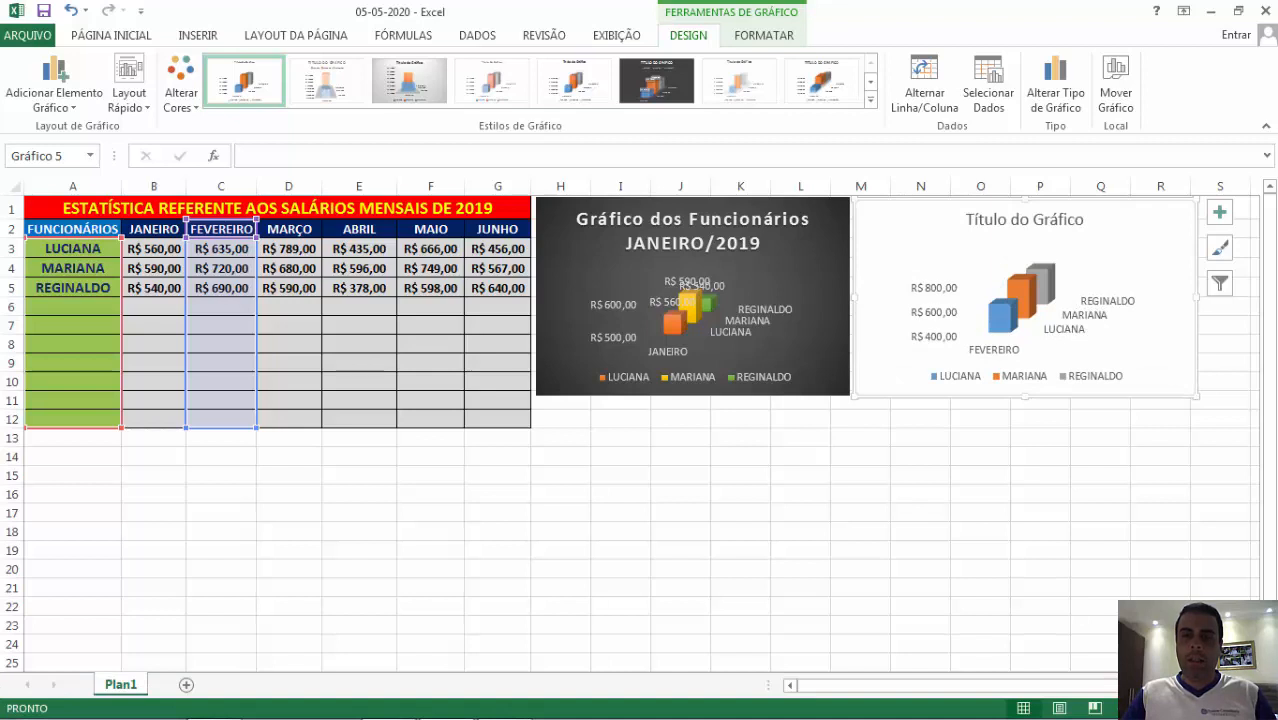
click(1058, 551)
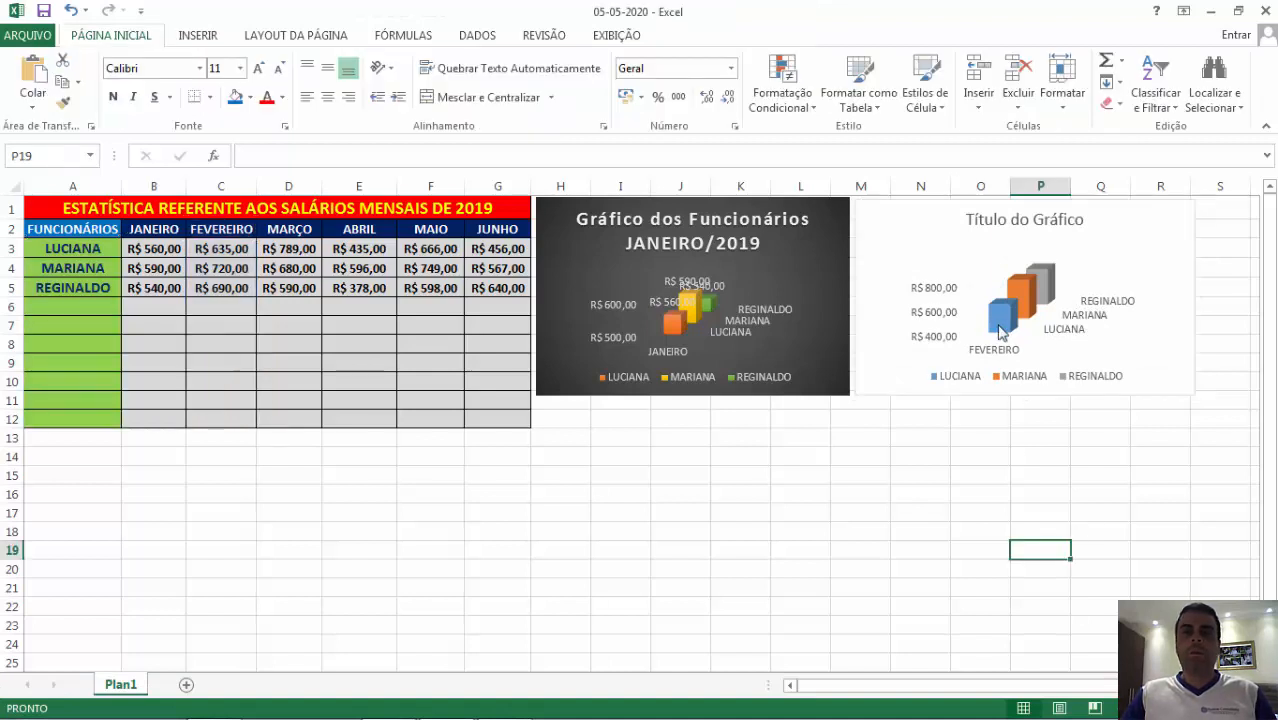
click(770, 320)
click(75, 510)
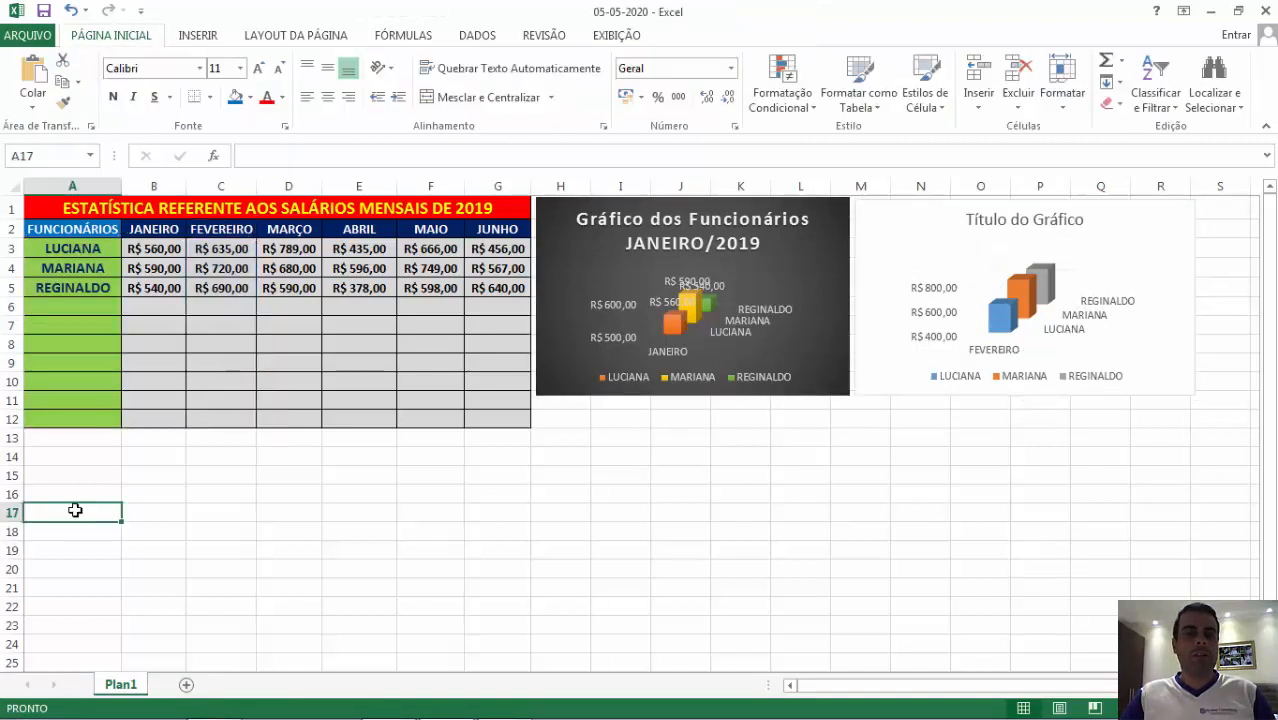
drag(70, 438, 282, 639)
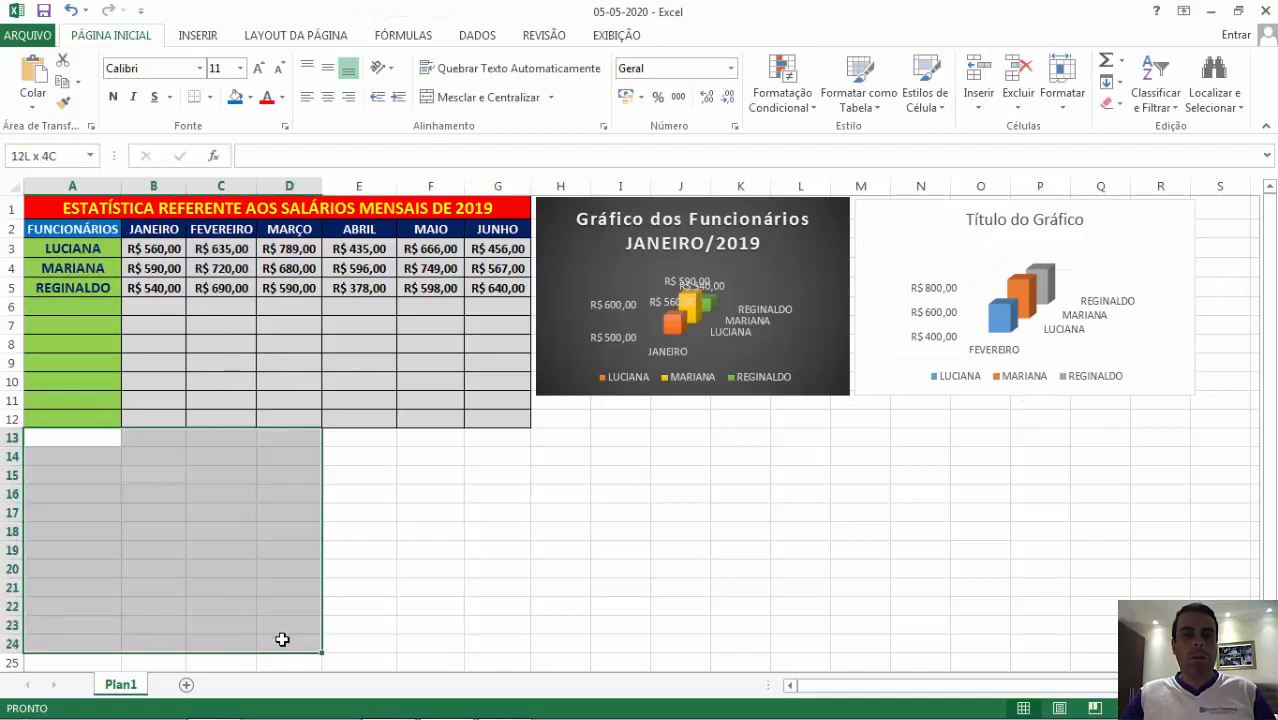
drag(354, 436, 585, 627)
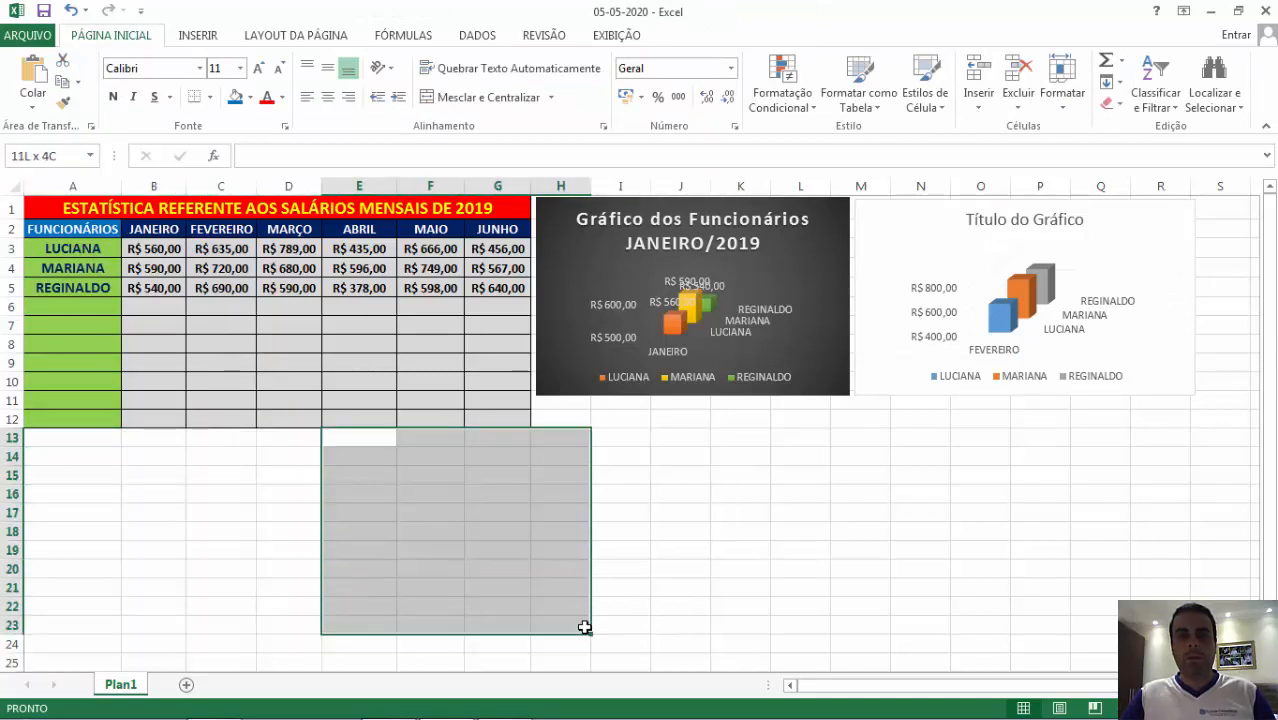
drag(639, 436, 843, 625)
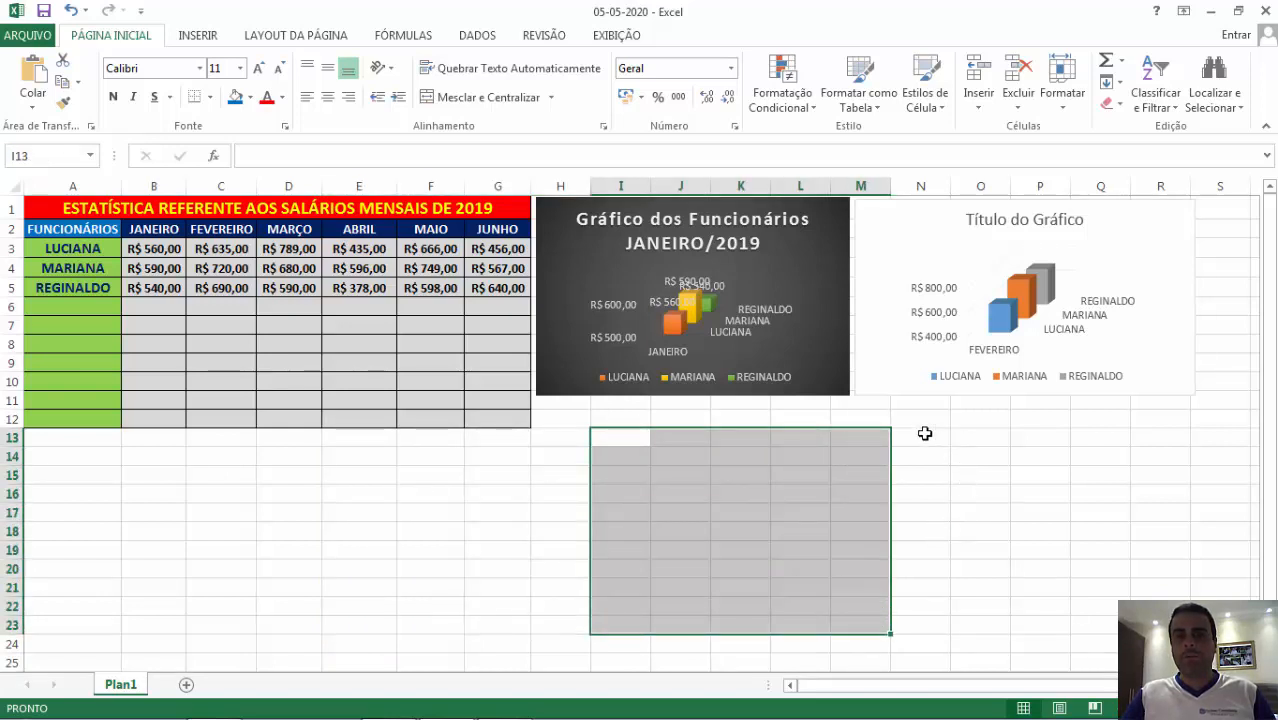
drag(924, 433, 1165, 645)
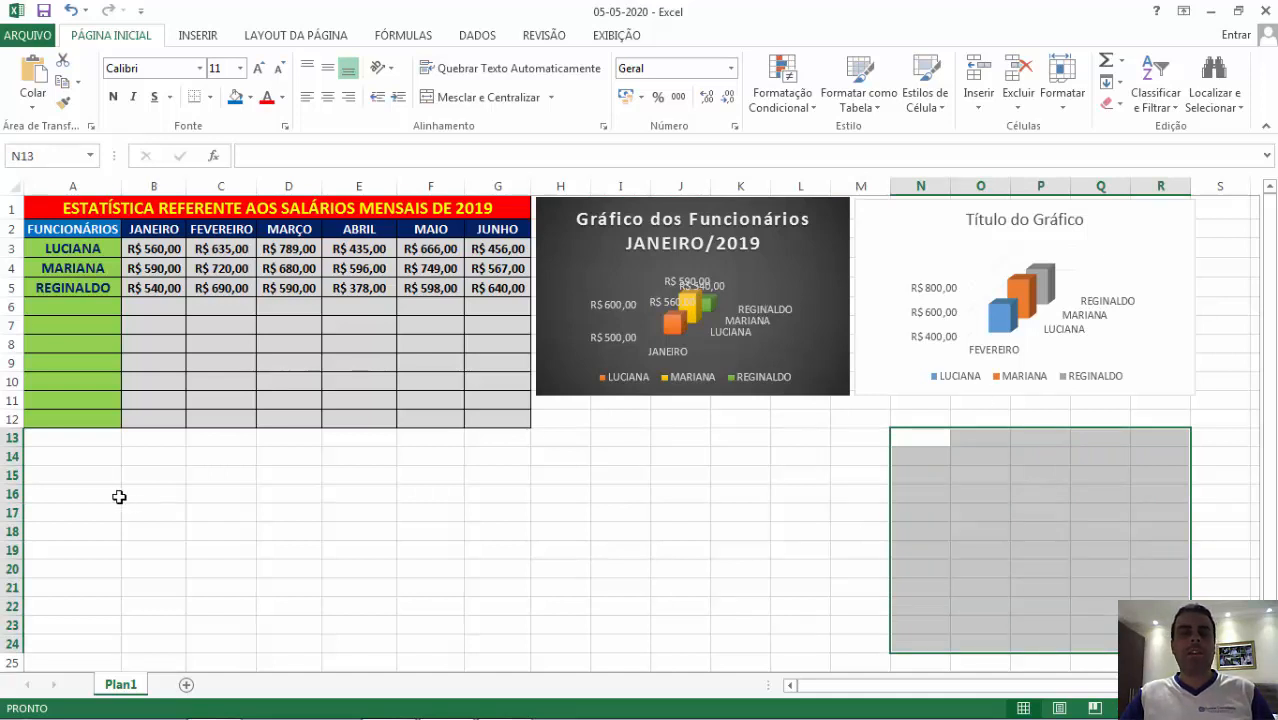
click(840, 530)
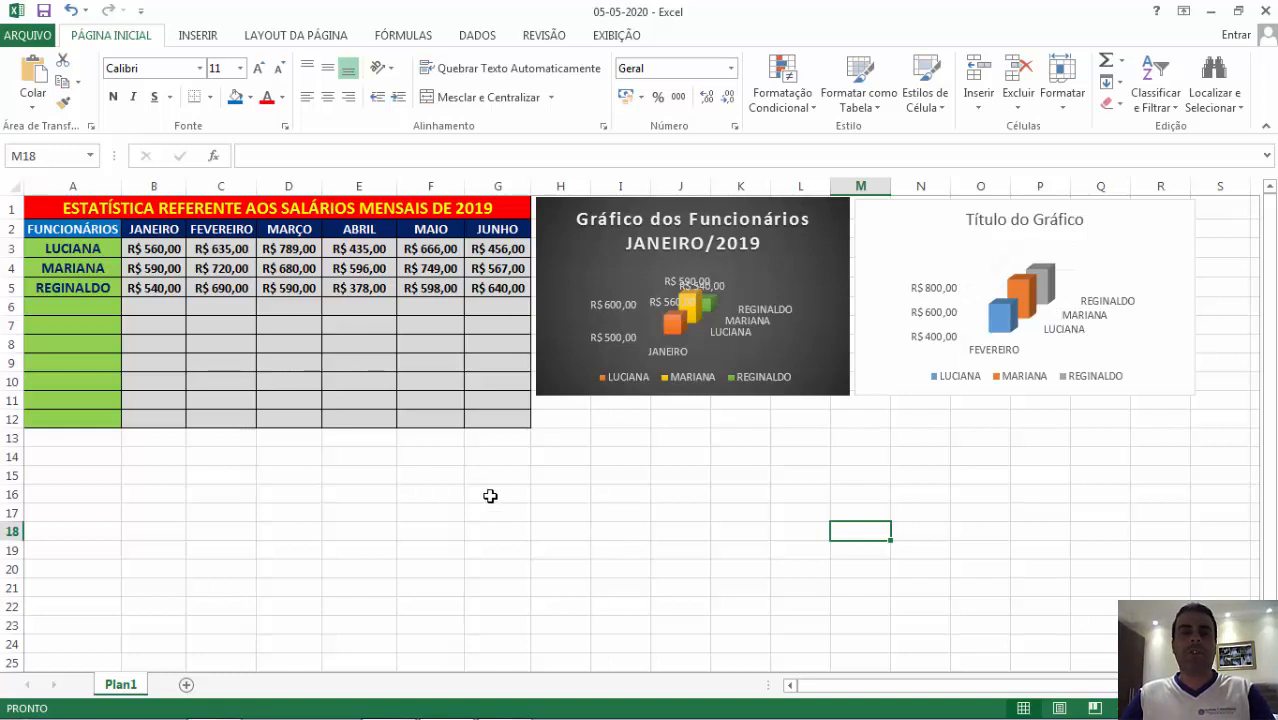
click(443, 505)
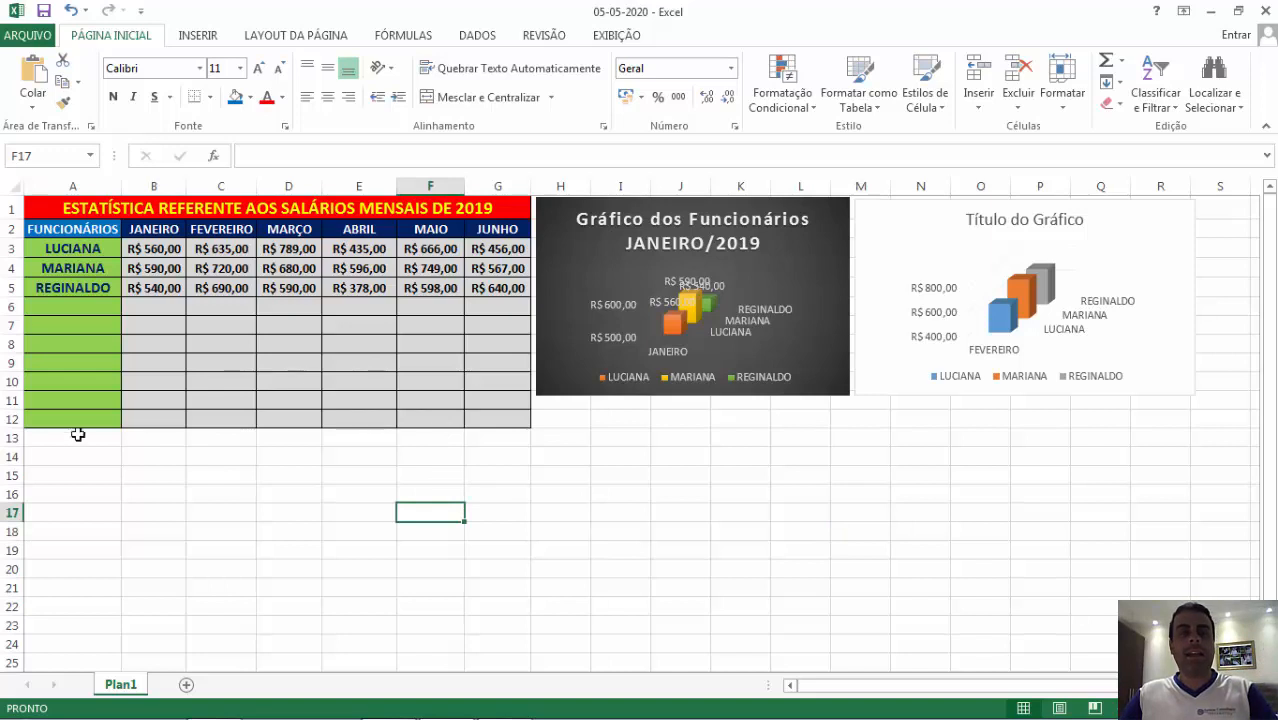
drag(52, 250, 60, 268)
drag(200, 323, 494, 419)
click(486, 512)
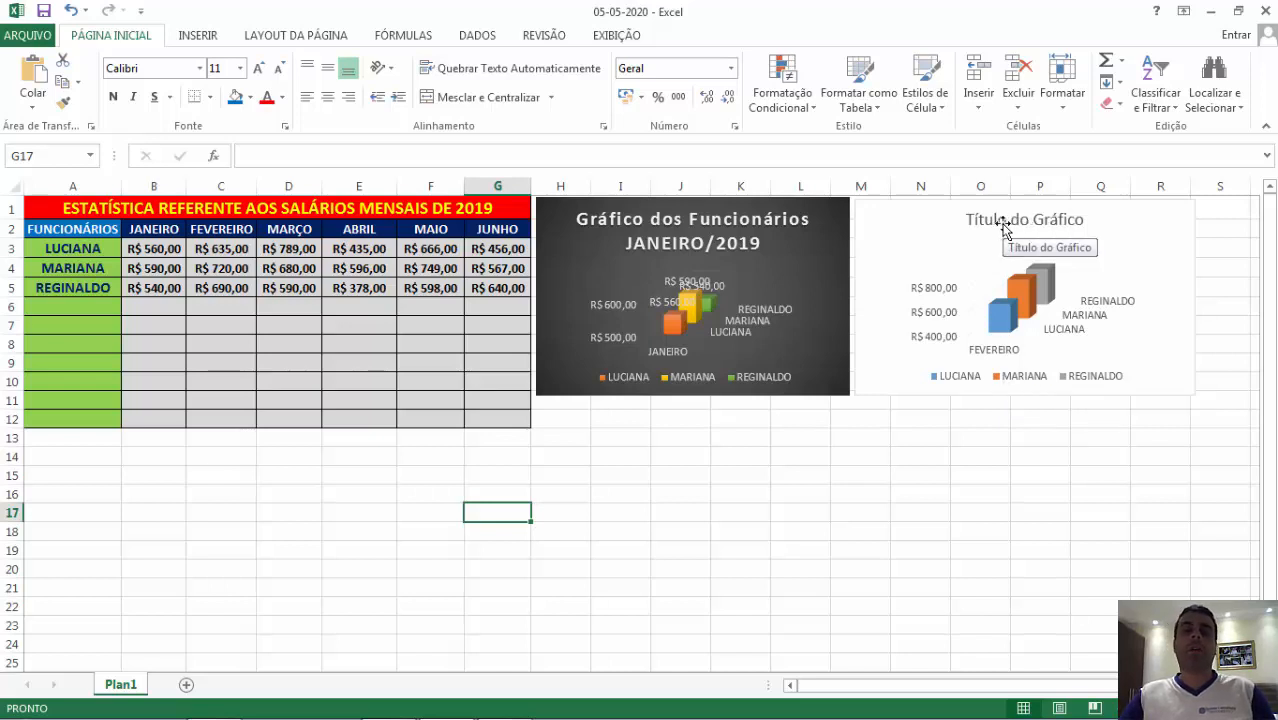
click(608, 418)
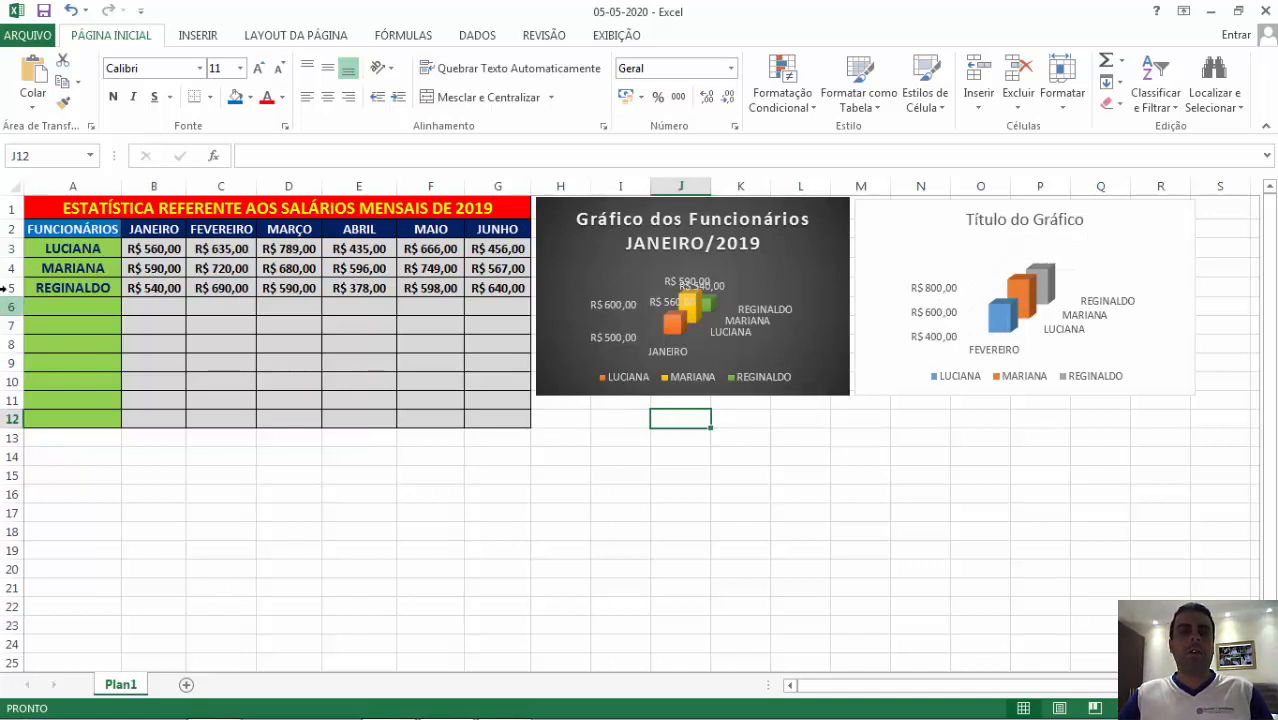
drag(50, 208, 50, 229)
drag(321, 373, 445, 414)
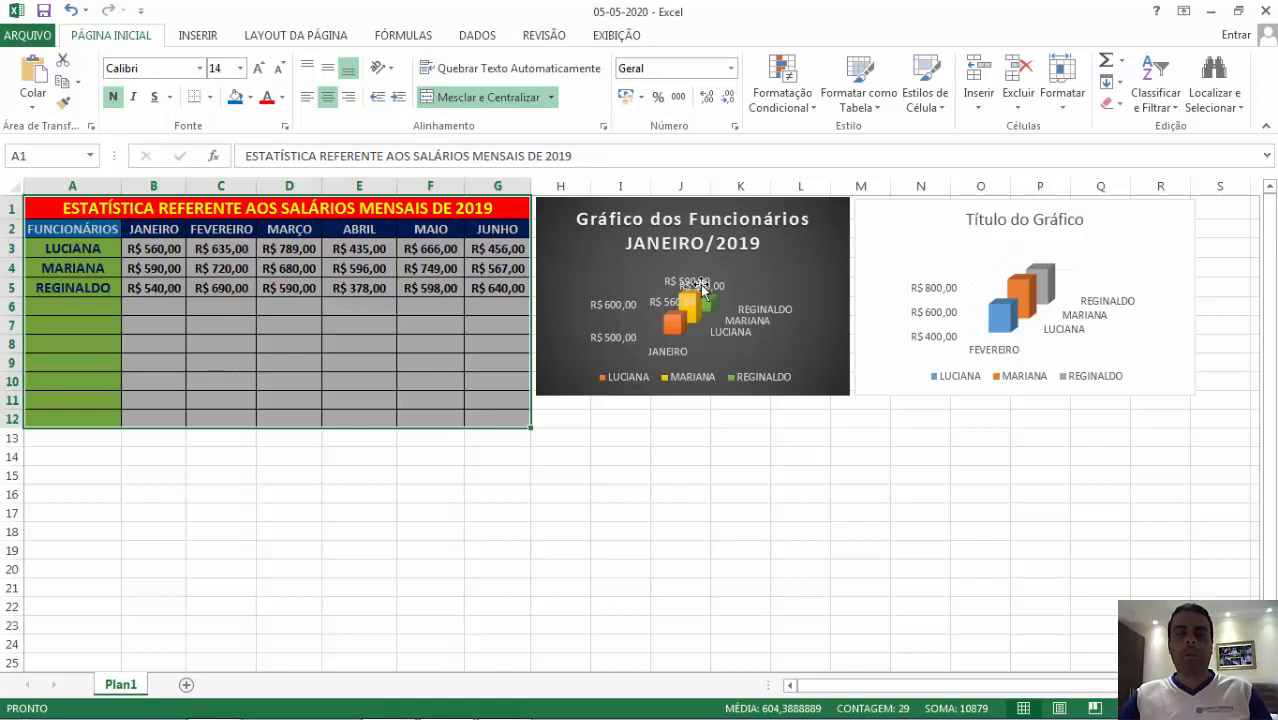
click(553, 415)
click(664, 419)
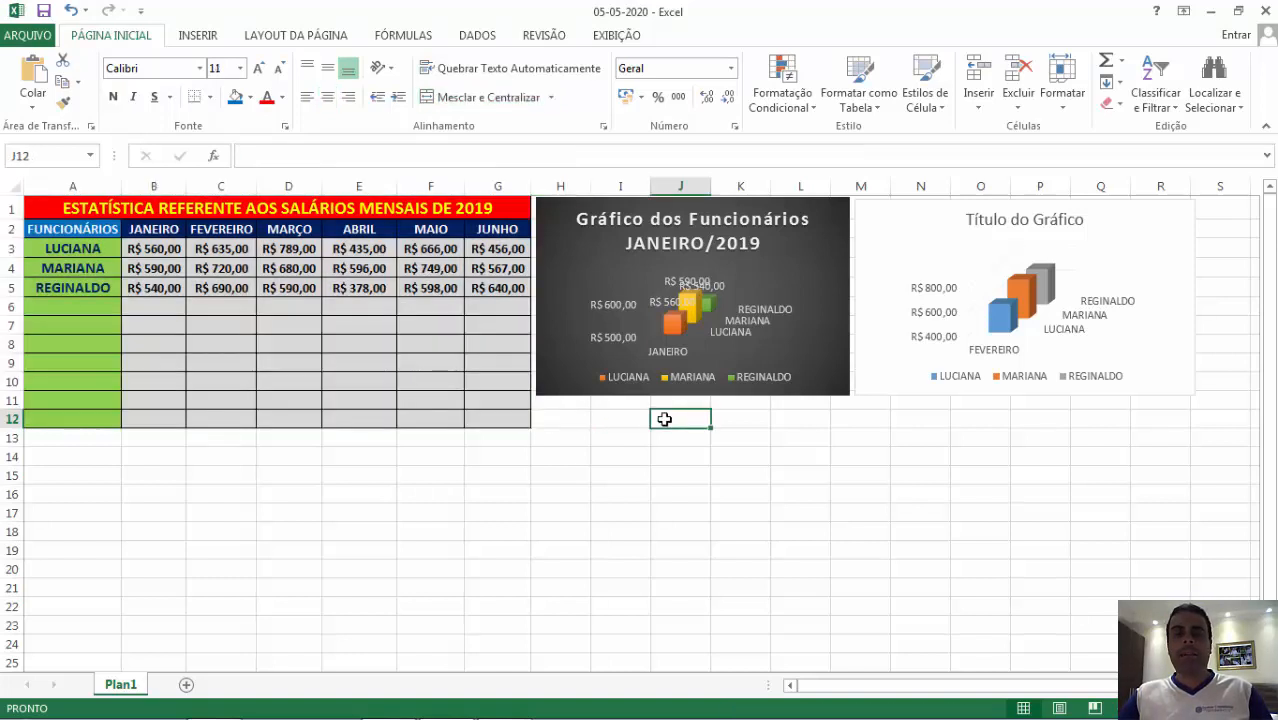
click(572, 418)
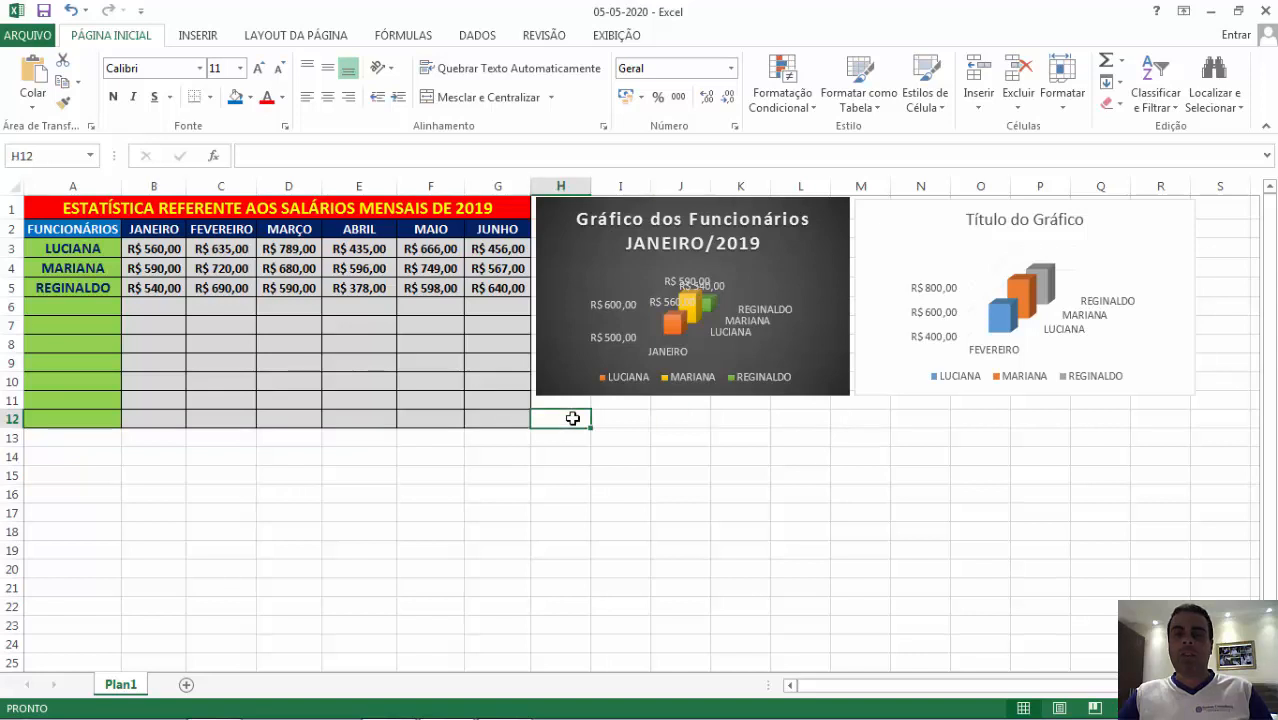